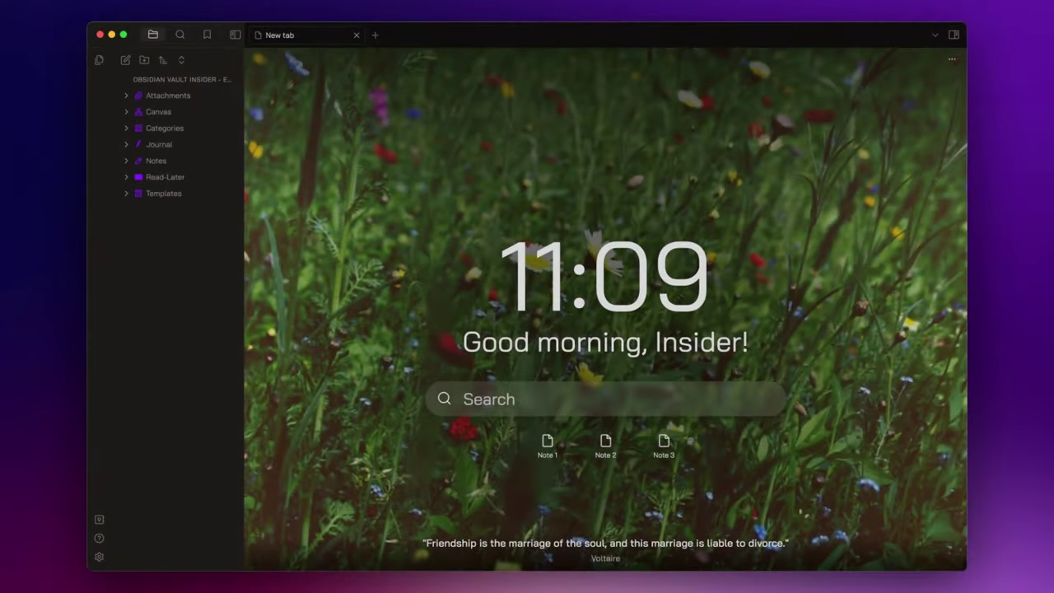
Find the Calendar plugin among the community plugins, then install and enable it
key("super+comma")
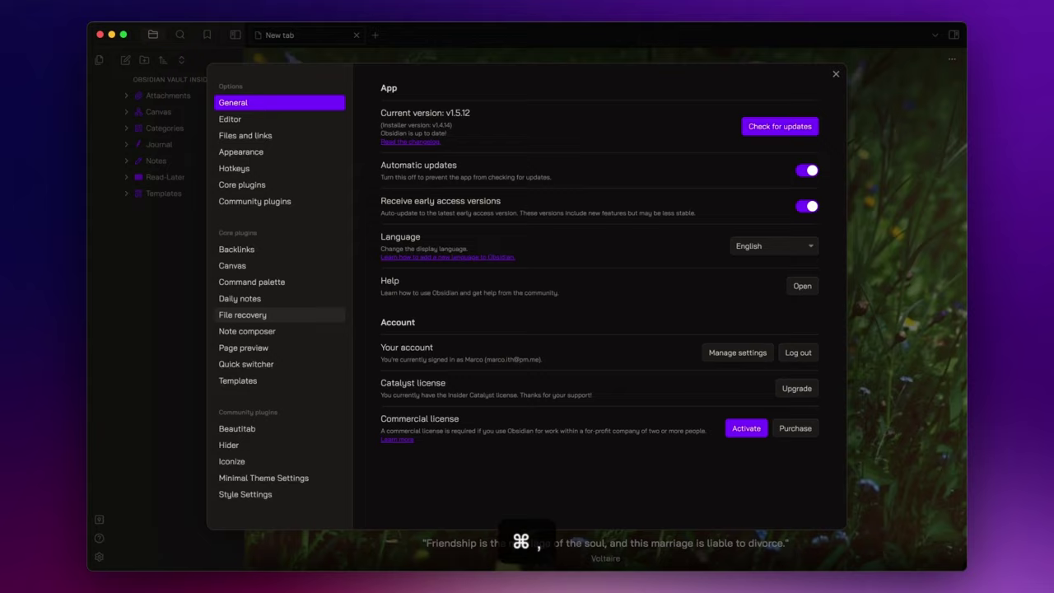
left_click(284, 202)
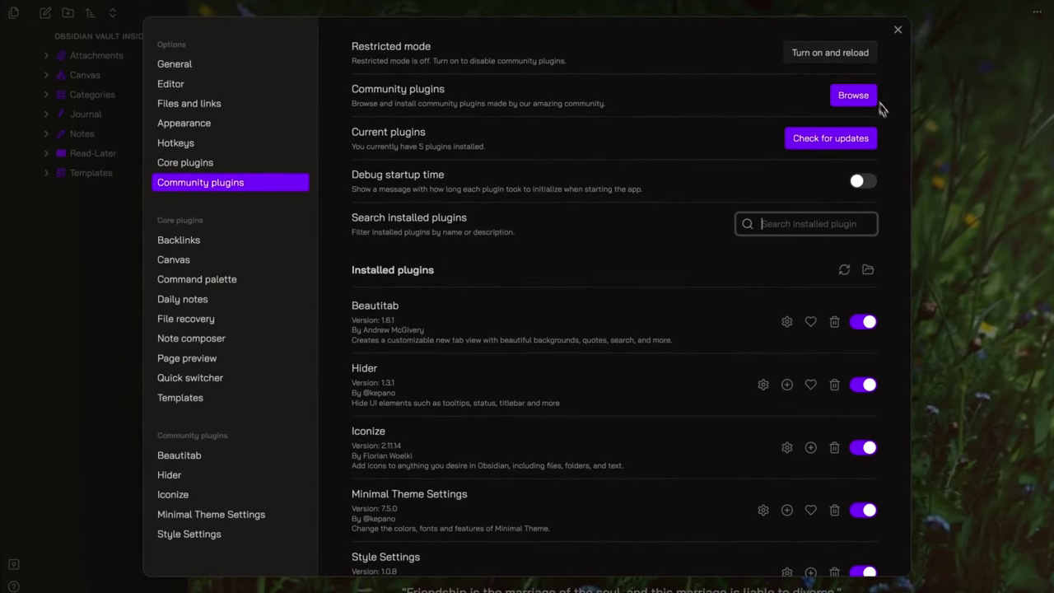
left_click(854, 95)
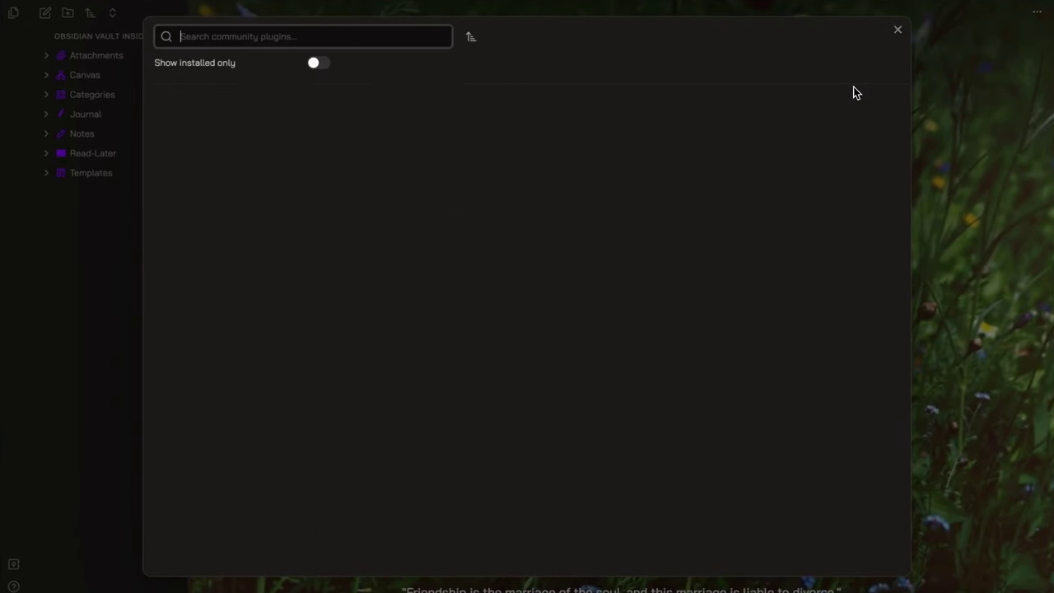
type("calenda")
left_click(284, 168)
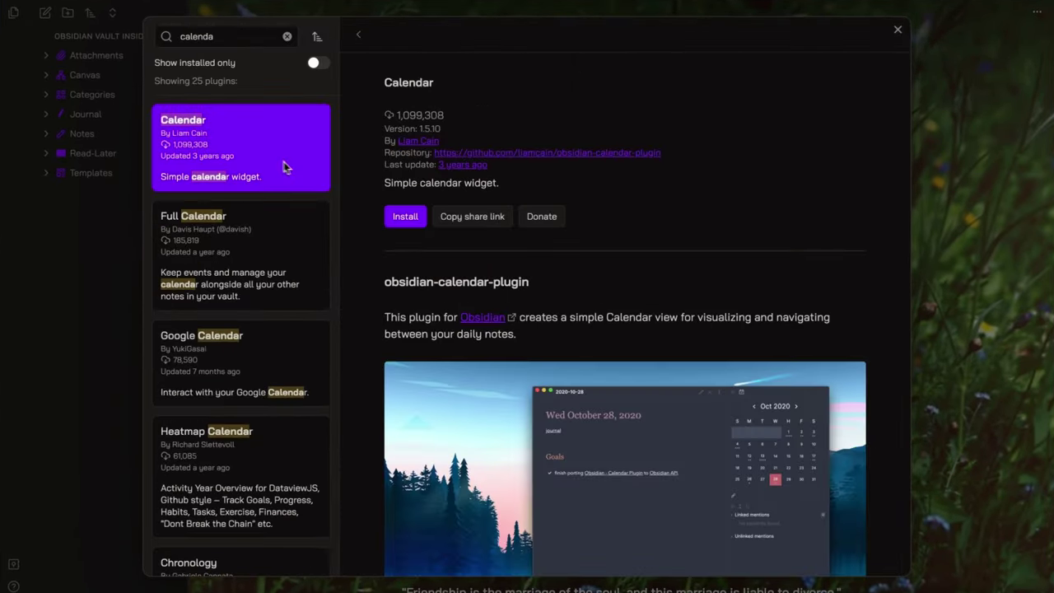
left_click(416, 216)
left_click(416, 219)
Find the Templater community plugin, then install and enable it
left_click(286, 37)
type("templater")
left_click(169, 136)
left_click(406, 217)
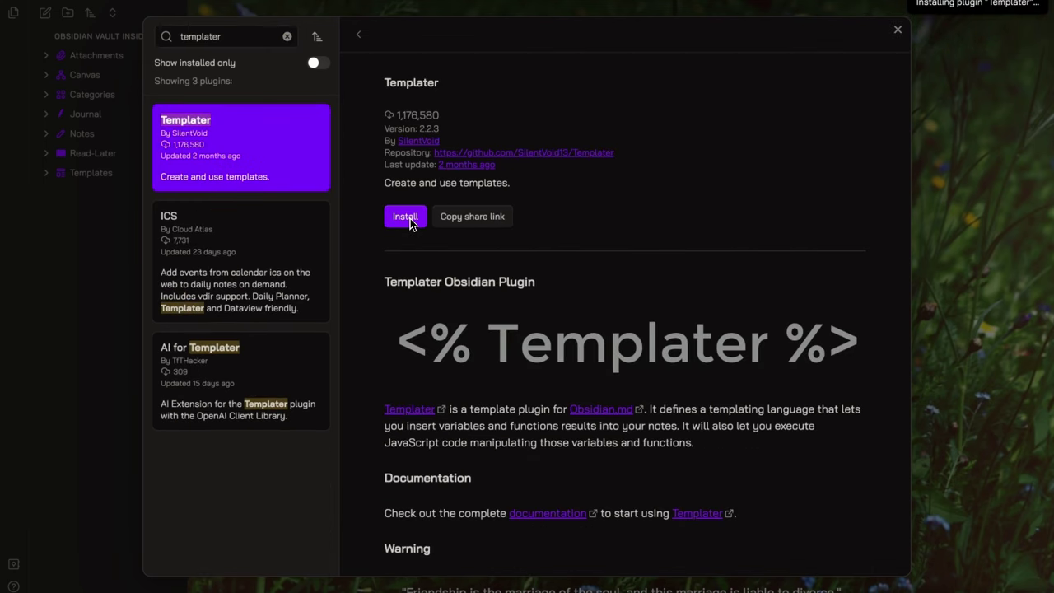
left_click(406, 217)
Find the Dataview community plugin, then install and enable it
left_click(287, 36)
type("datavi")
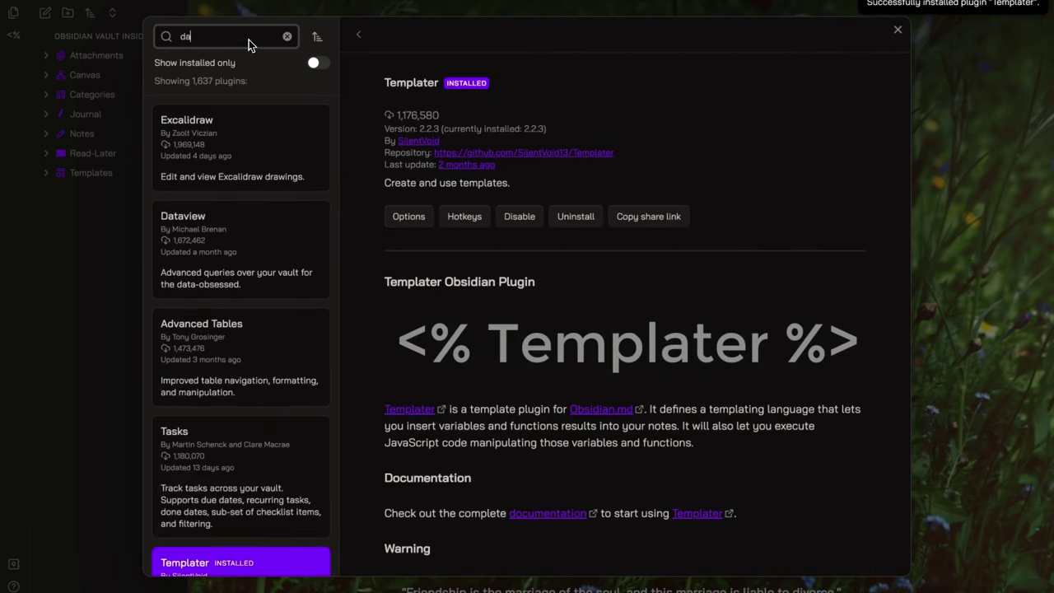
left_click(239, 115)
left_click(404, 217)
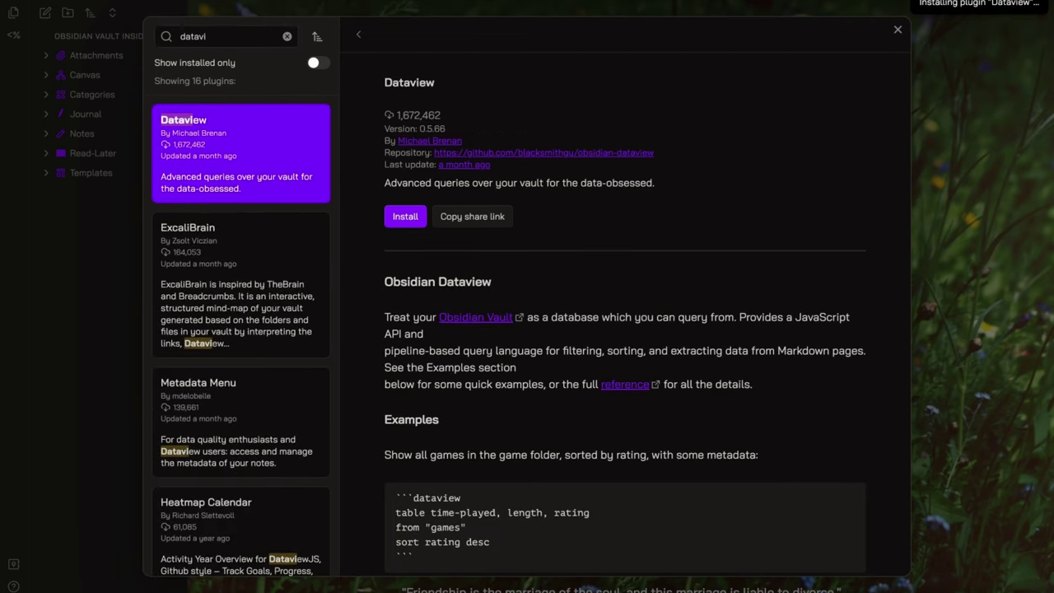
left_click(406, 216)
Find the QuickAdd community plugin, then install and enable it
left_click(286, 36)
type("quick")
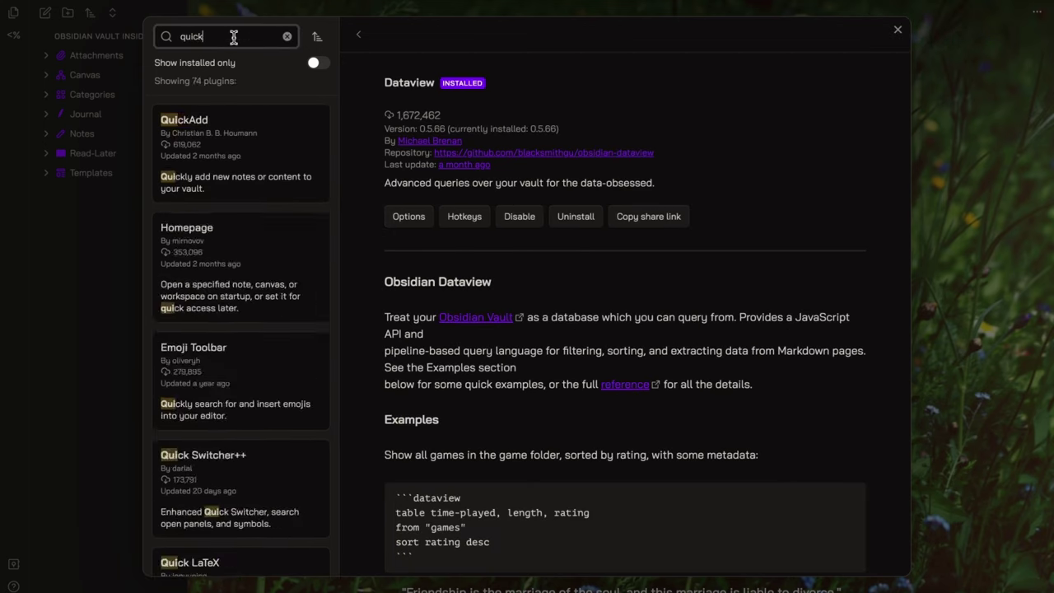
type("a")
left_click(184, 140)
left_click(405, 218)
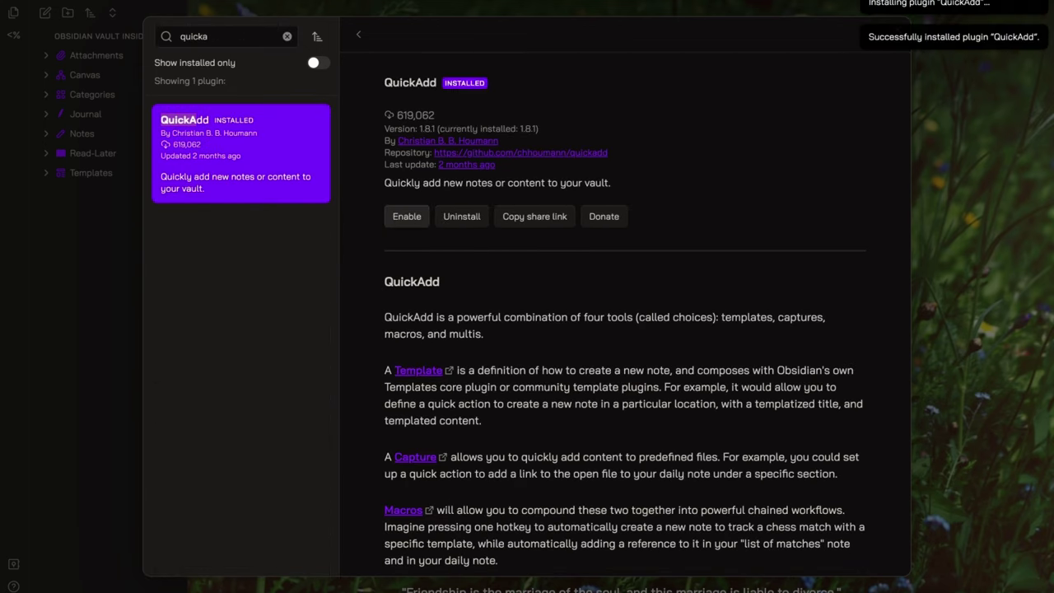
left_click(406, 216)
Install and enable the Callout Manager community plugin, then leave the plugin browser
left_click(287, 37)
type("callout ma")
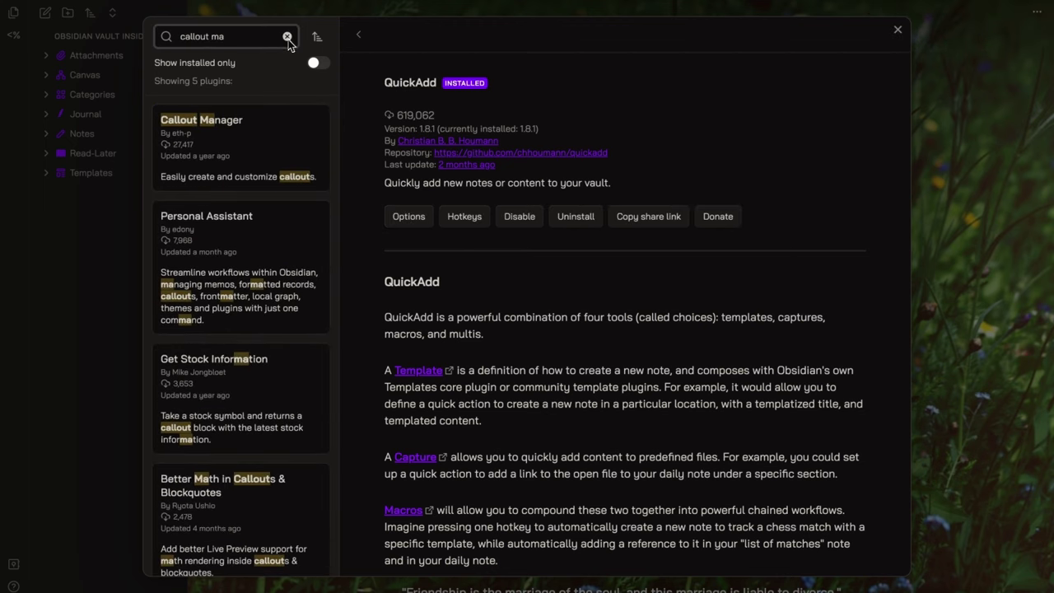
left_click(264, 158)
left_click(407, 219)
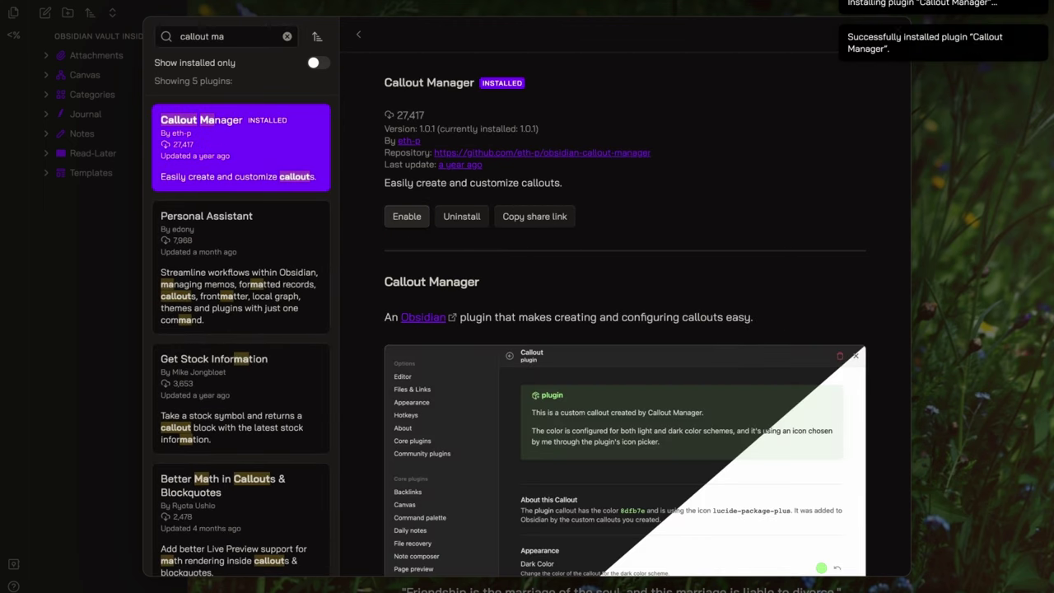
left_click(407, 217)
key("Escape")
key("Escape")
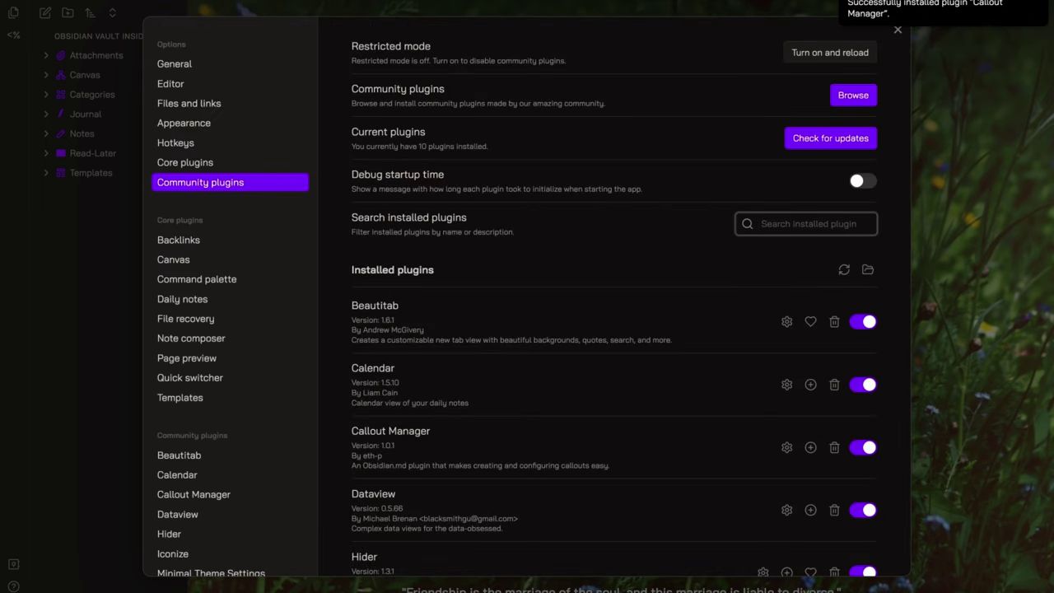
Disable the Templates core plugin and leave the settings
left_click(207, 162)
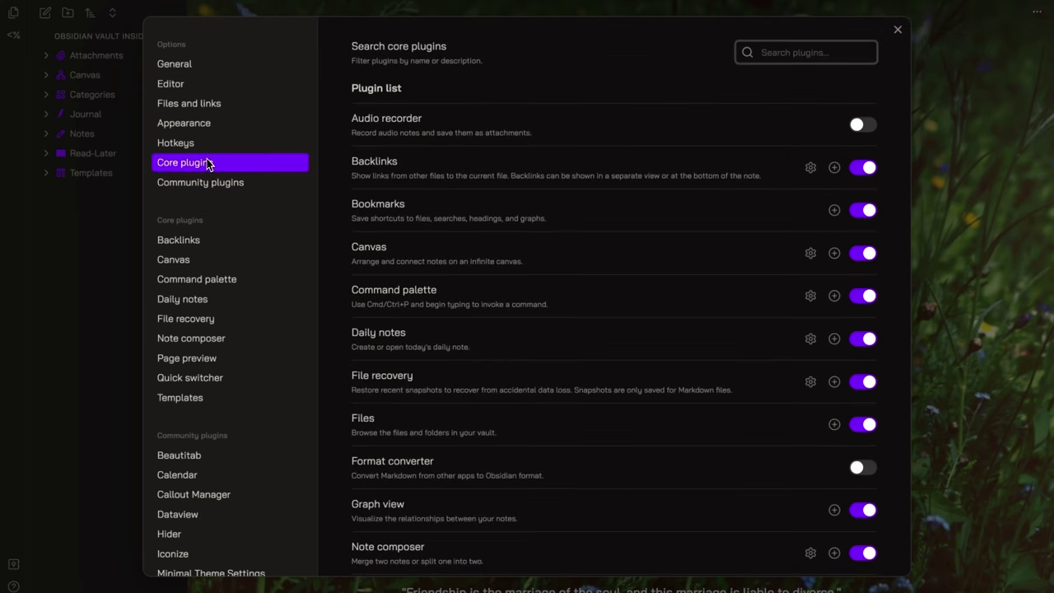
scroll(603, 216, "down", 2)
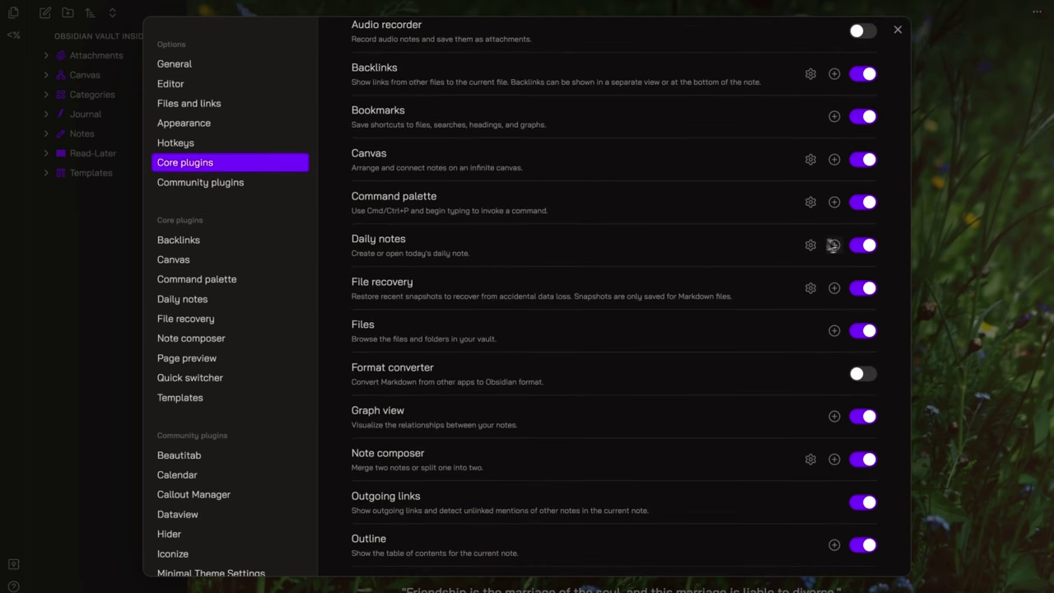
scroll(646, 239, "down", 11)
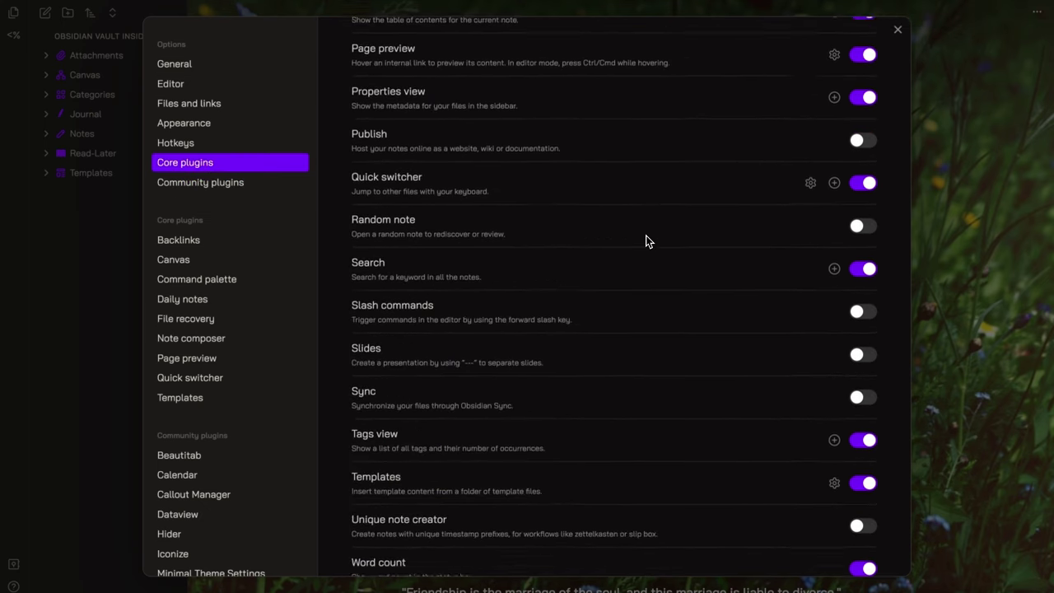
scroll(646, 241, "down", 2)
left_click(864, 383)
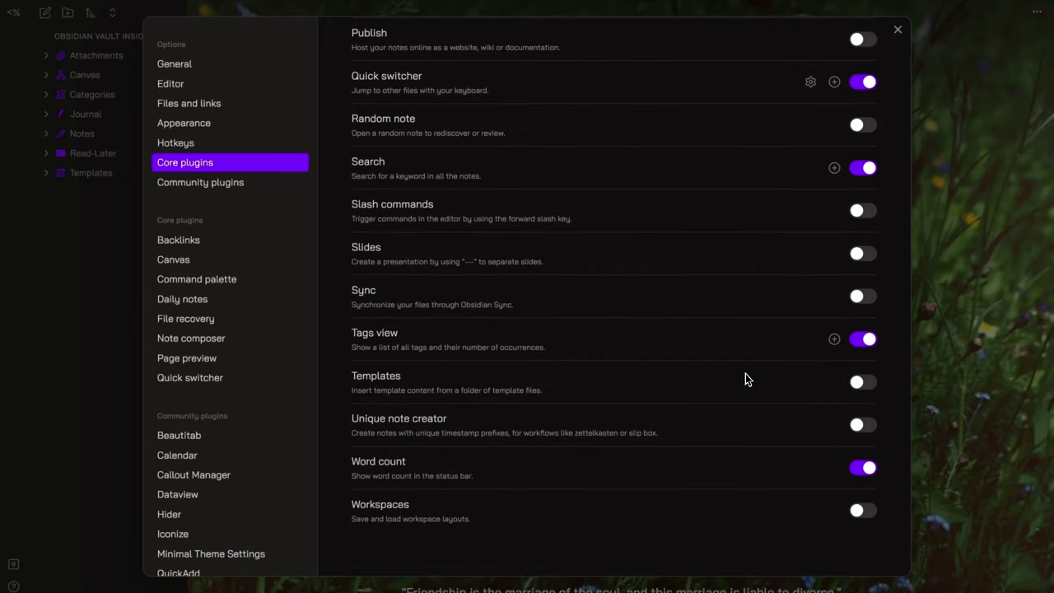
key("Escape")
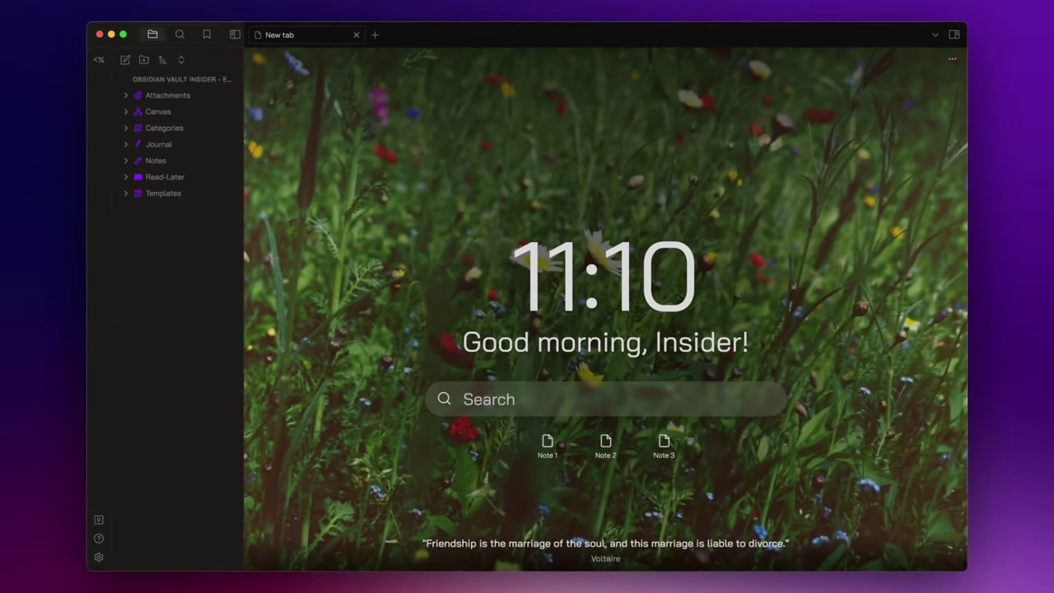
Dock the Calendar view below the file explorer, fit its pane height and sidebar width, and collapse the opposite sidebar
left_click(954, 35)
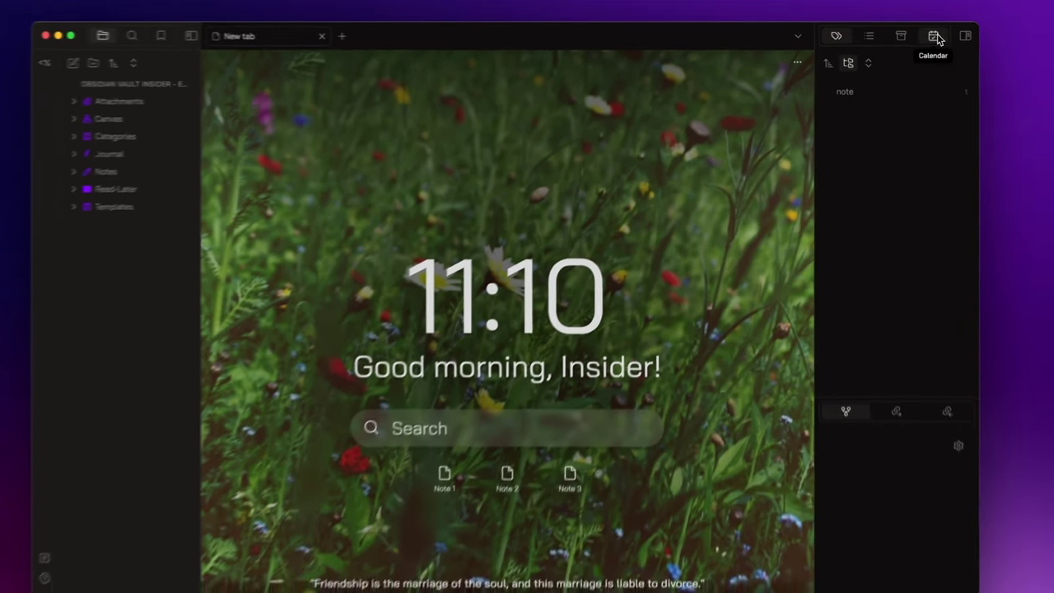
left_click_drag(974, 41, 191, 445)
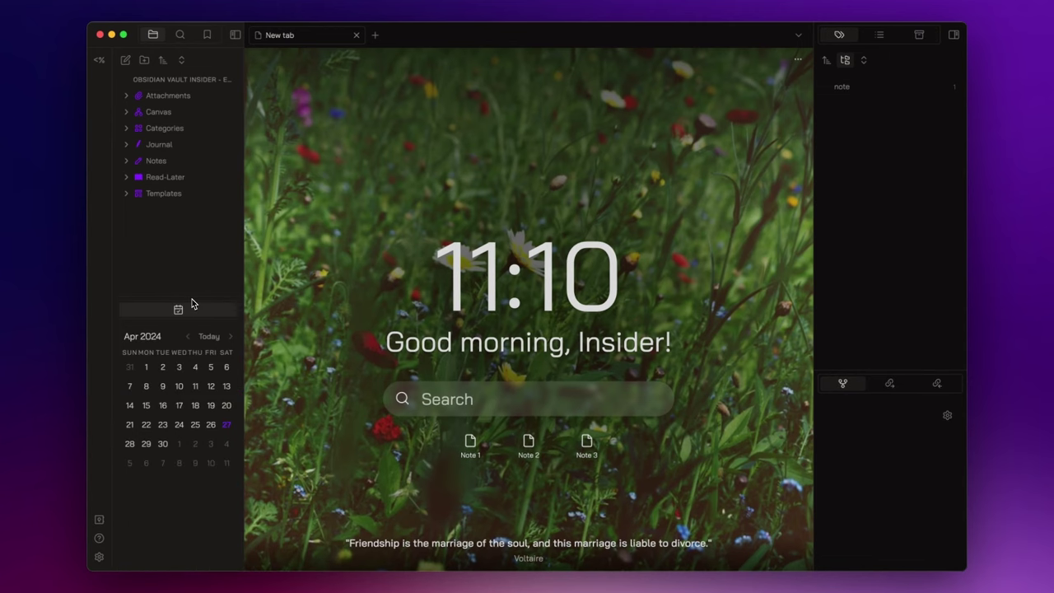
left_click_drag(189, 295, 190, 392)
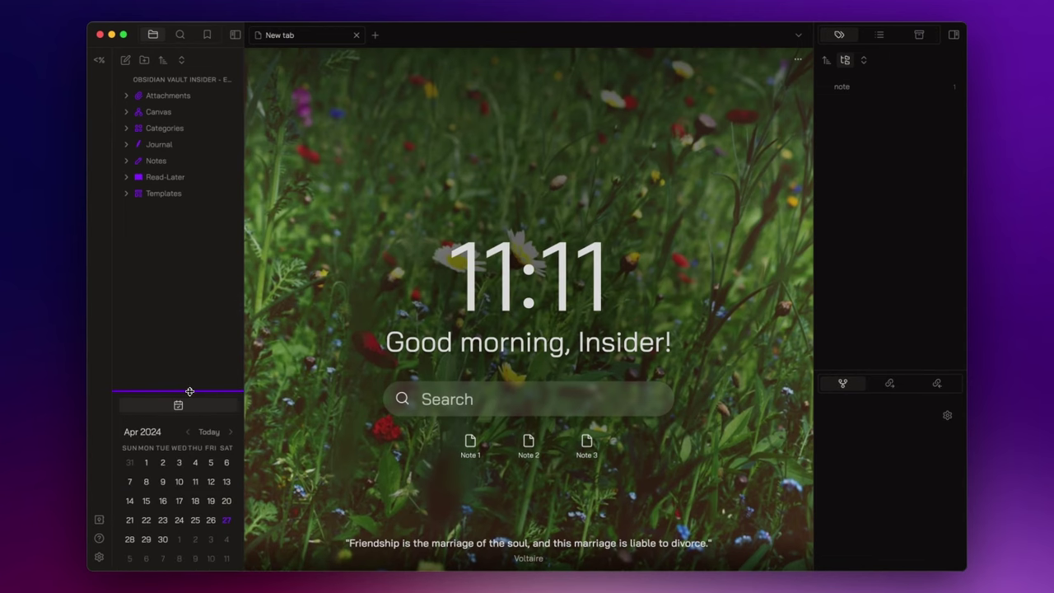
left_click_drag(242, 348, 261, 346)
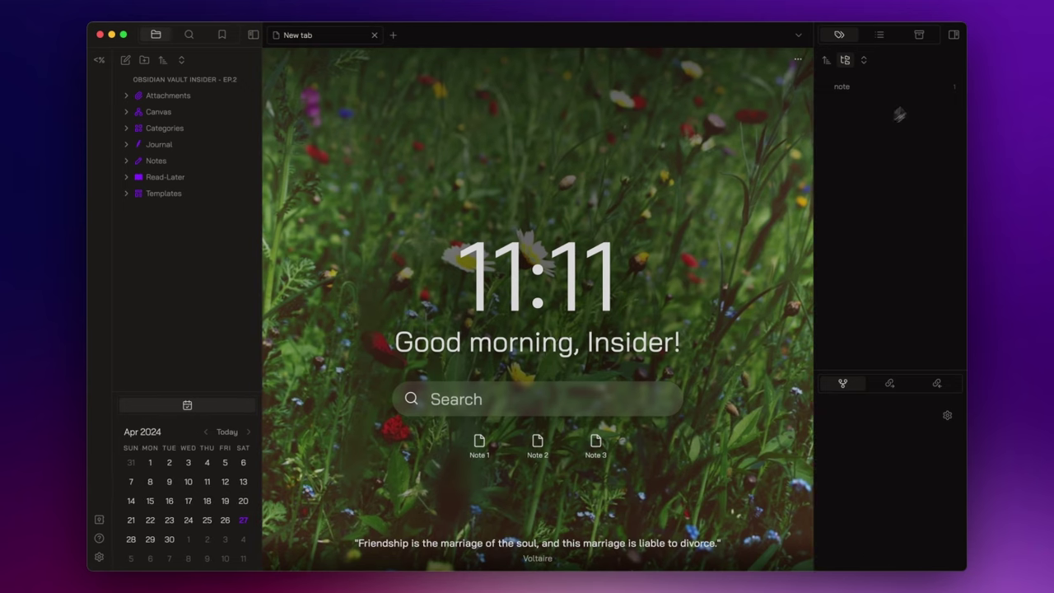
left_click(954, 35)
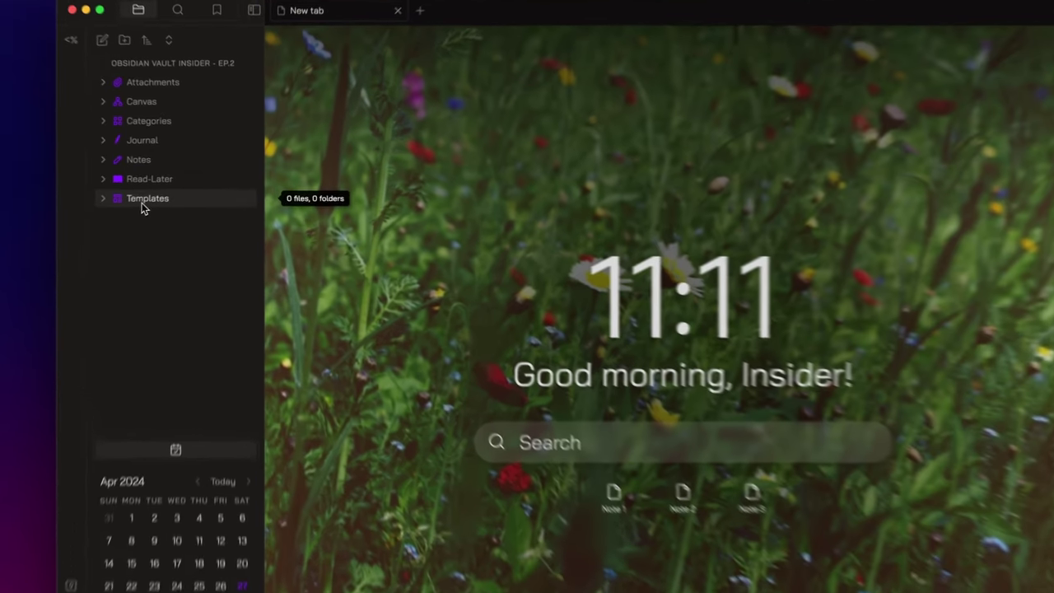
Create a note named "Daily Template" in the Templates folder
right_click(161, 195)
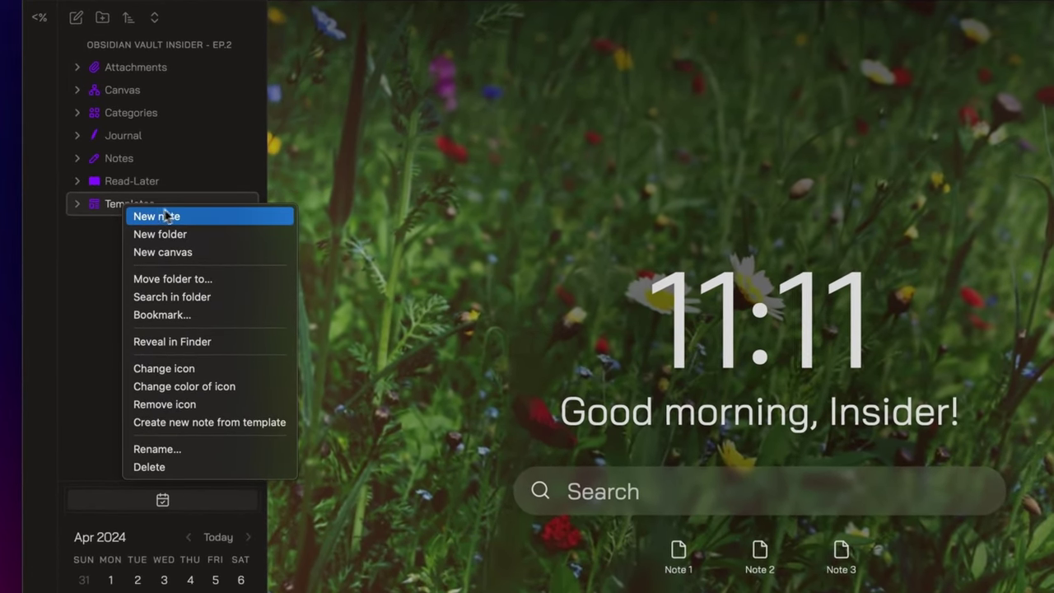
left_click(187, 216)
type("Daily Tem")
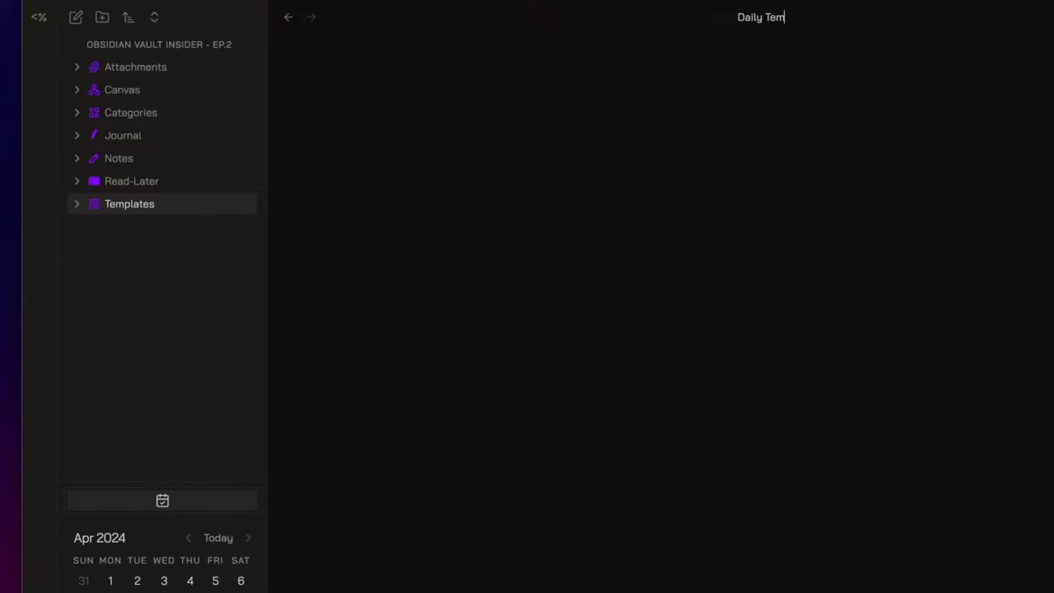
type("plate")
key("Return")
Expand the Templates folder and add a note named "Weekly Template" to it
left_click(75, 207)
right_click(129, 206)
left_click(159, 221)
type("Weekly Template")
key("Return")
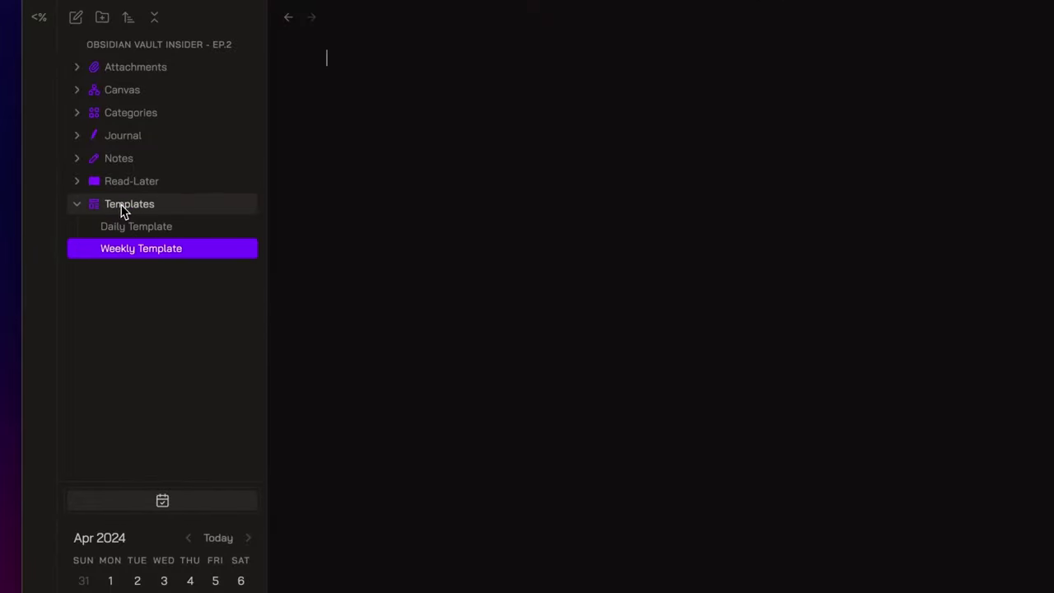
Create a note named "Monthly Template" in the Templates folder
right_click(122, 210)
left_click(151, 211)
type("Monthly Te")
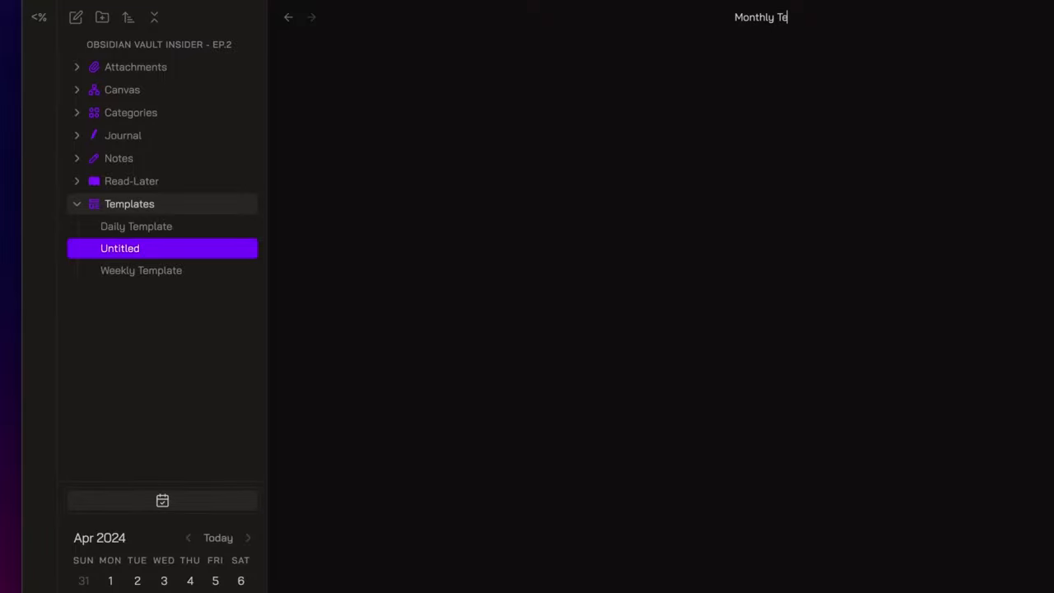
type("mplate")
key("Return")
Create a note named "Yearly Template" in the Templates folder and close its tab
right_click(139, 206)
left_click(168, 209)
type("Yearly Template")
key("Return")
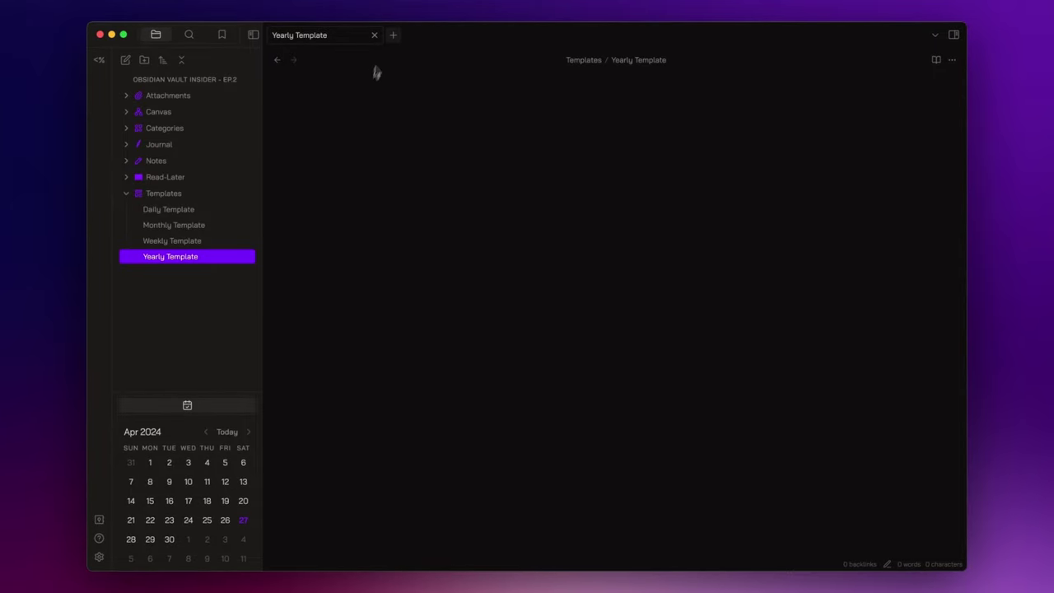
left_click(374, 35)
Remove the Templater item from the ribbon menu through the appearance settings
key("super+comma")
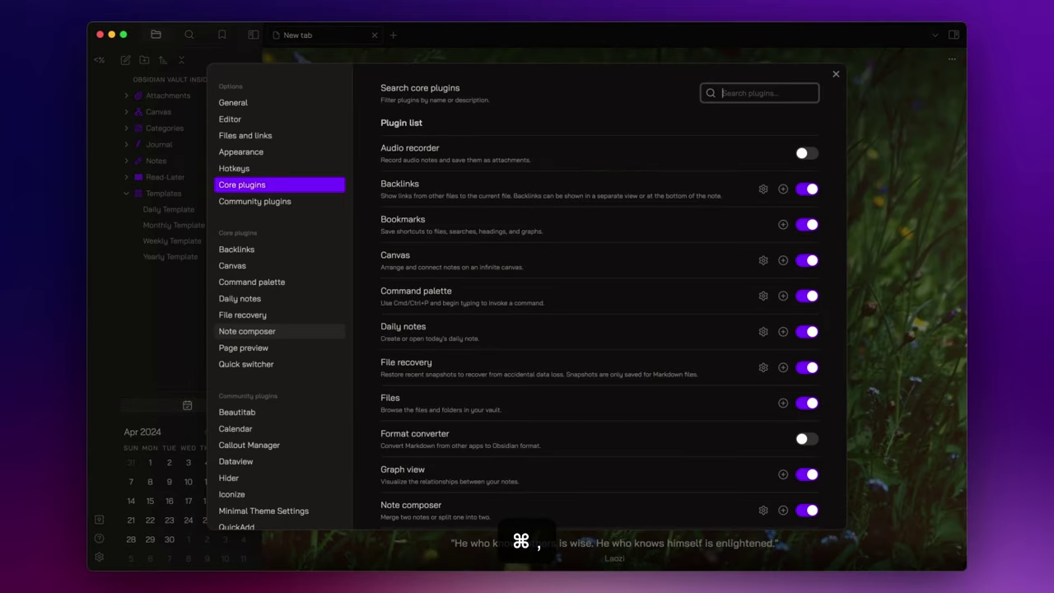
left_click(276, 152)
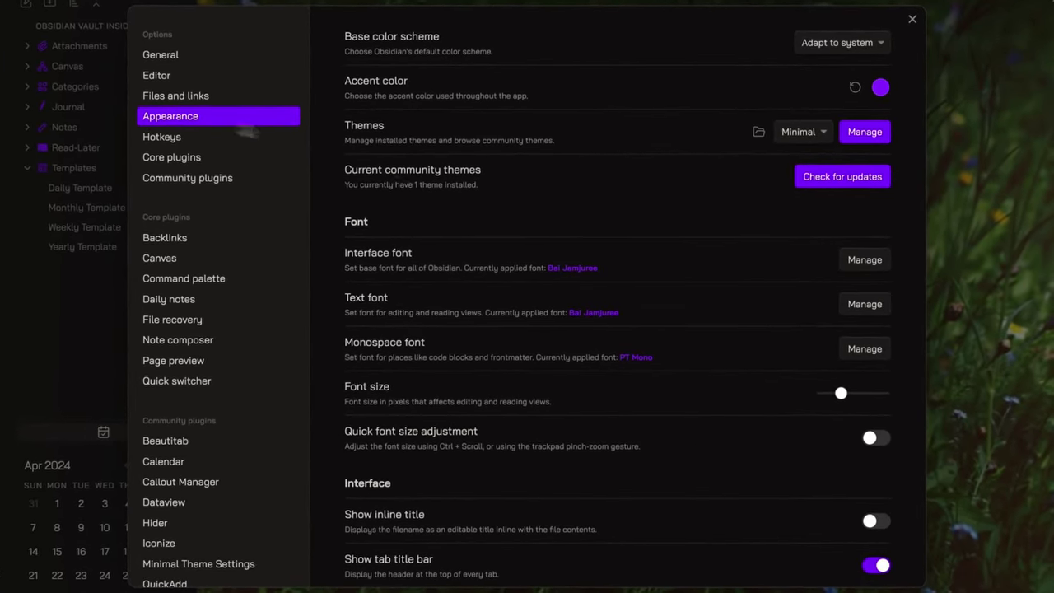
scroll(570, 275, "down", 5)
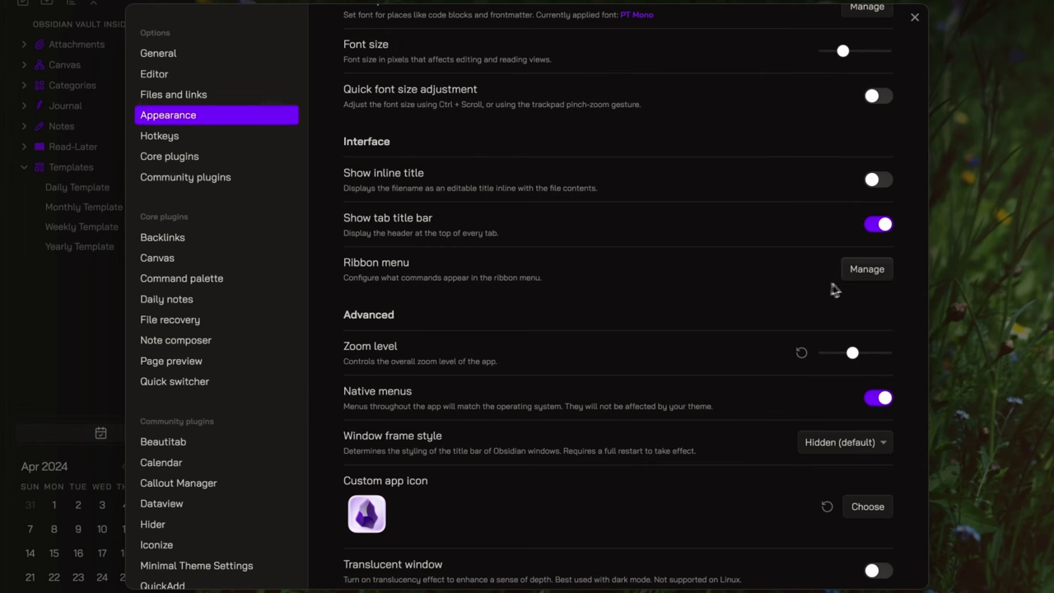
left_click(862, 272)
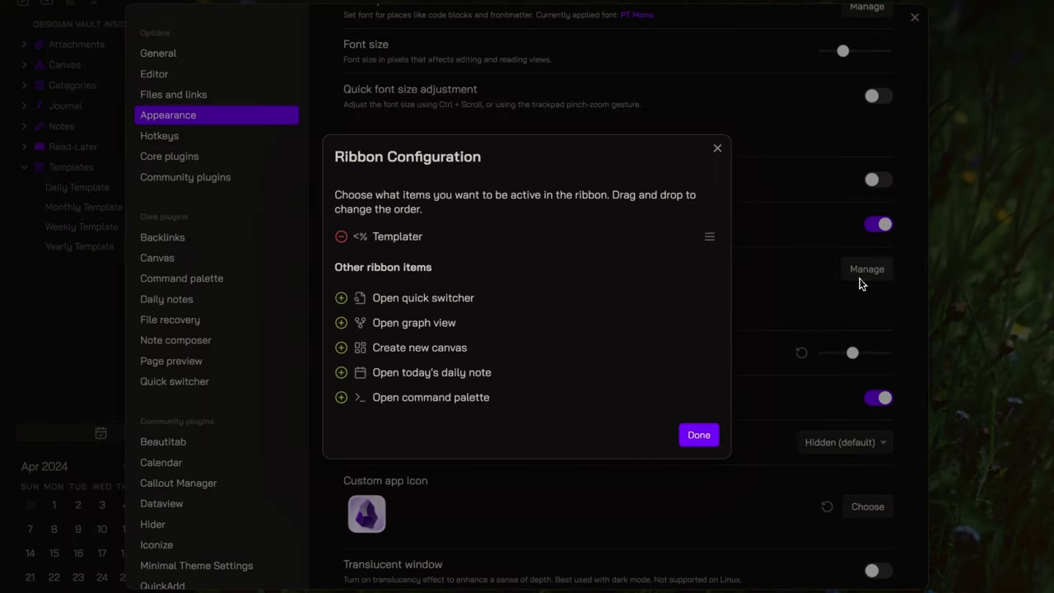
left_click(341, 237)
left_click(699, 435)
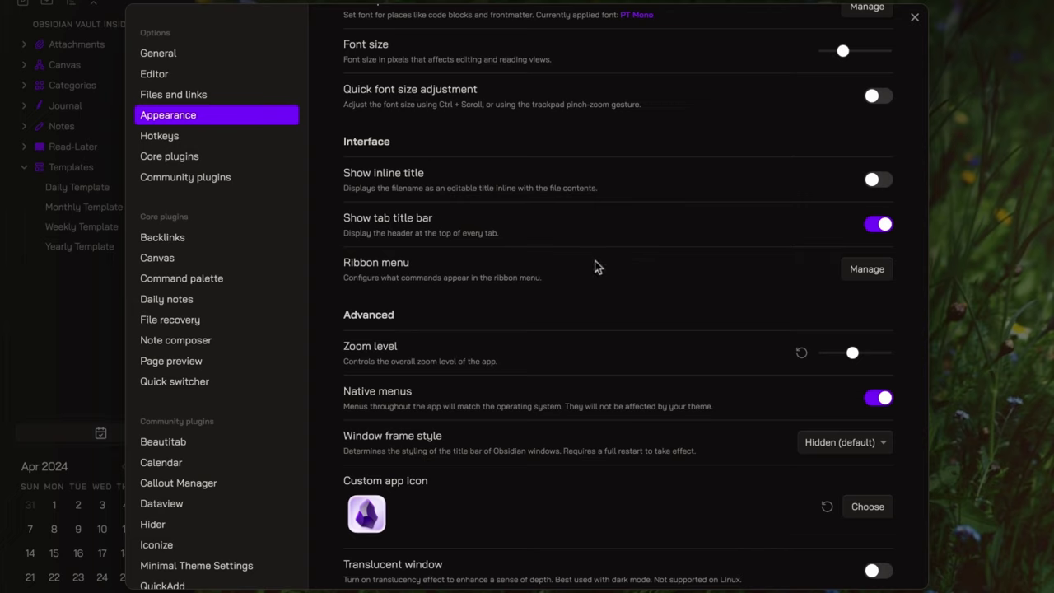
Set the new file location for daily notes to the folder "Journal/01 - Daily"
left_click(224, 299)
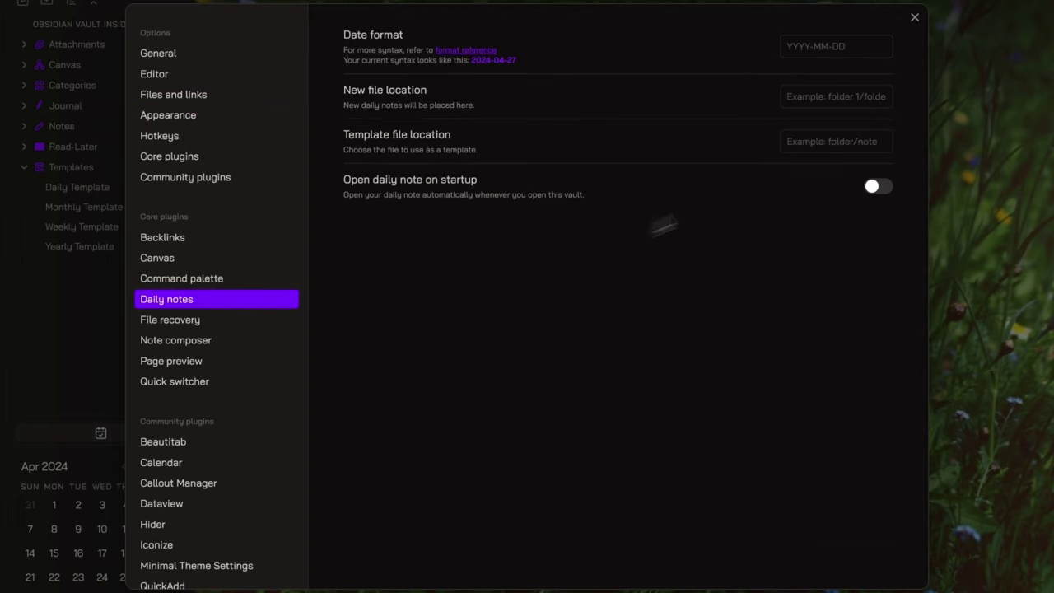
left_click(828, 97)
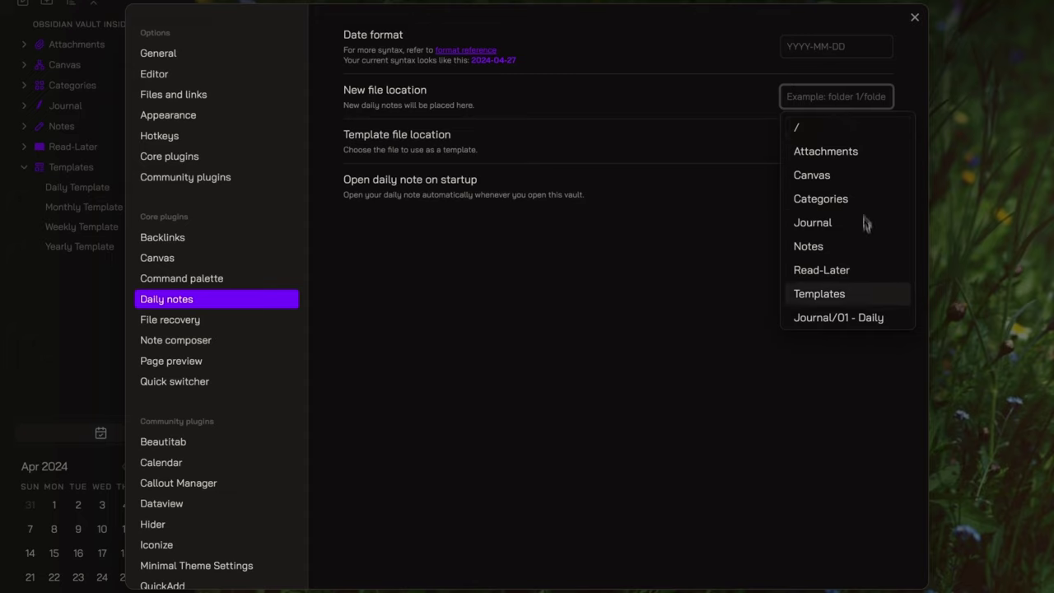
left_click(855, 320)
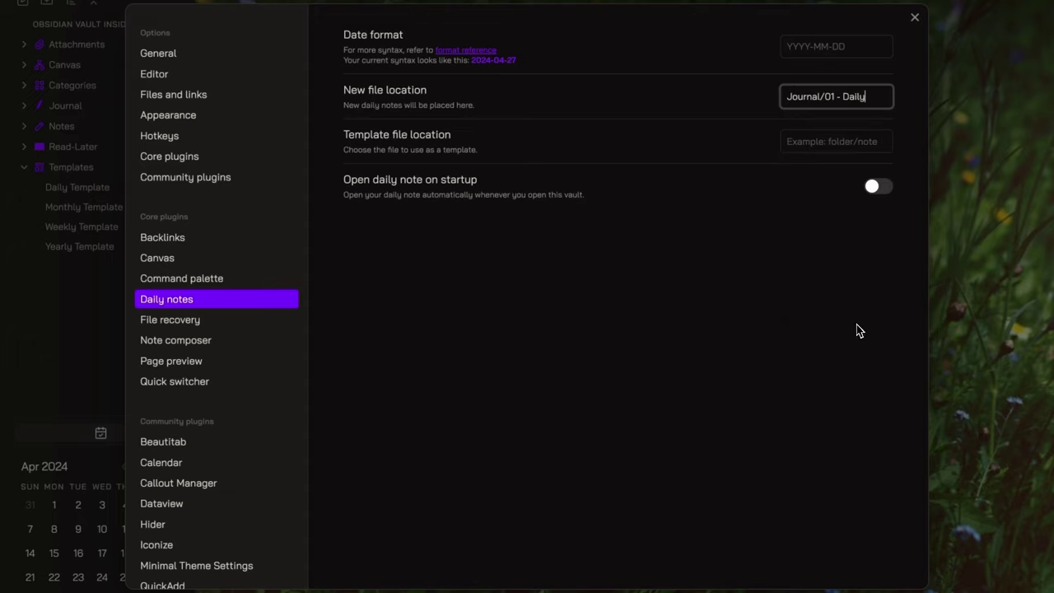
Set the template file location for daily notes to "Templates/Daily Template"
left_click(812, 144)
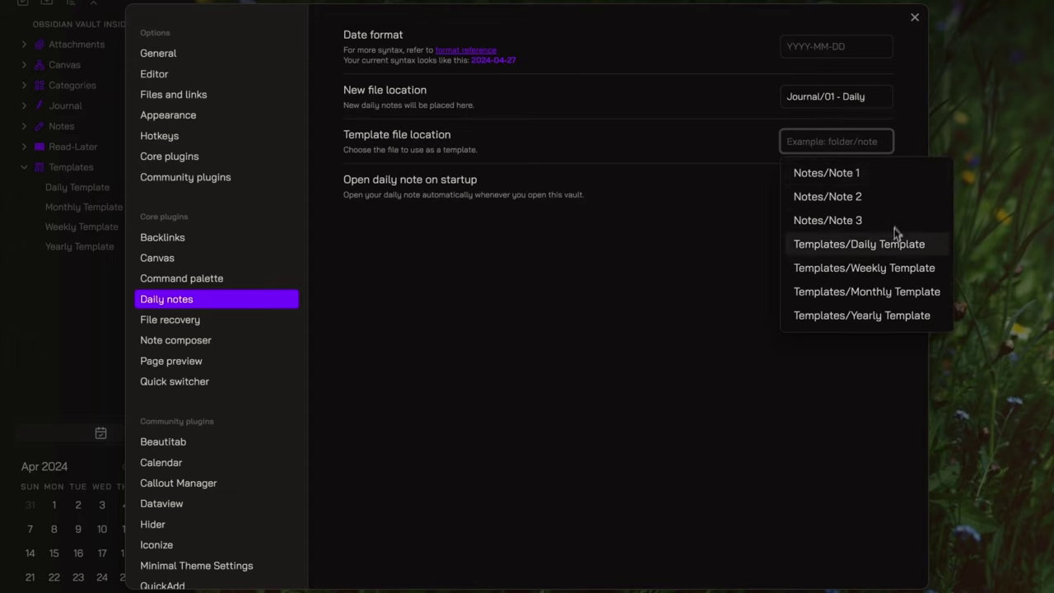
left_click(884, 252)
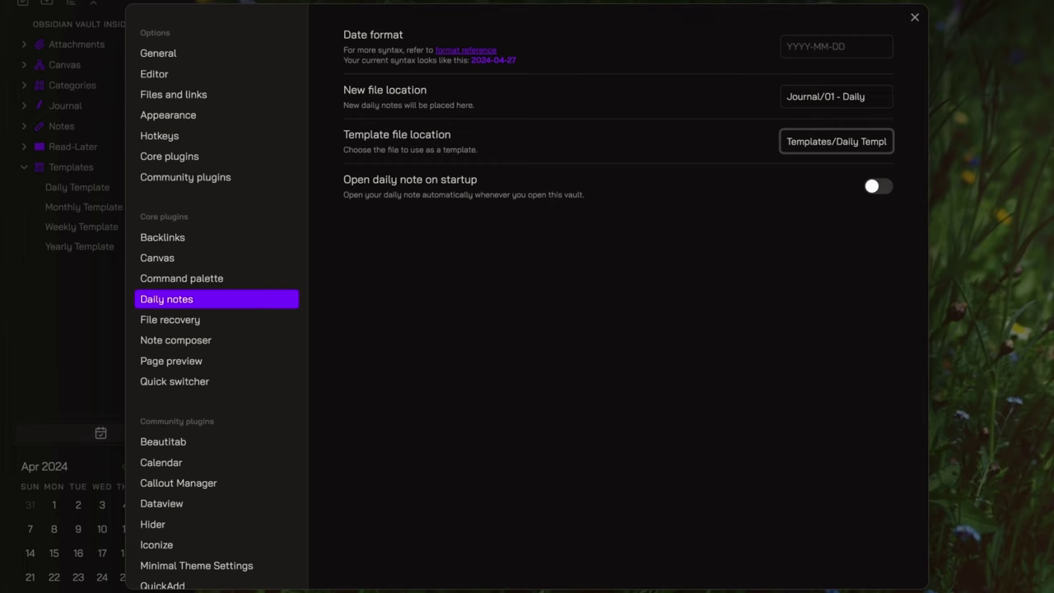
In the Calendar plugin settings, set the week to start on Monday and enable showing week numbers
scroll(202, 432, "down", 2)
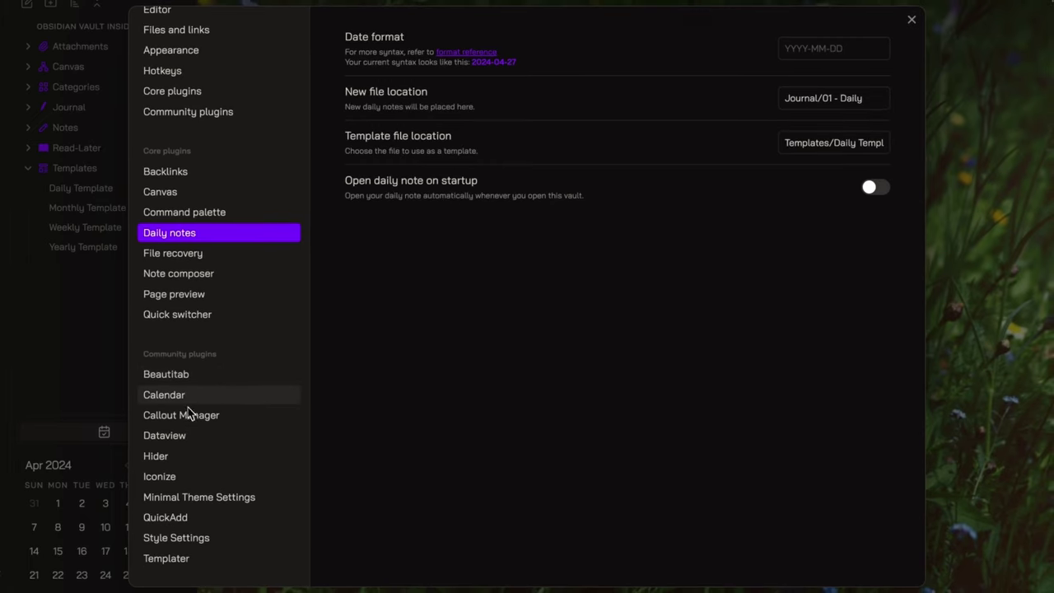
left_click(187, 403)
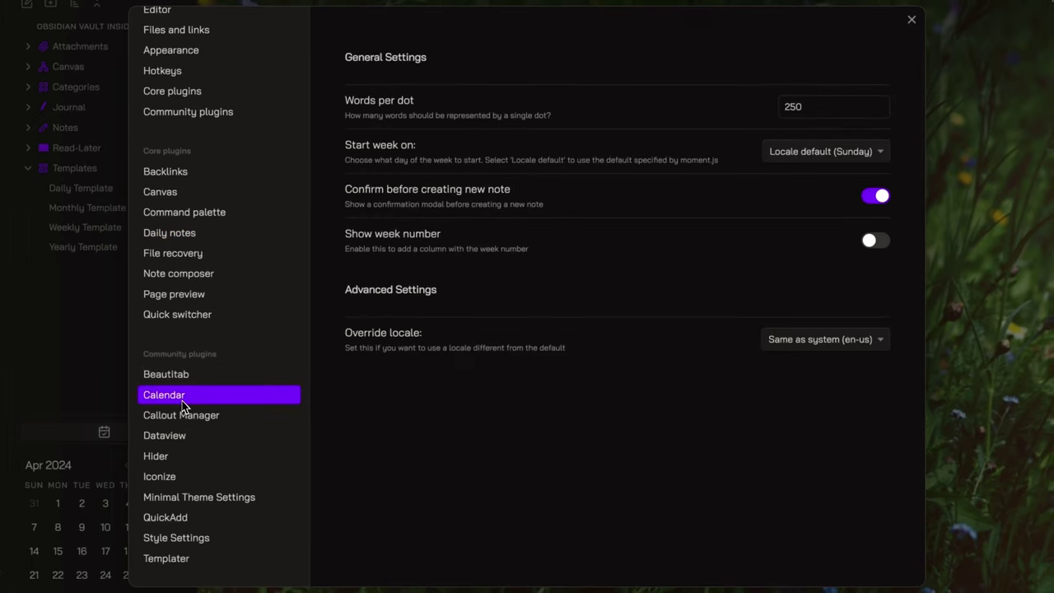
left_click(828, 153)
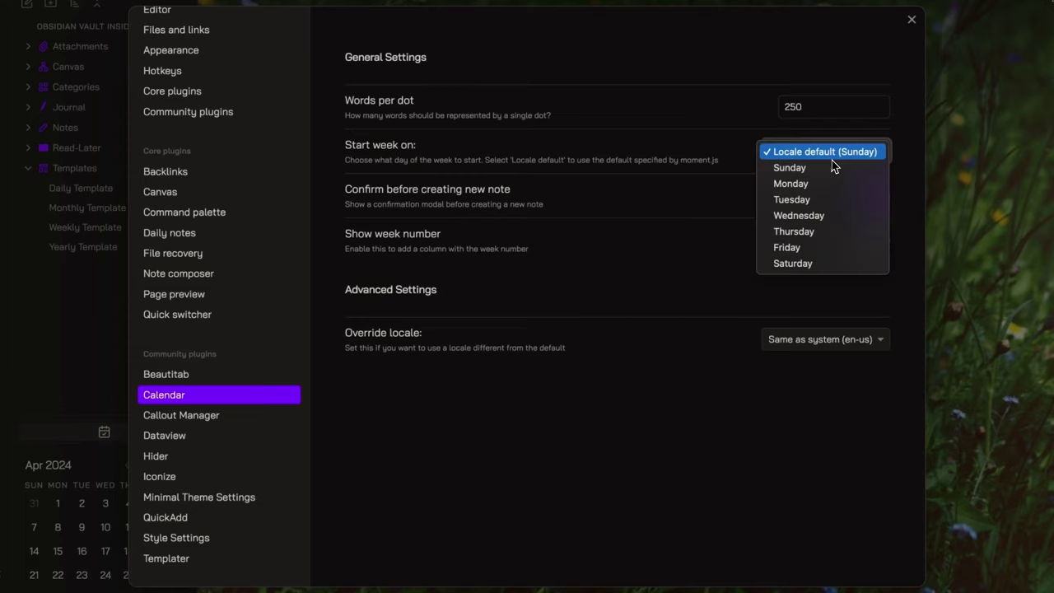
left_click(814, 183)
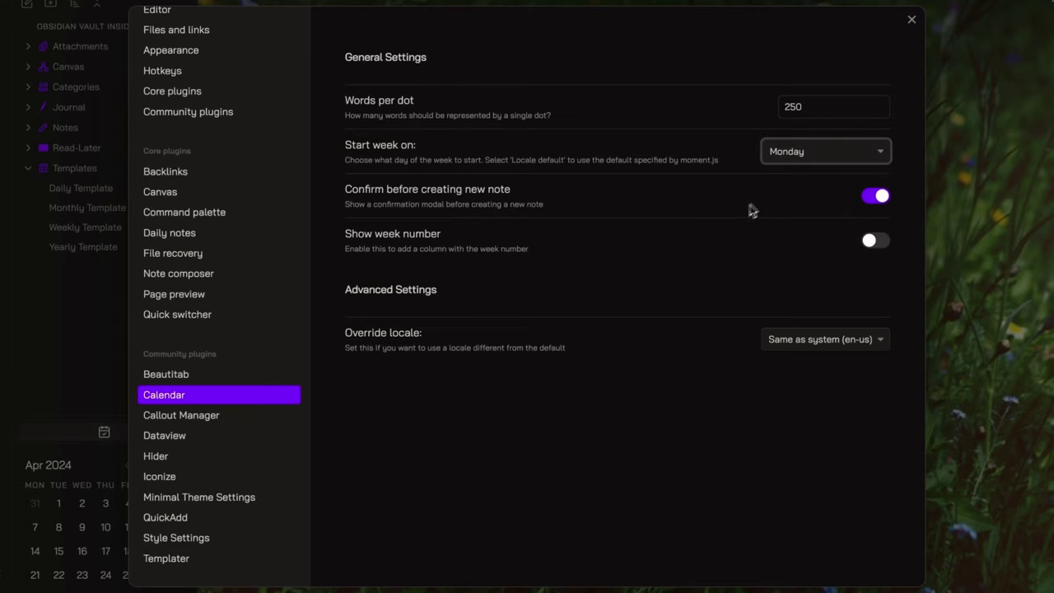
left_click(892, 246)
left_click(883, 245)
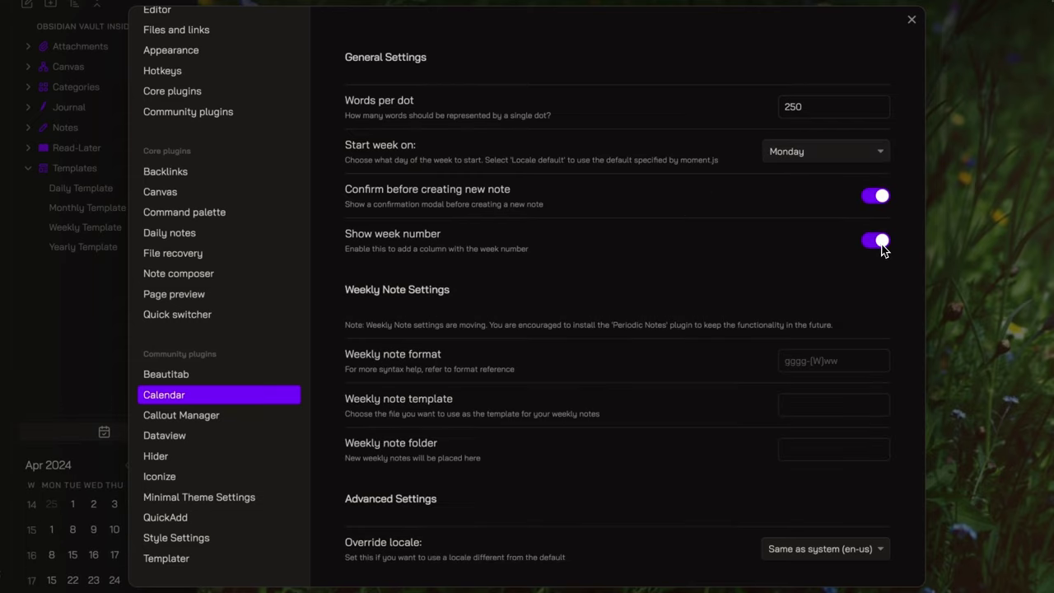
Set the weekly note template to "Templates/Weekly Template" and the weekly note folder to "Journal/02 - Weekly"
scroll(712, 293, "down", 1)
left_click(817, 374)
type("Templates/Week")
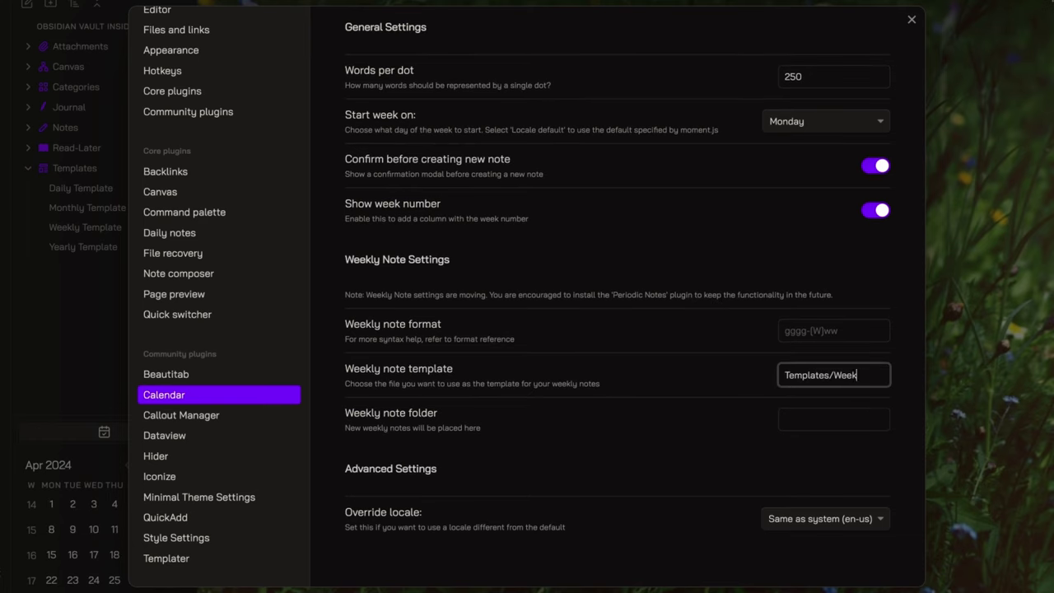
type("ly Template")
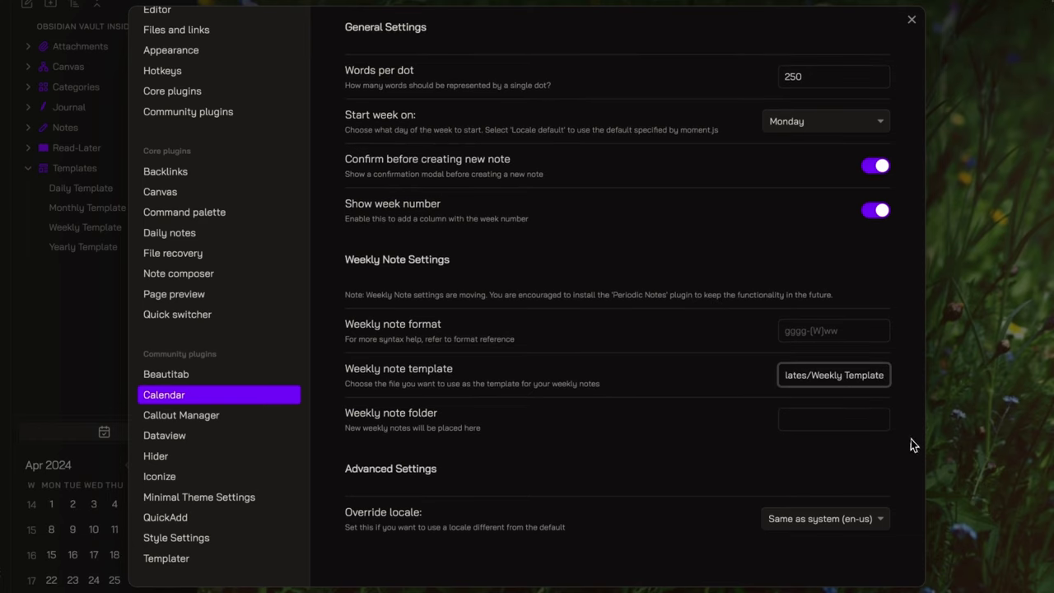
left_click(852, 420)
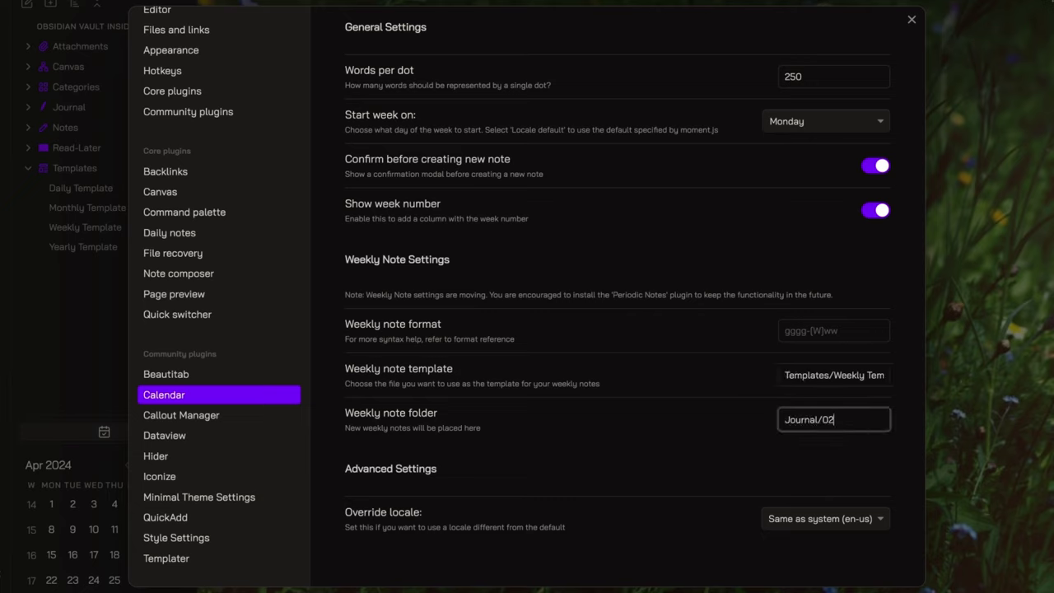
left_click(728, 470)
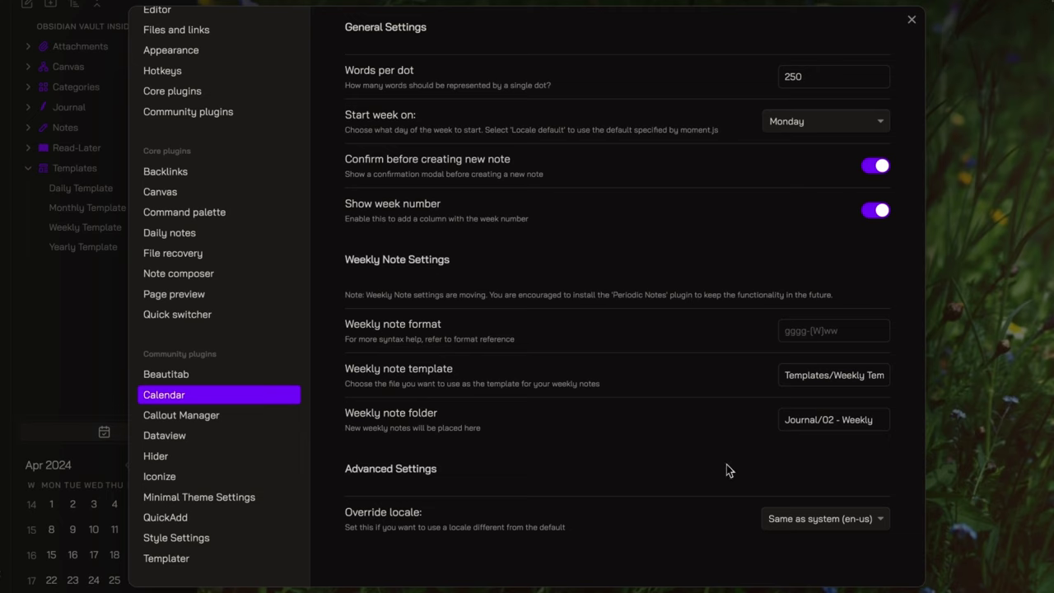
Create a custom callout named "calendar" in the Callout Manager plugin
left_click(243, 420)
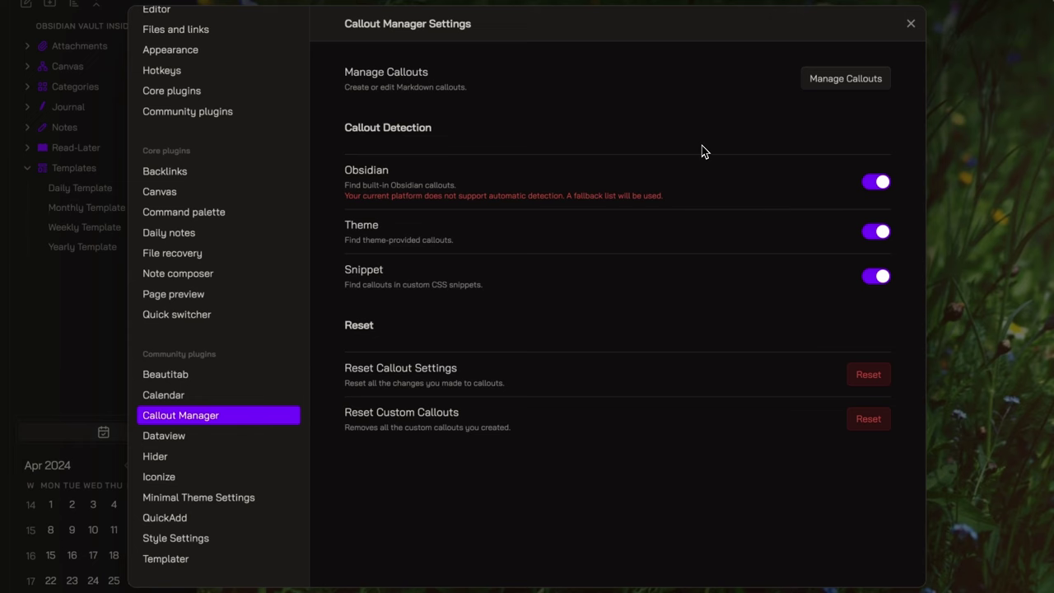
left_click(861, 82)
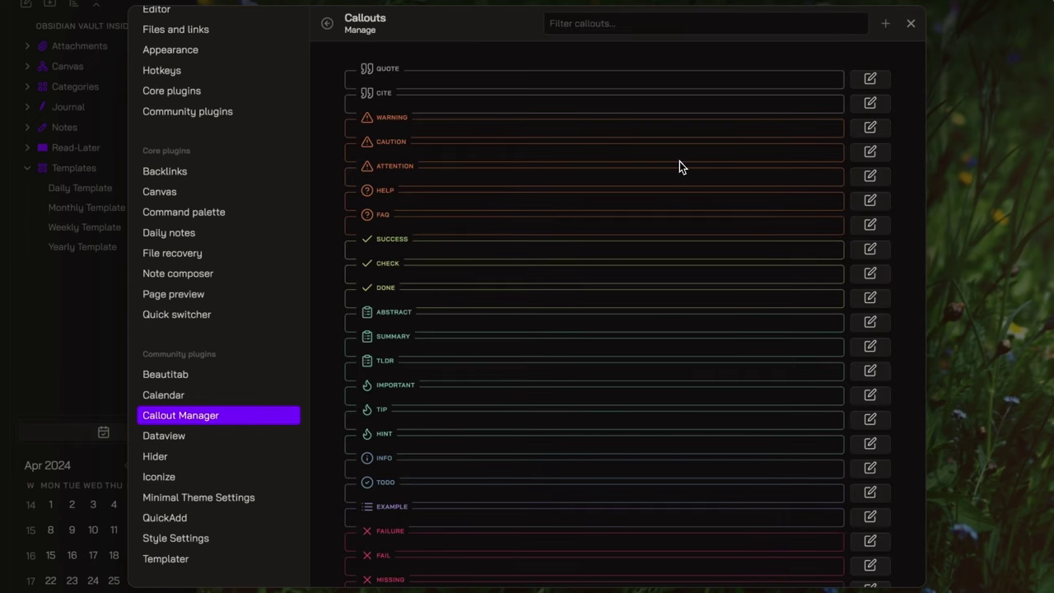
left_click(886, 29)
left_click(837, 79)
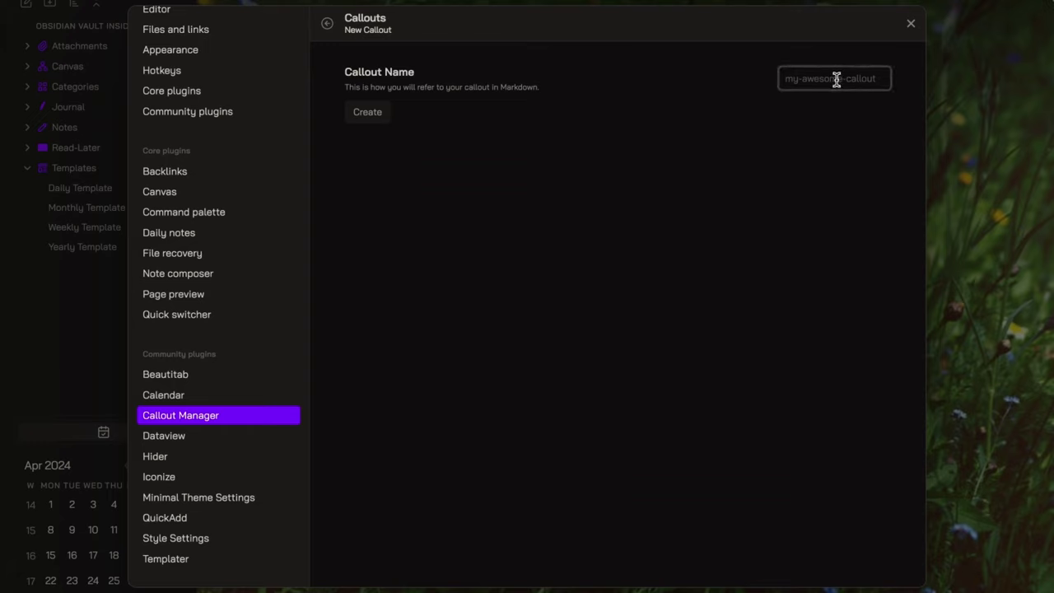
type("calendar")
left_click(362, 113)
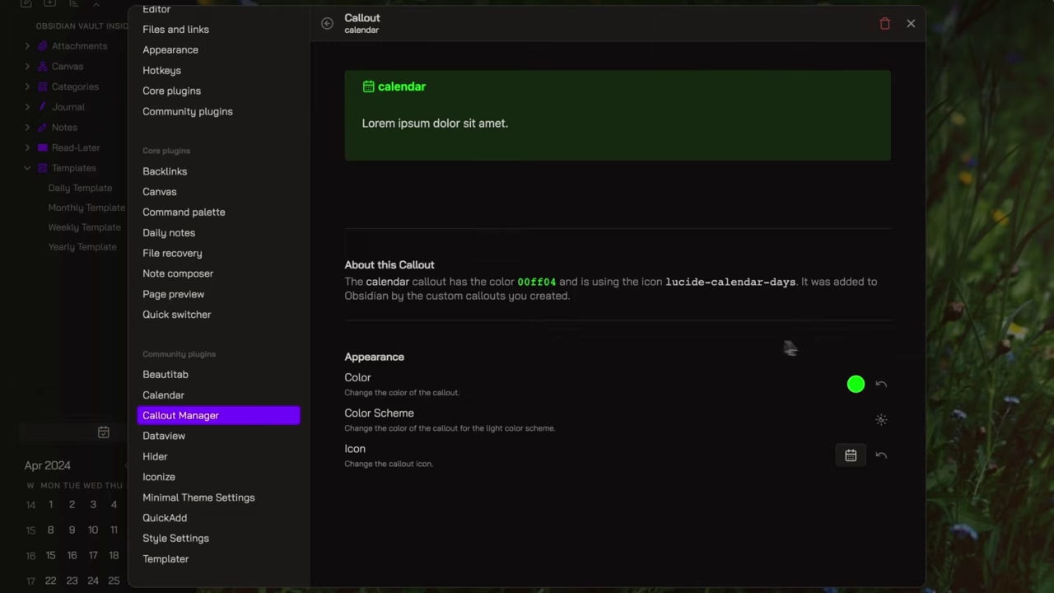
Examine the color picker and the available icons for the calendar callout
left_click(858, 387)
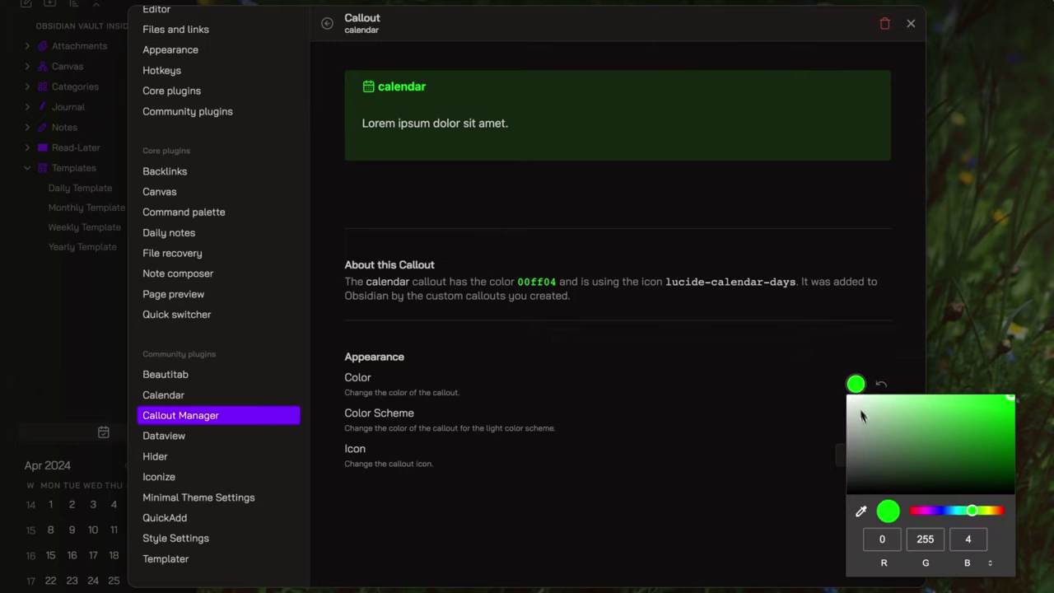
left_click(745, 346)
left_click(851, 455)
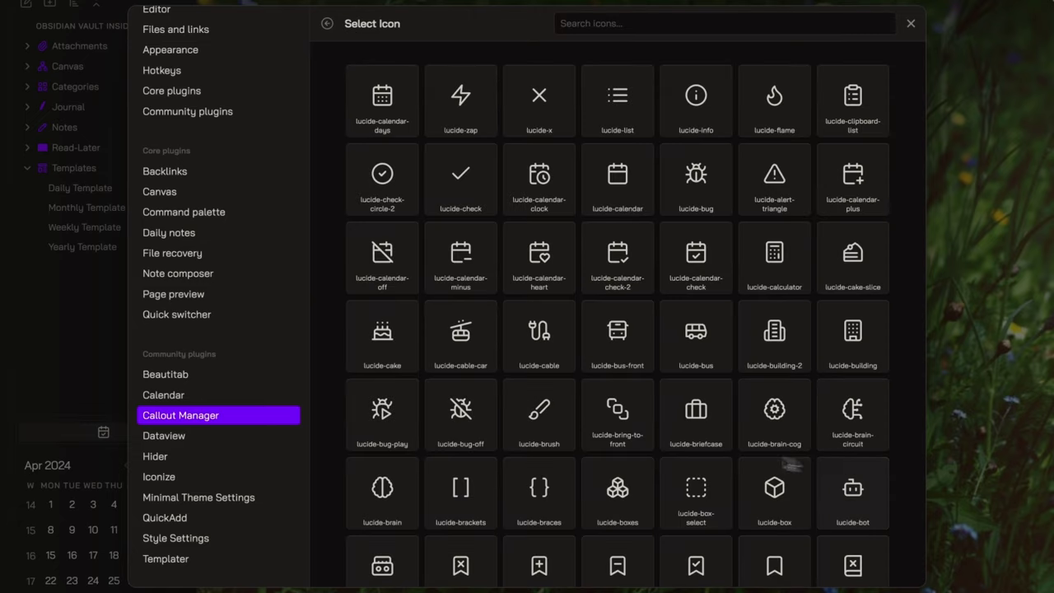
scroll(725, 212, "down", 3)
scroll(724, 207, "up", 4)
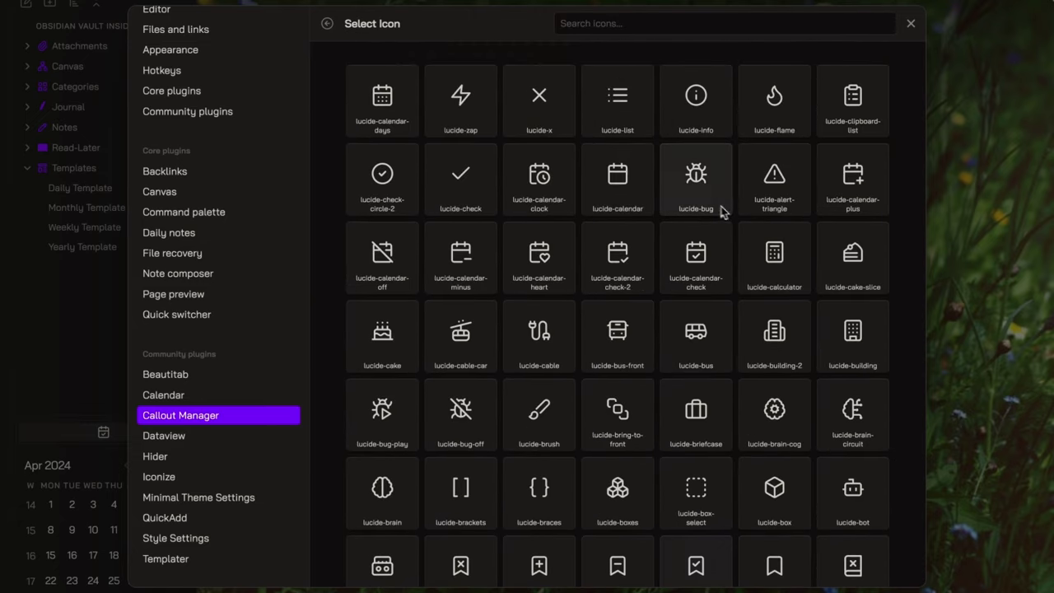
left_click(326, 25)
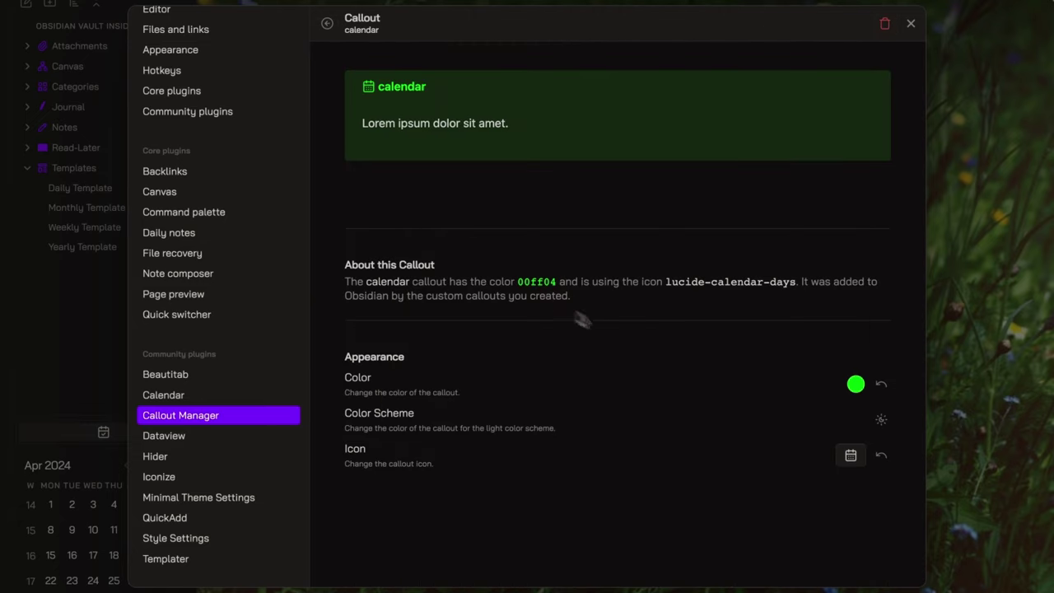
Create another custom callout named "time" and view its icon choices
left_click(327, 24)
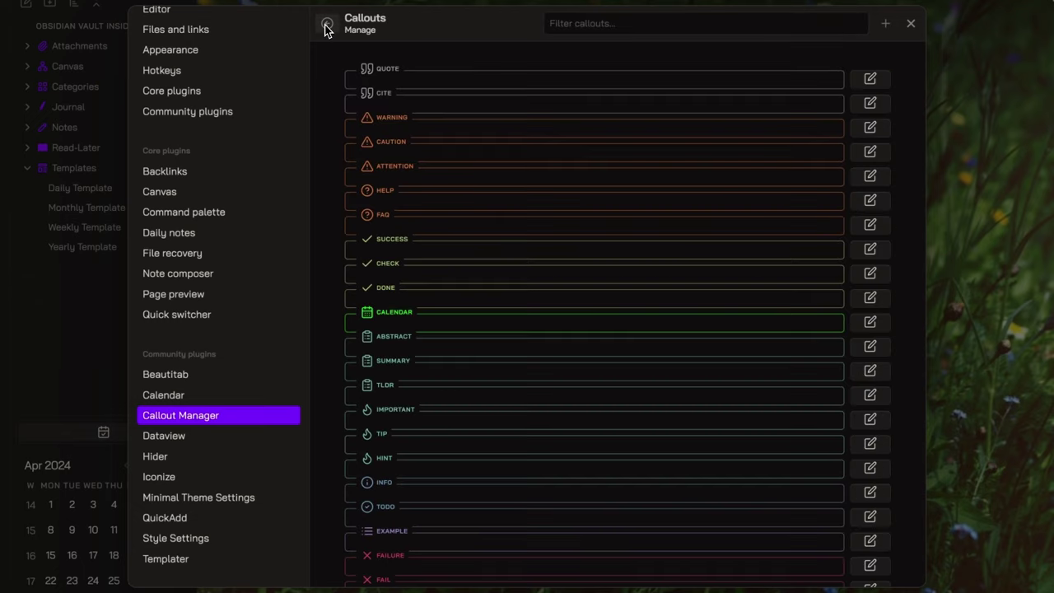
left_click(887, 25)
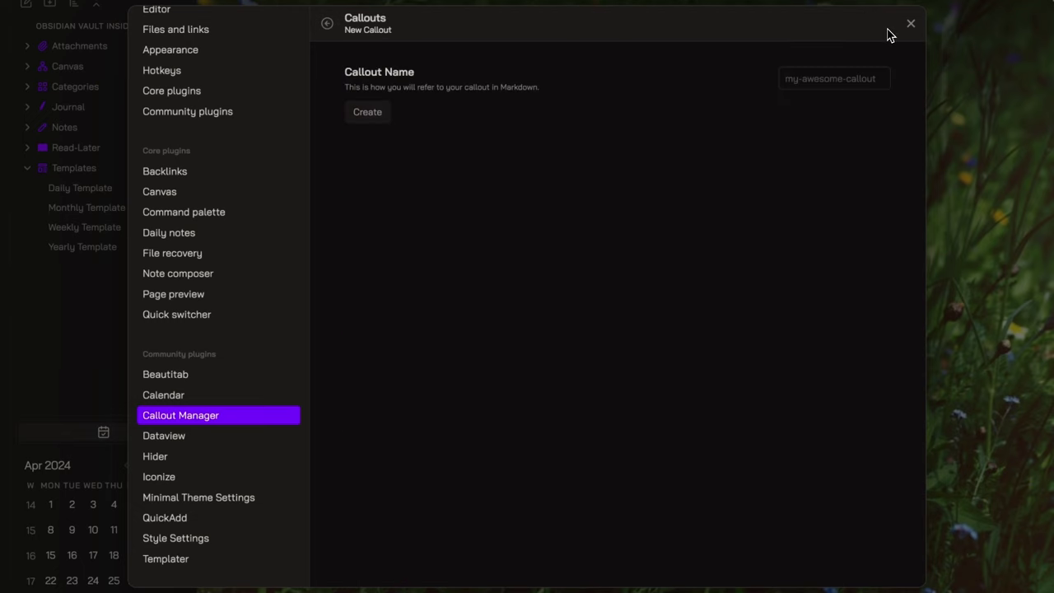
left_click(822, 88)
type("time")
left_click(367, 112)
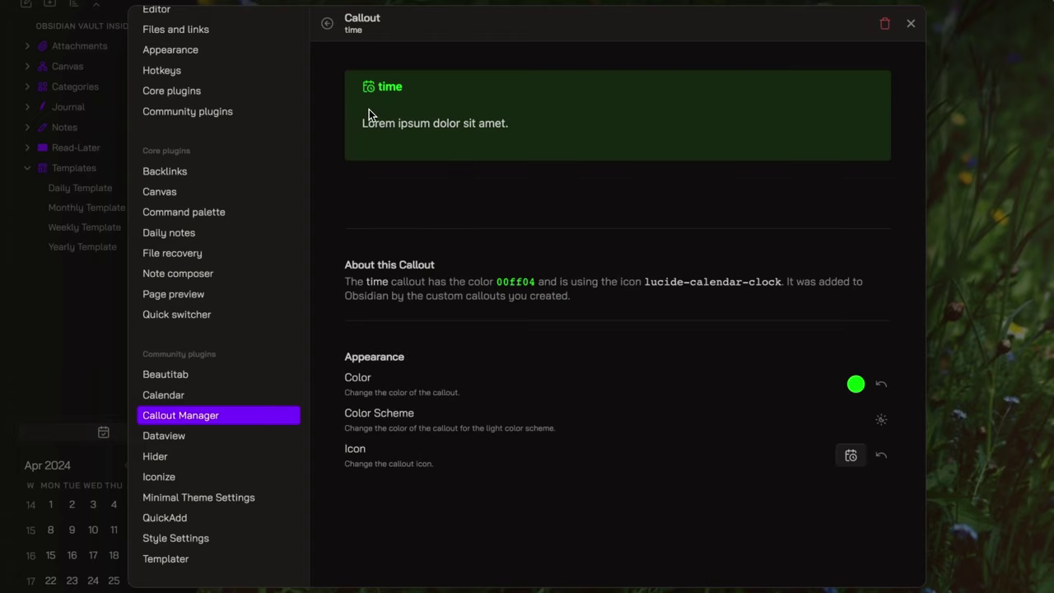
left_click(849, 458)
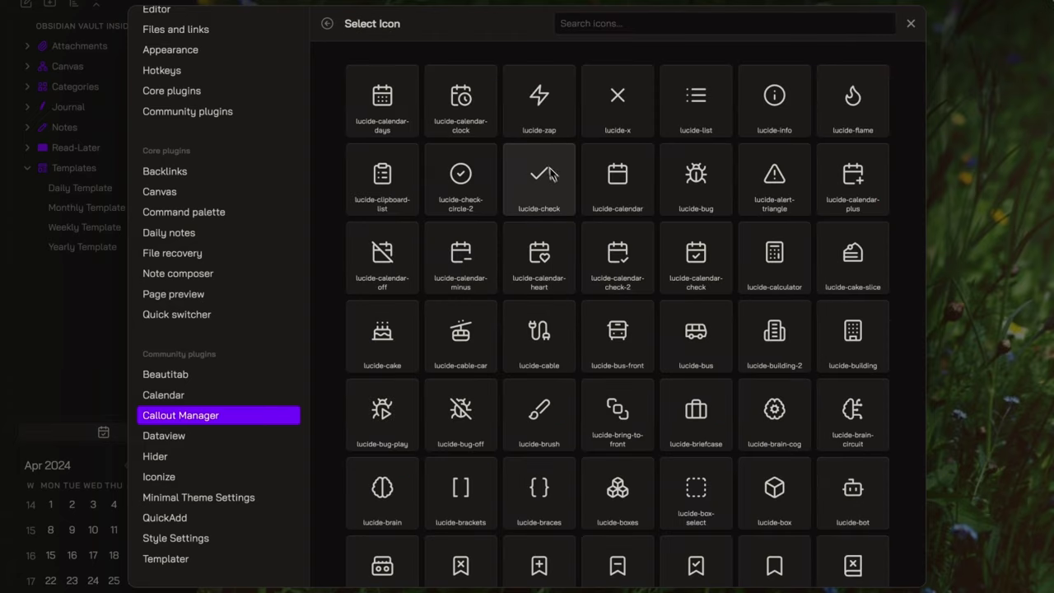
left_click(327, 23)
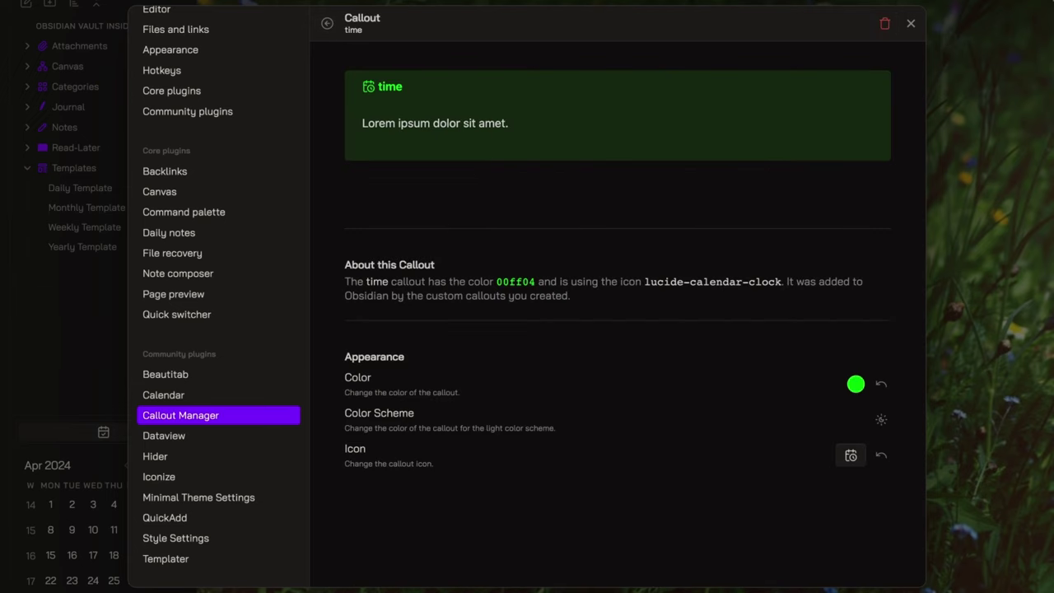
Set Templater's template folder location to "Templates"
left_click(237, 565)
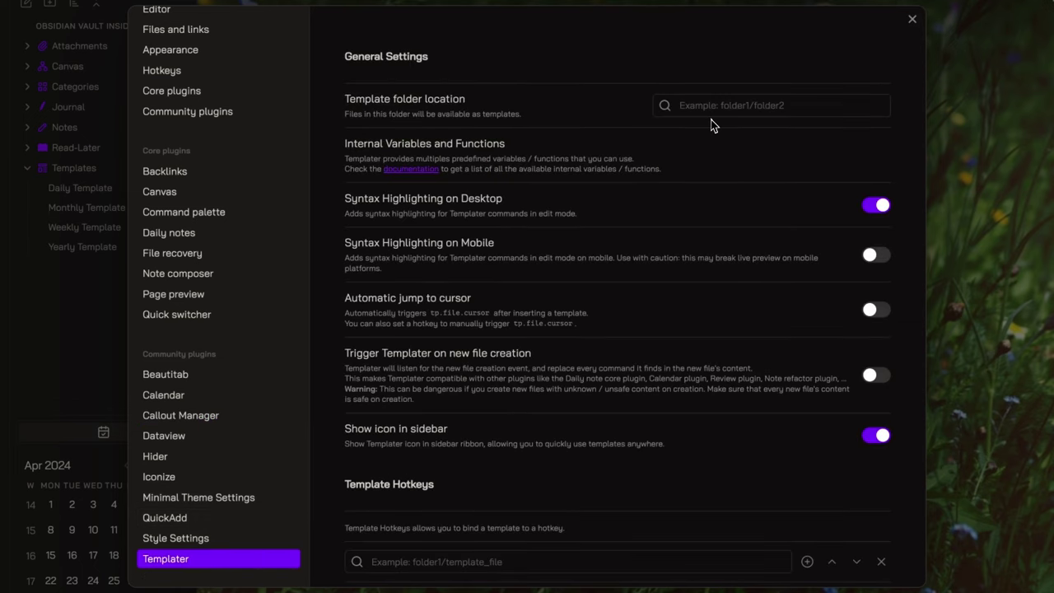
left_click(746, 104)
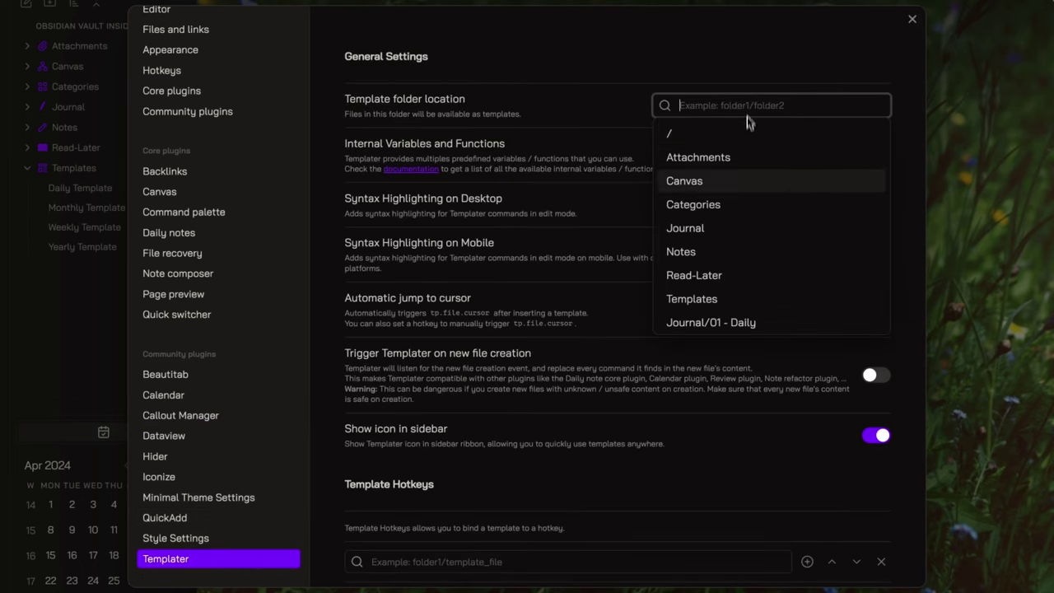
left_click(711, 305)
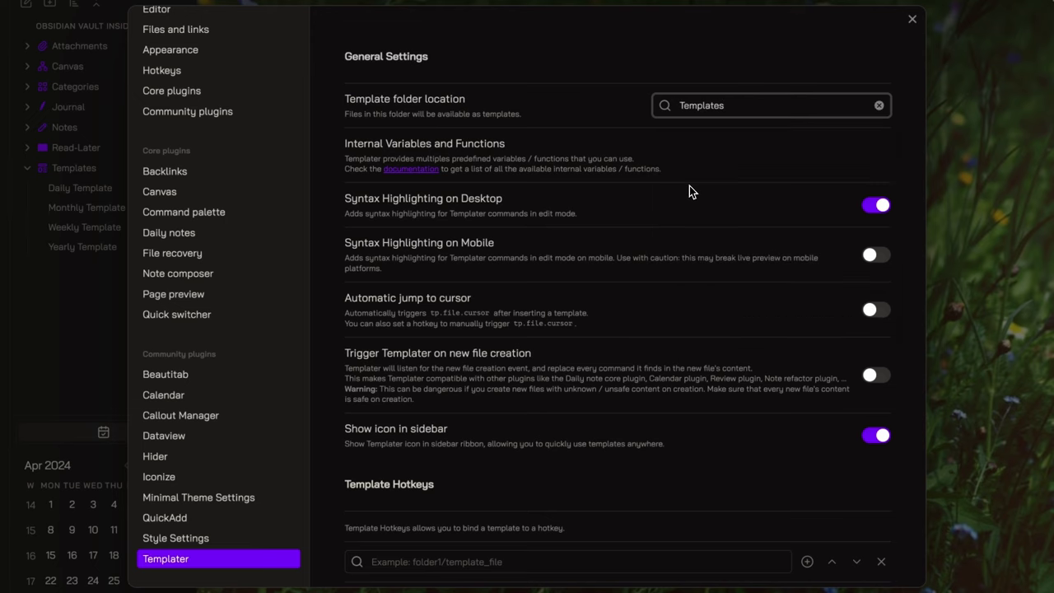
Enable automatic jump to cursor and triggering Templater on new file creation
scroll(689, 190, "down", 2)
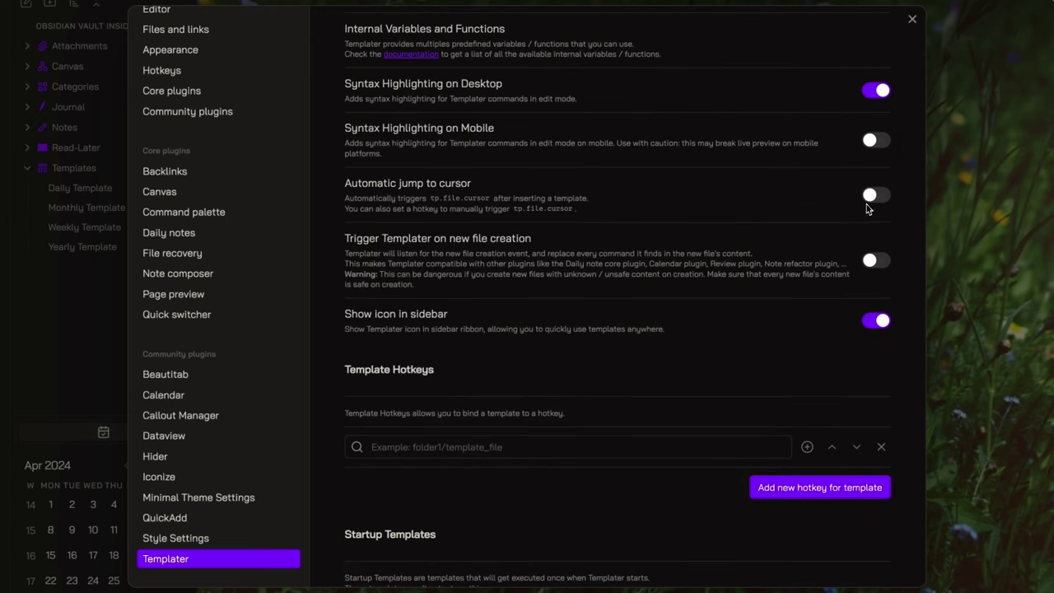
left_click(871, 202)
left_click(873, 262)
scroll(873, 263, "up", 2)
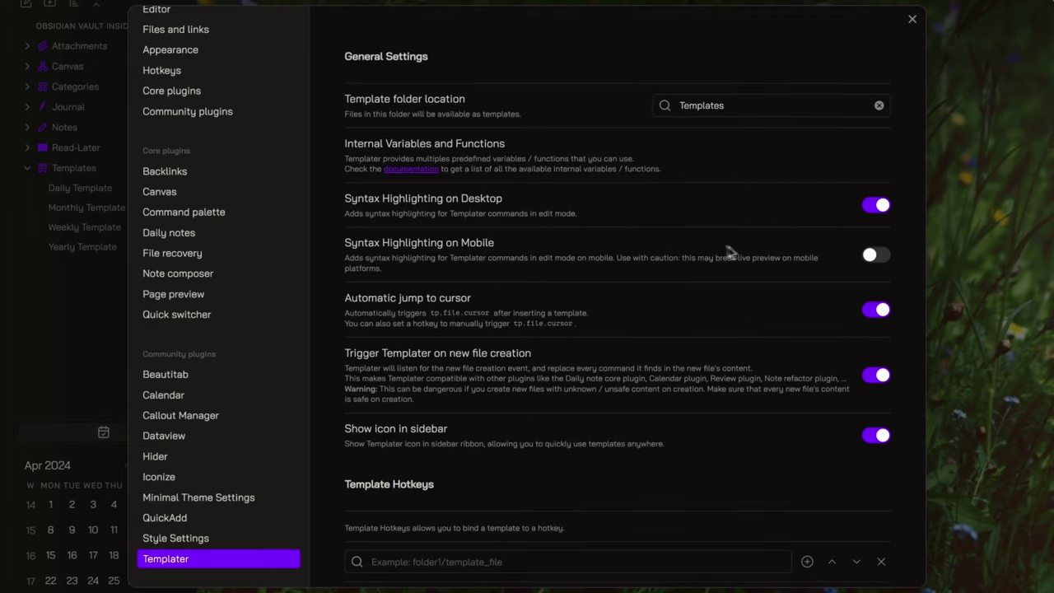
Assign the template "Templates/Daily Template.md" to the folder "Journal/01 - Daily" in Templater's folder templates
scroll(706, 250, "down", 5)
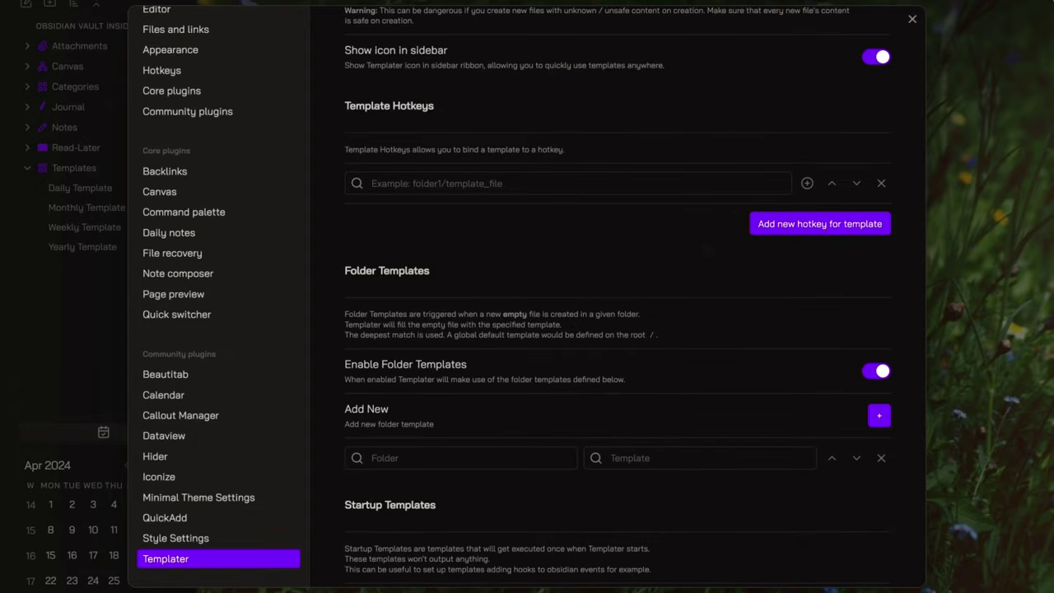
scroll(706, 249, "down", 3)
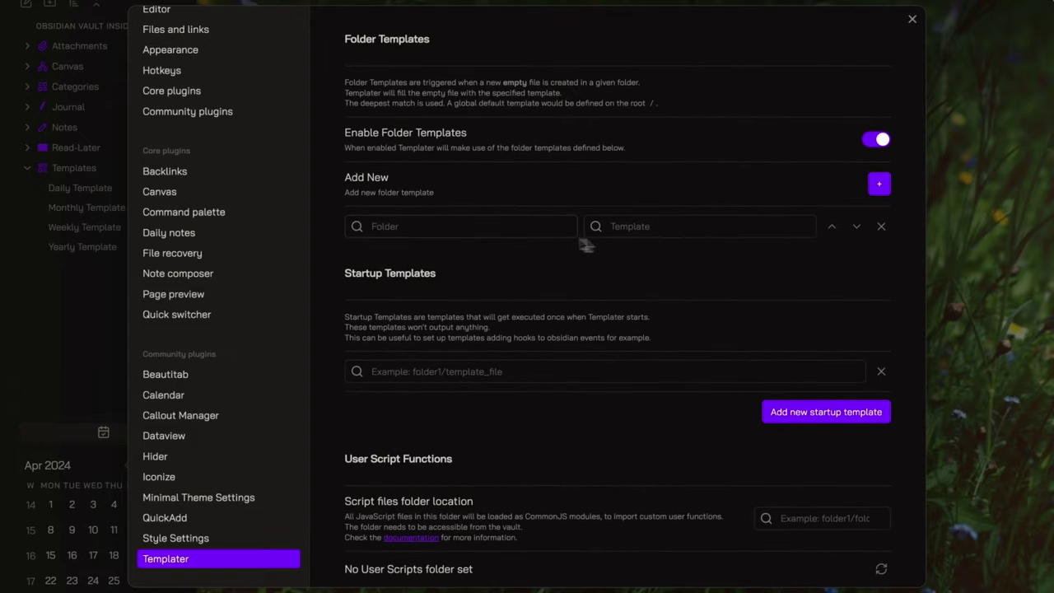
left_click(504, 228)
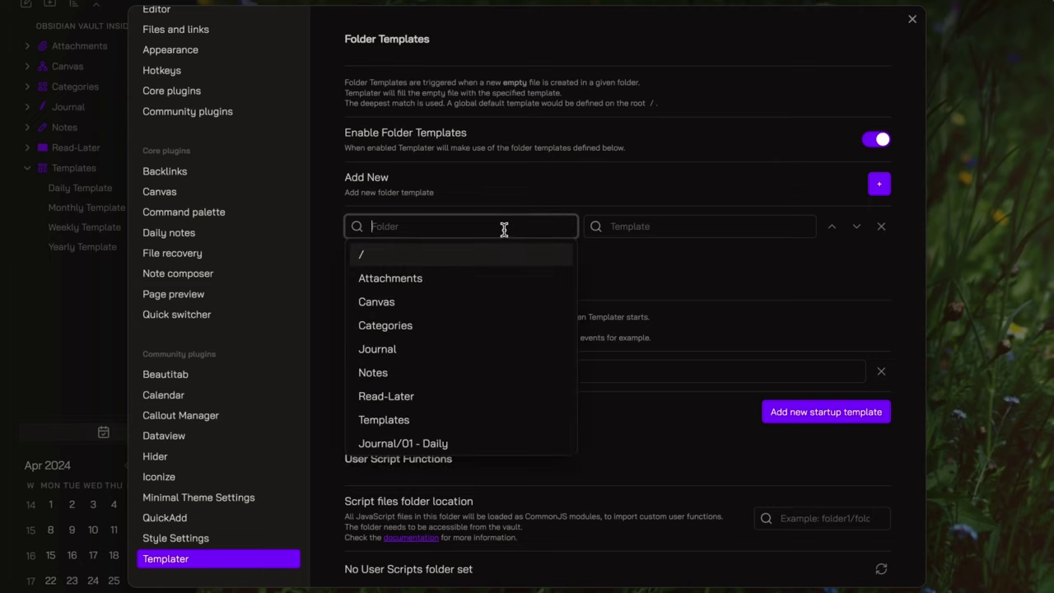
type("dai")
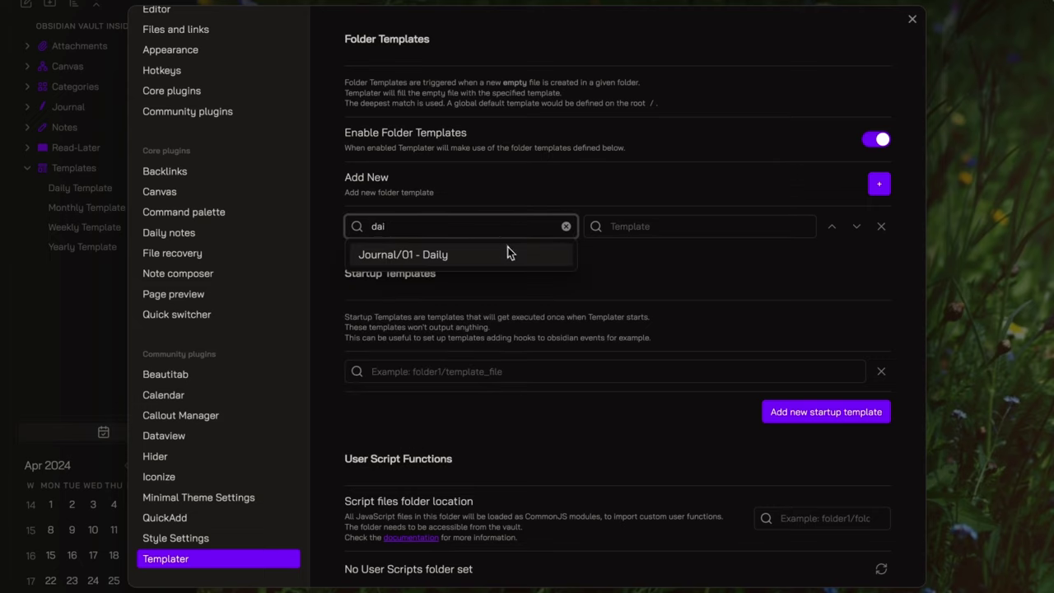
left_click(509, 254)
left_click(666, 227)
type("dai")
left_click(710, 254)
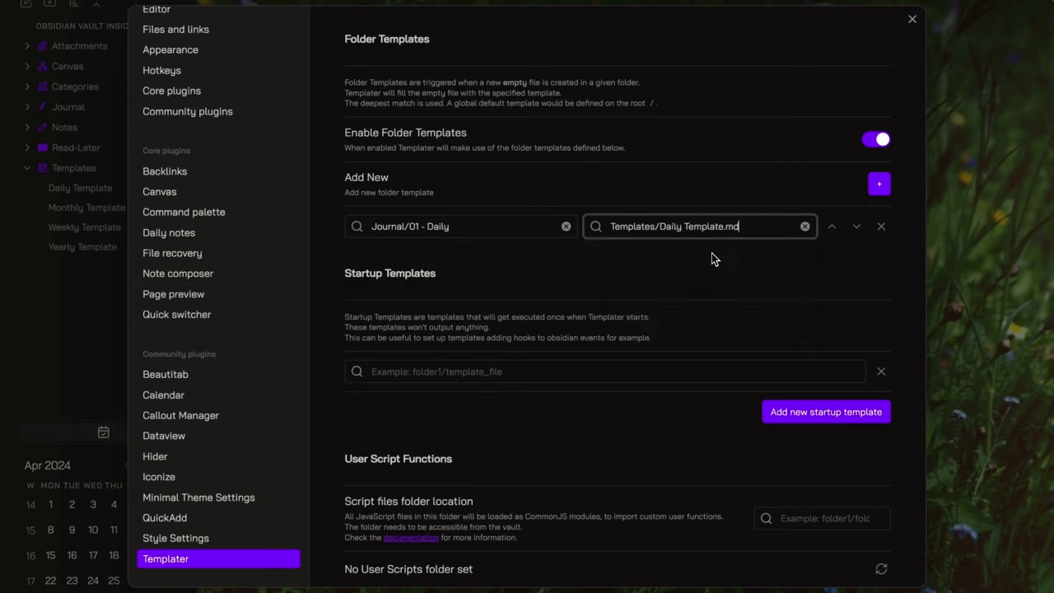
Add a folder template that assigns "Templates/Weekly Template.md" to the folder "Journal/02 - Weekly"
left_click(880, 184)
scroll(826, 209, "down", 5)
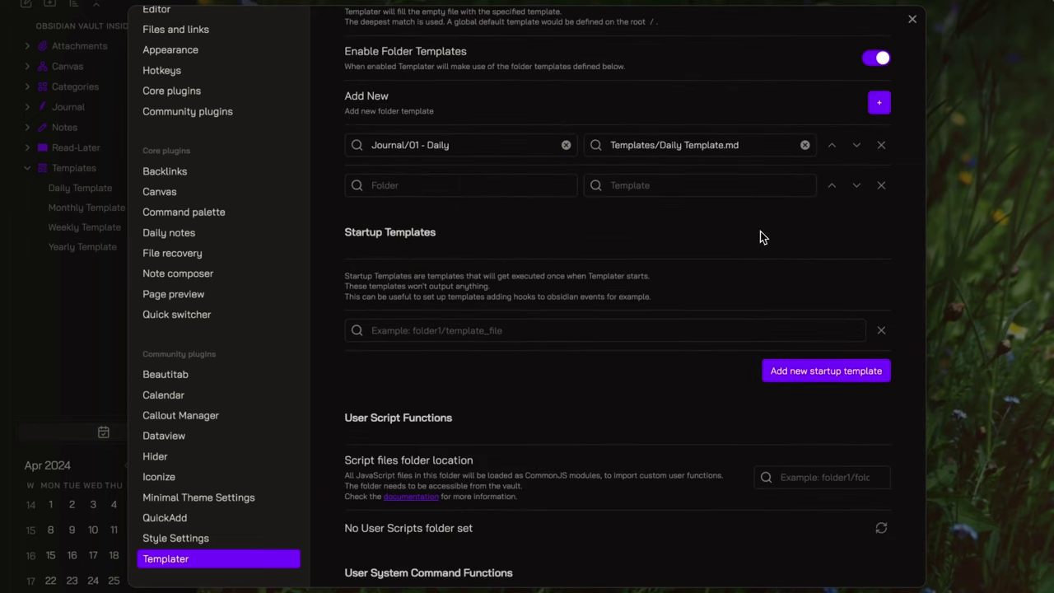
left_click(497, 185)
type("wee")
left_click(515, 218)
left_click(635, 188)
type("we")
left_click(672, 216)
Add a folder template that assigns "Templates/Monthly Template.md" to the folder "Journal/03 - Monthly"
left_click(880, 102)
scroll(629, 299, "down", 6)
left_click(431, 105)
type("month")
left_click(475, 136)
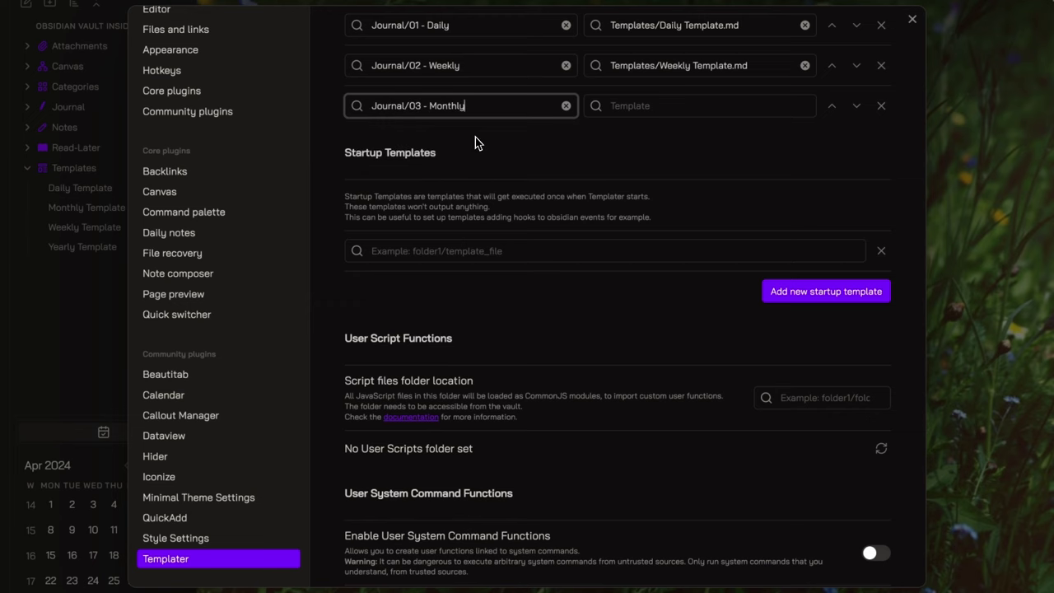
left_click(657, 106)
type("mon")
left_click(696, 136)
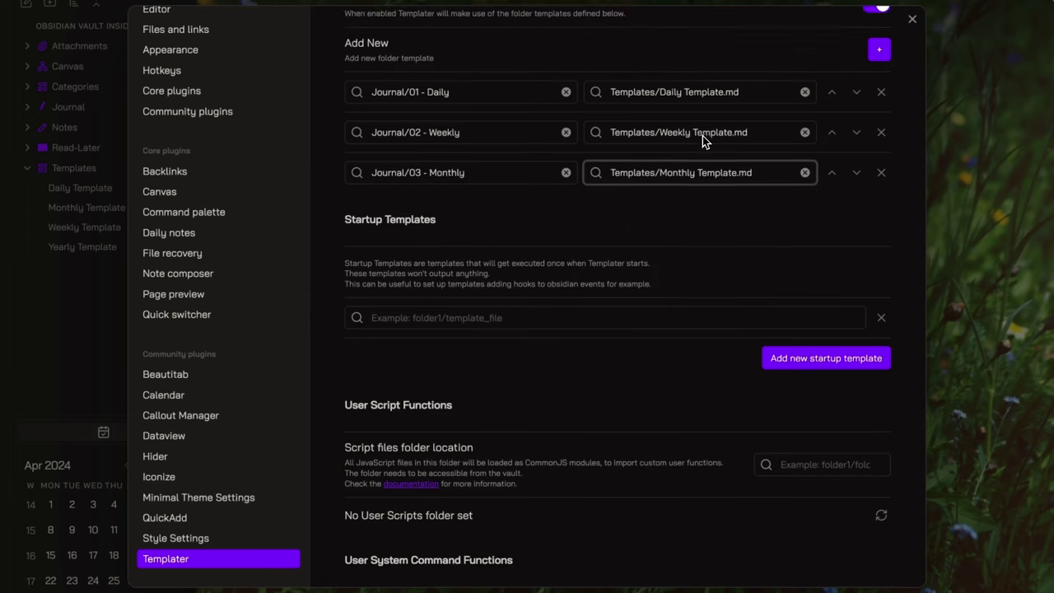
Add a folder template that assigns "Templates/Yearly Template.md" to the folder "Journal/04 - Yearly"
left_click(879, 56)
scroll(657, 271, "down", 5)
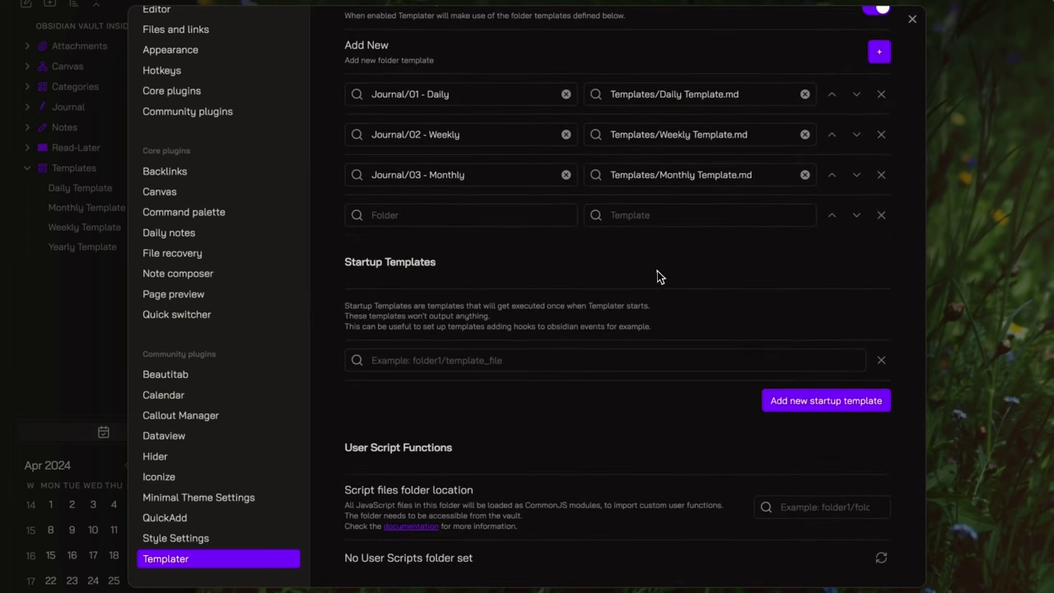
left_click(465, 216)
type("year")
left_click(478, 244)
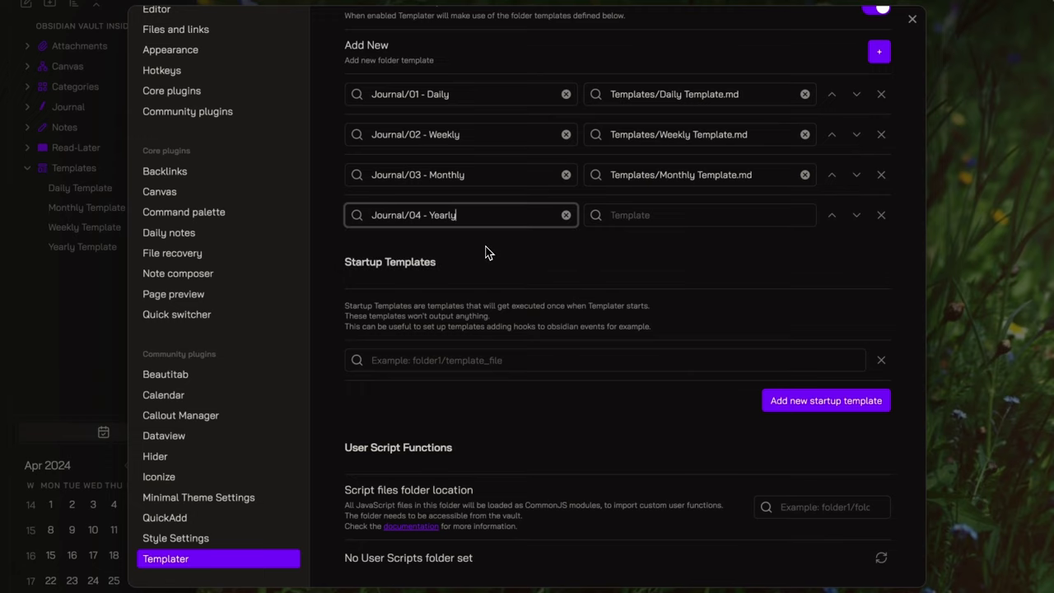
left_click(626, 217)
left_click(676, 315)
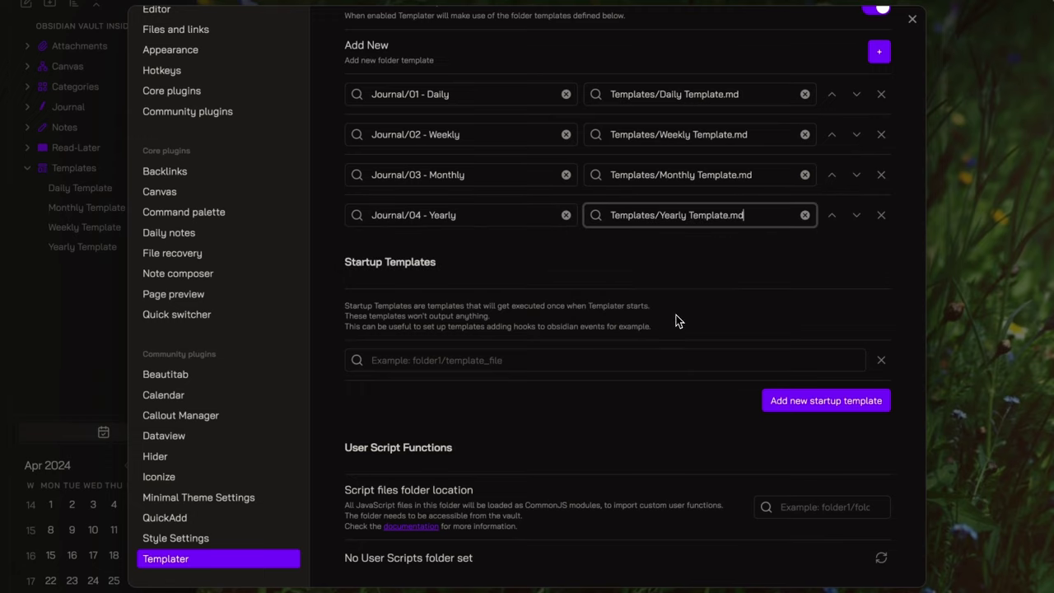
left_click(702, 282)
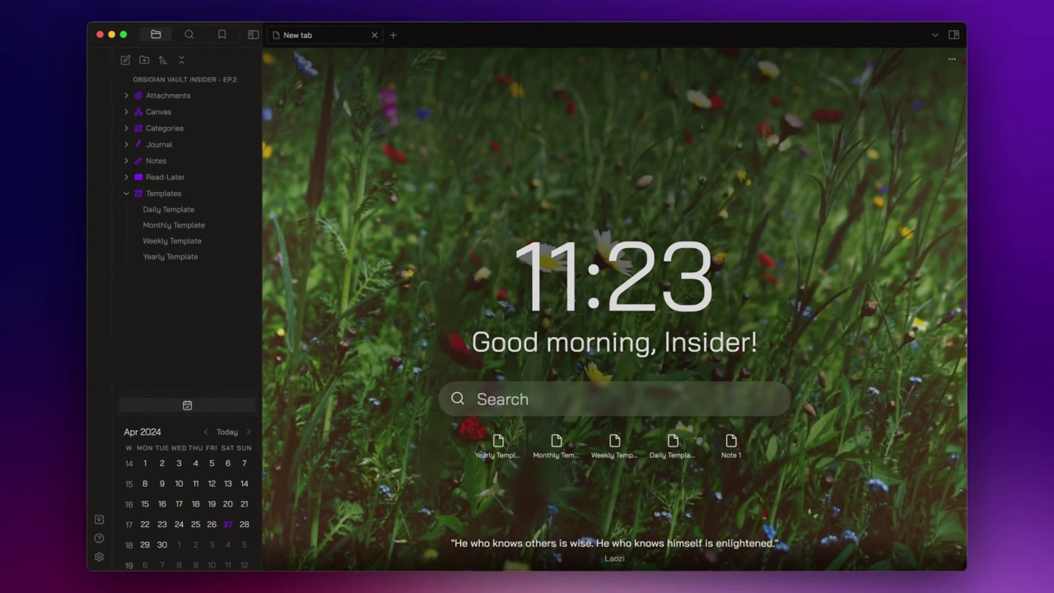
Open the Daily Template note and add a tags property with the value "daily_note"
left_click(180, 211)
left_click(480, 185)
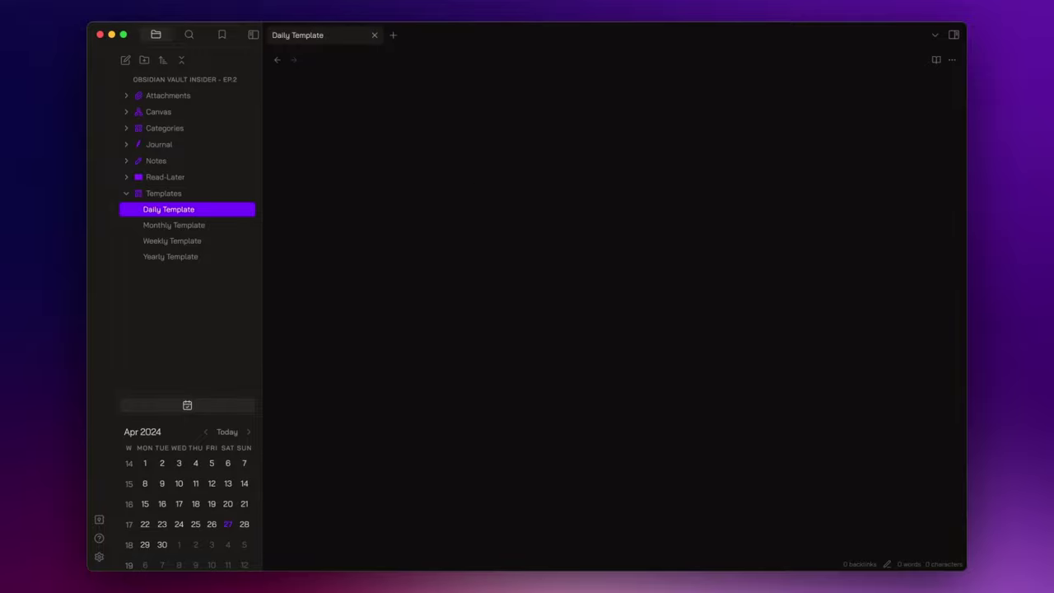
type("---")
key("Return")
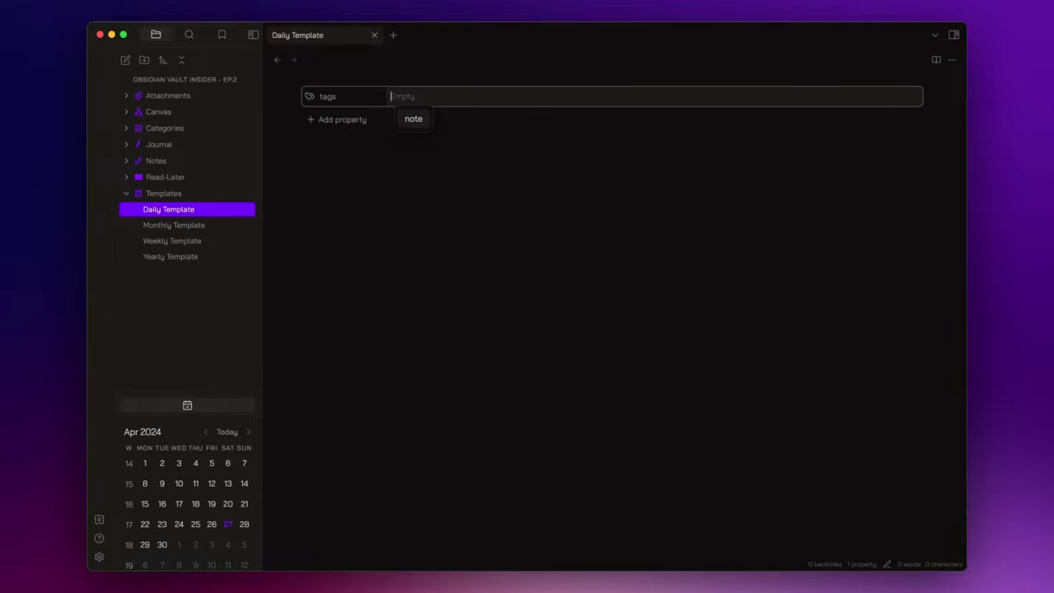
type("daily_note")
key("Return")
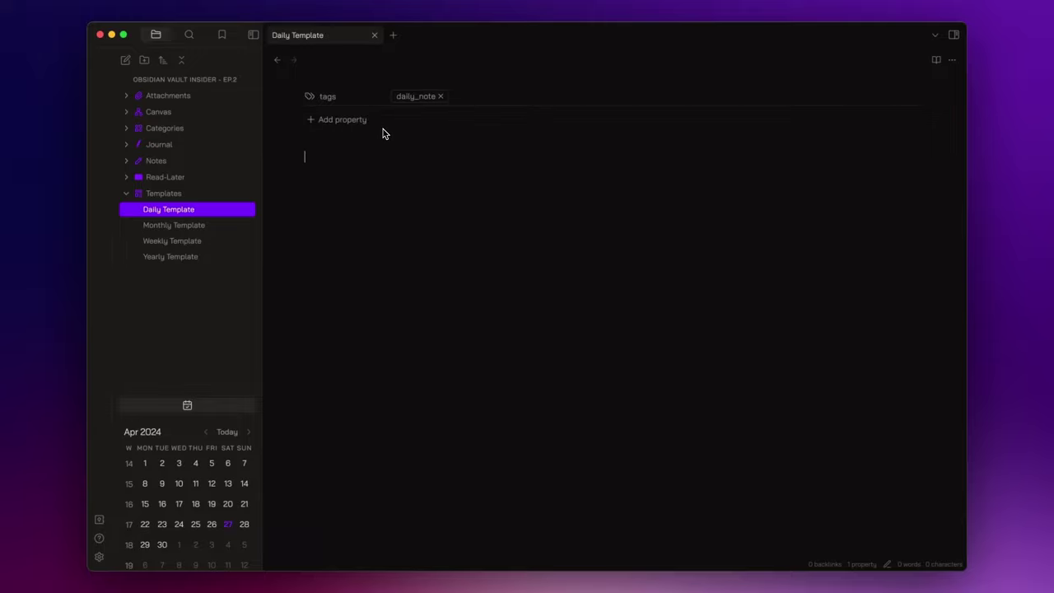
Add a property named "weight" to the Daily Template and set its type to Number
left_click(339, 121)
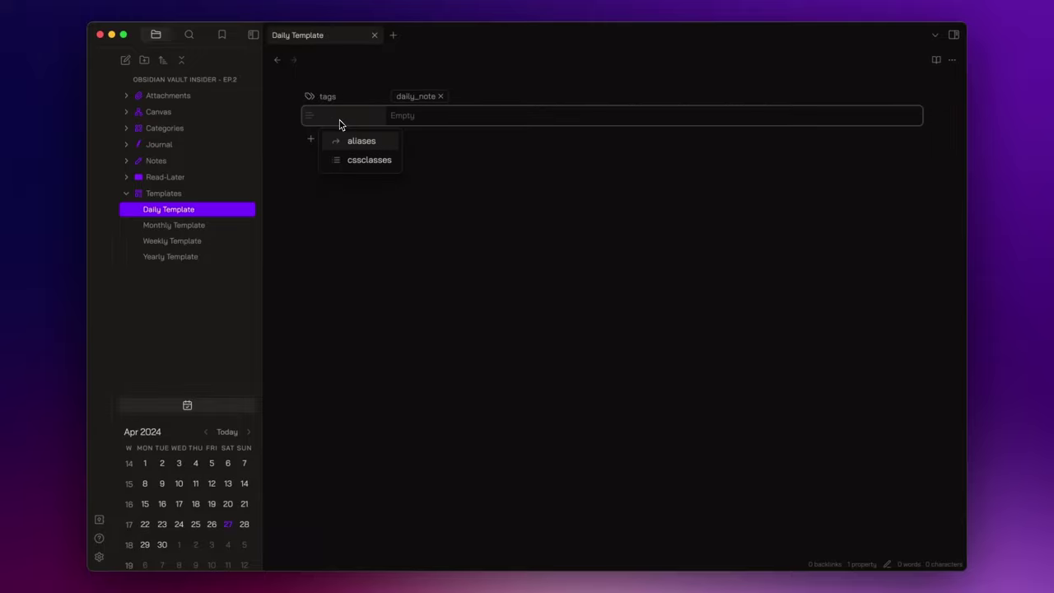
type("weight")
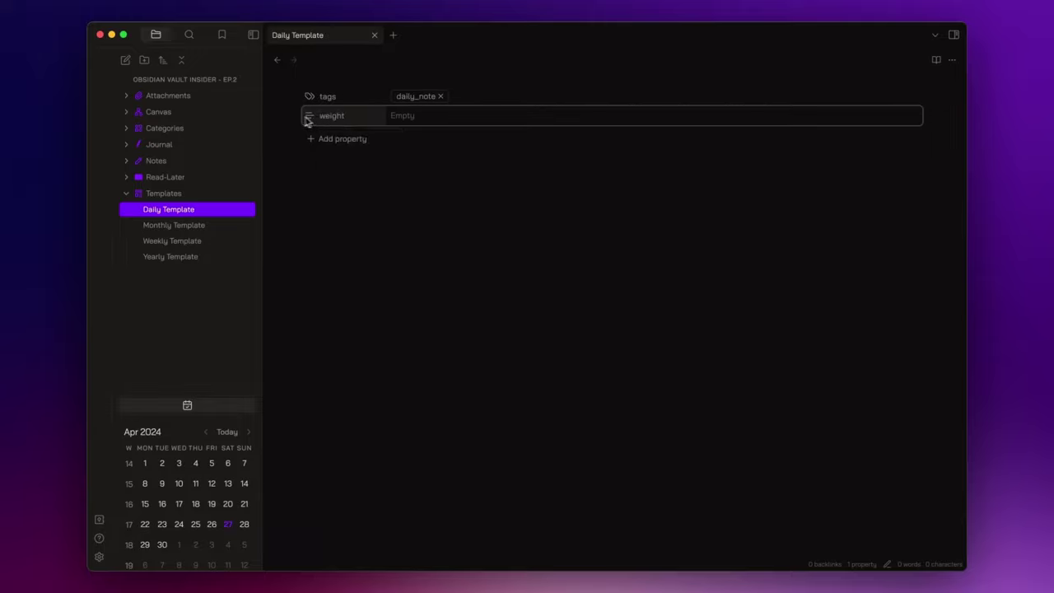
left_click(308, 116)
mouse_move(338, 120)
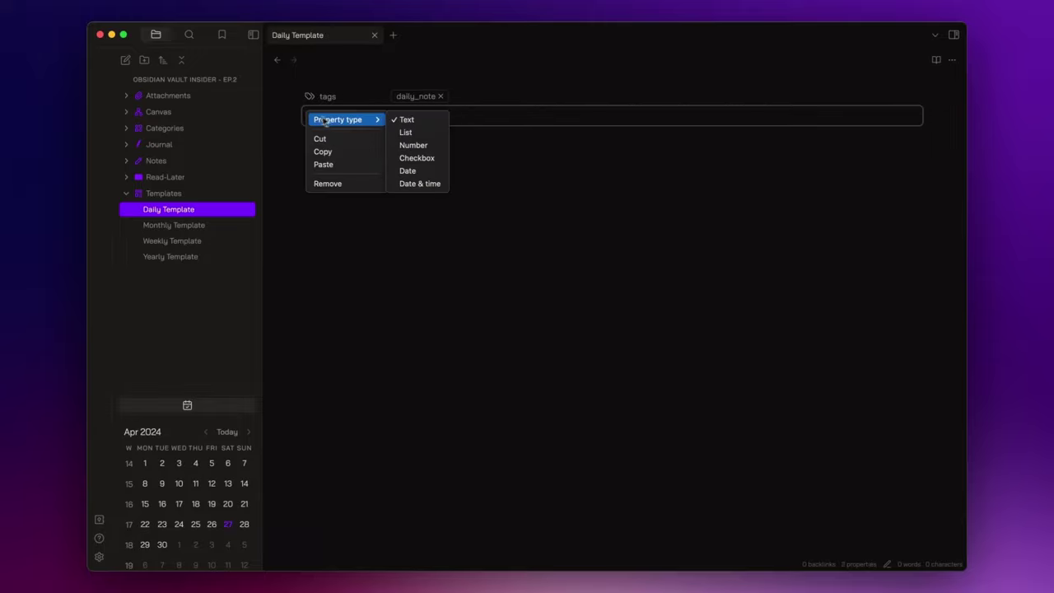
left_click(418, 151)
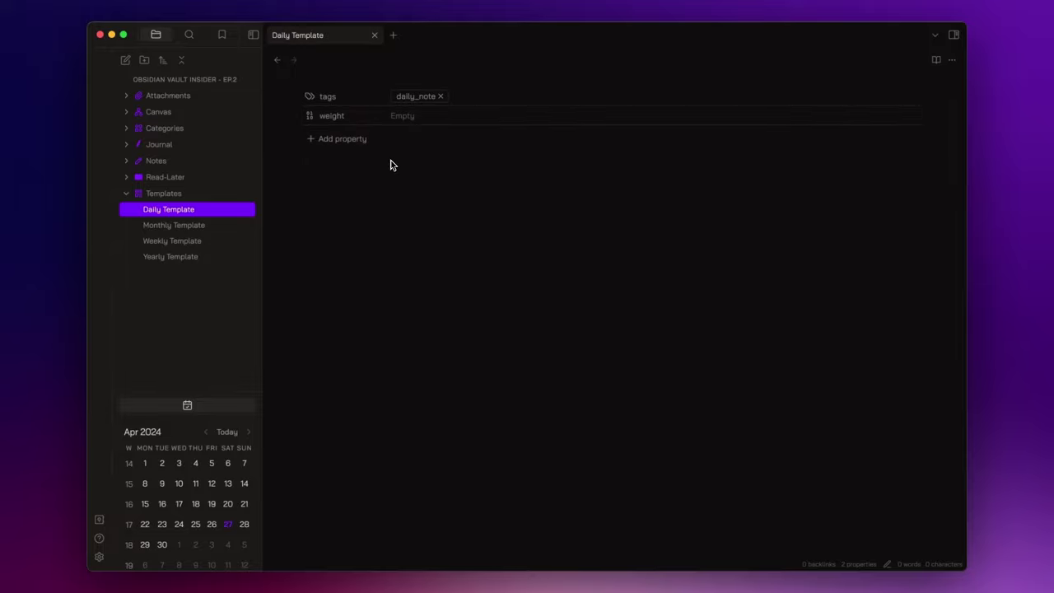
Add a property named "meditation" to the Daily Template and set its type to Checkbox
left_click(339, 139)
type("meditation")
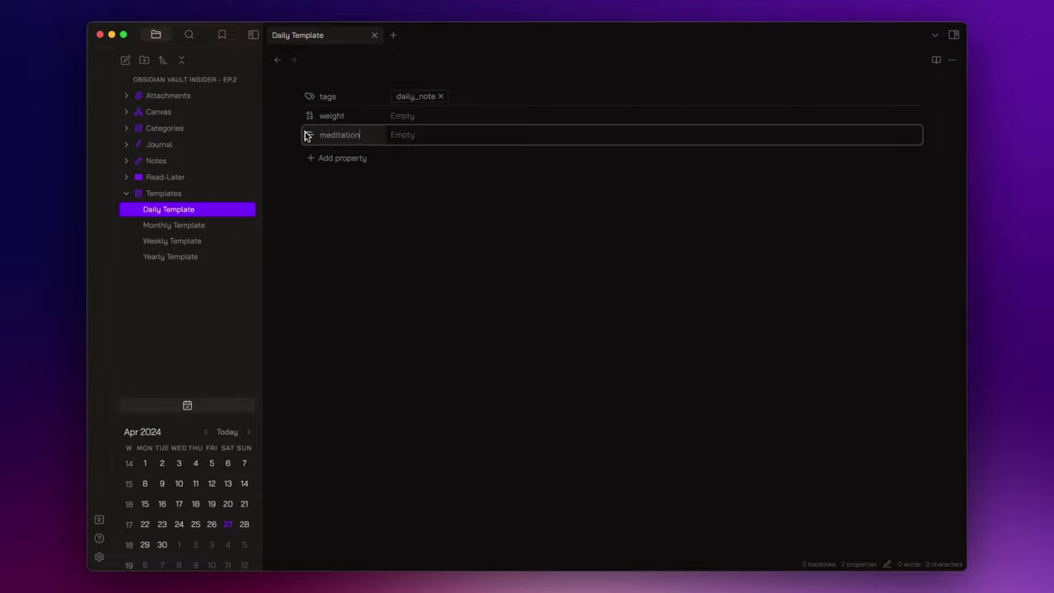
left_click(314, 136)
mouse_move(316, 142)
left_click(430, 188)
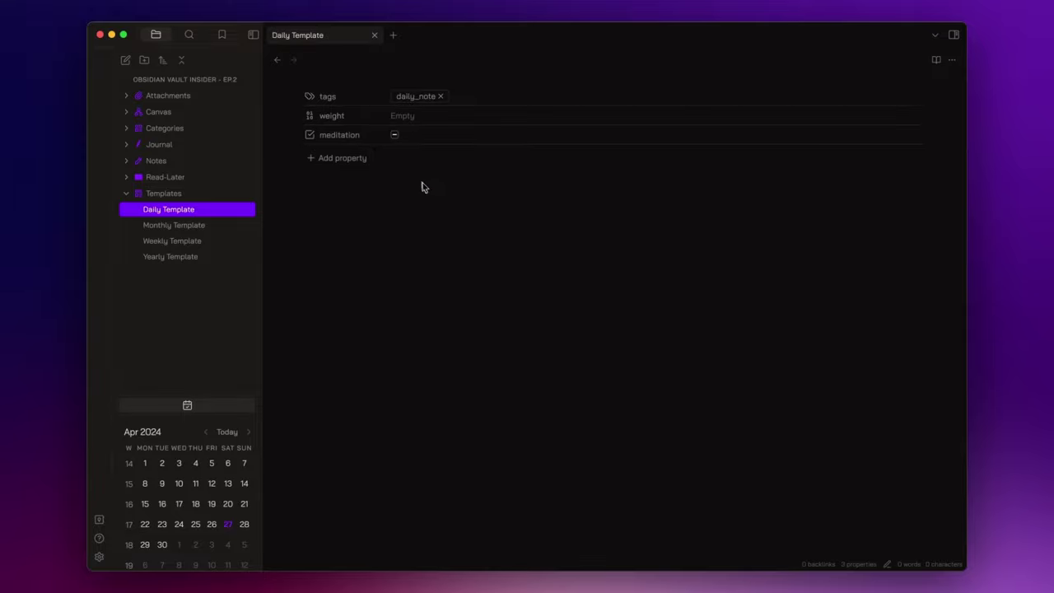
Add a Checkbox property named "exercise" and set both the meditation and exercise values to unchecked
left_click(354, 158)
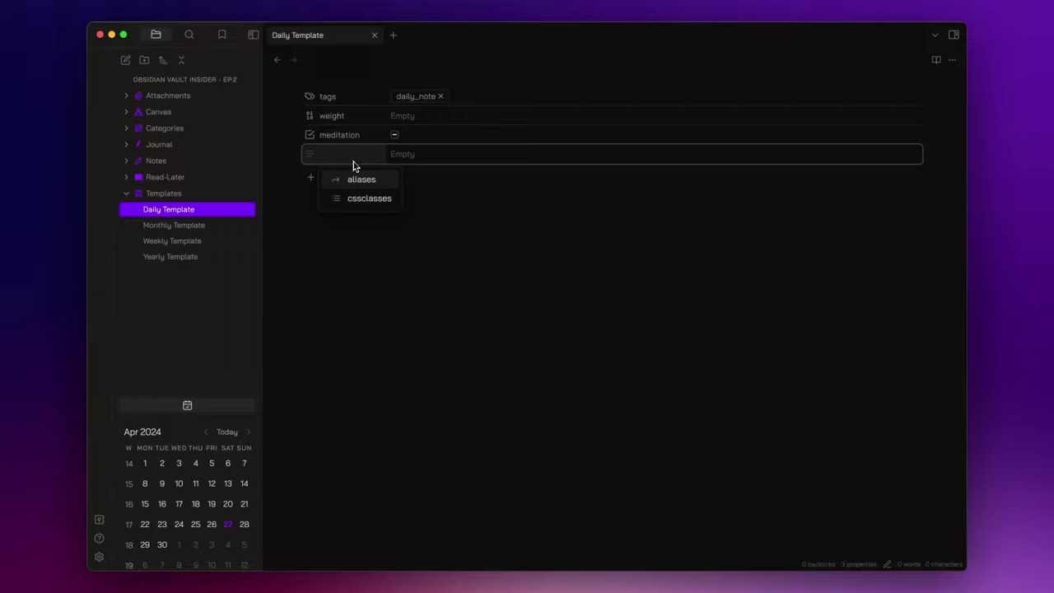
type("exercise")
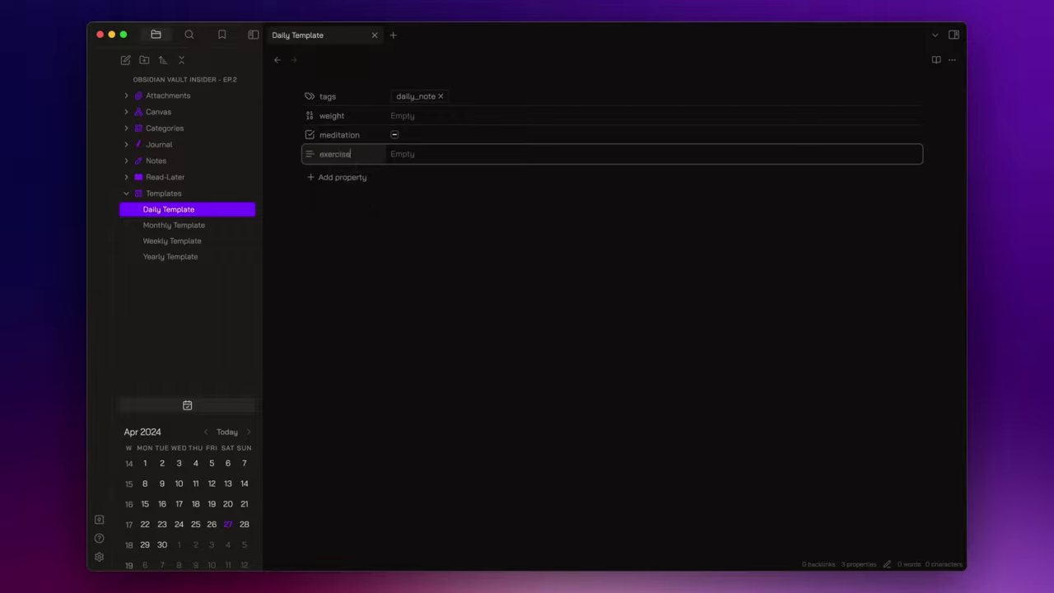
left_click(310, 157)
mouse_move(346, 163)
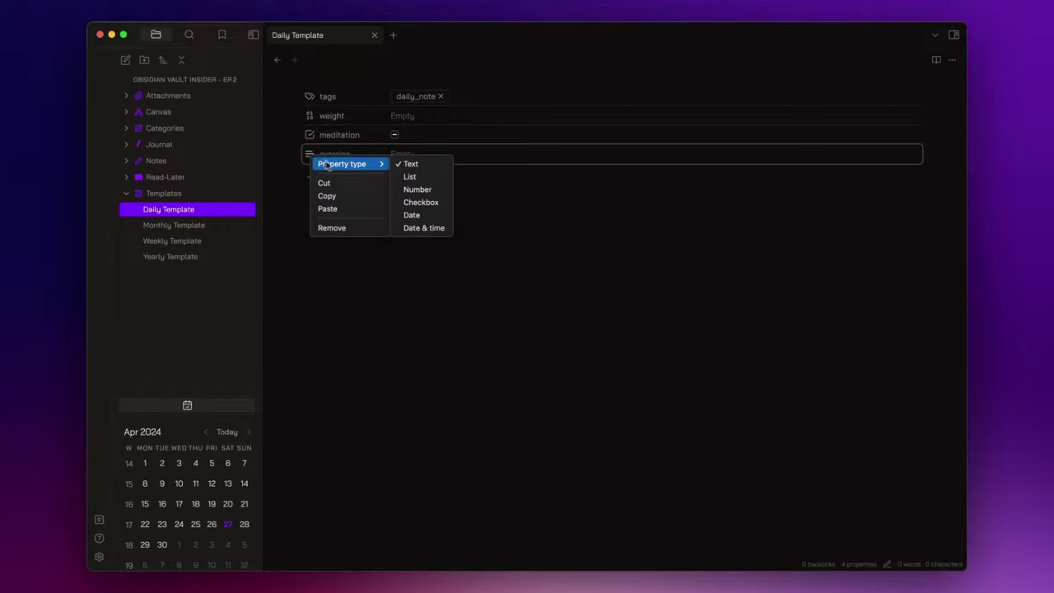
left_click(422, 202)
left_click(444, 213)
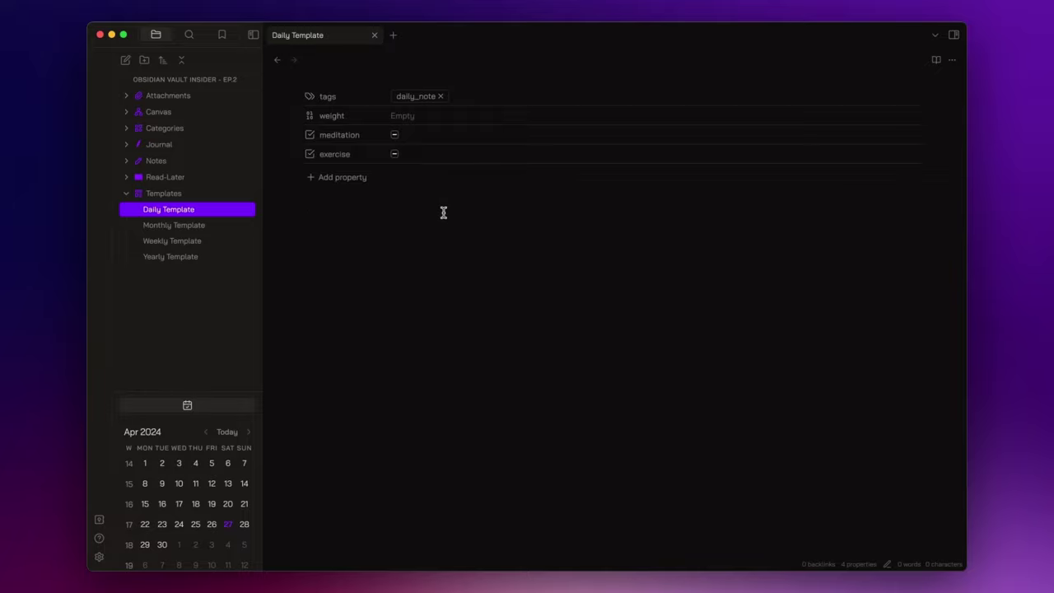
left_click(396, 136)
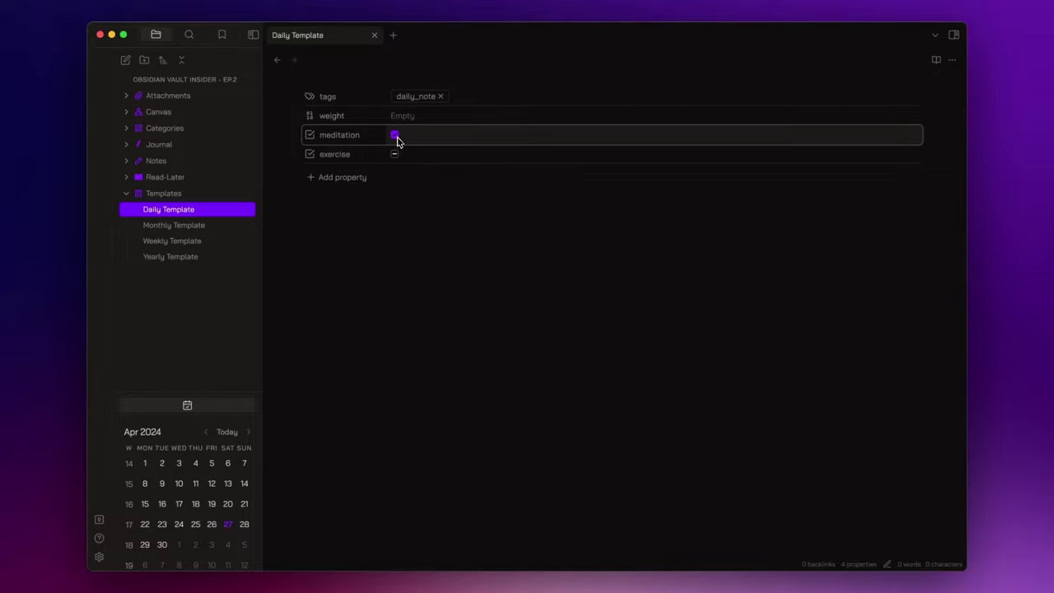
left_click(396, 155)
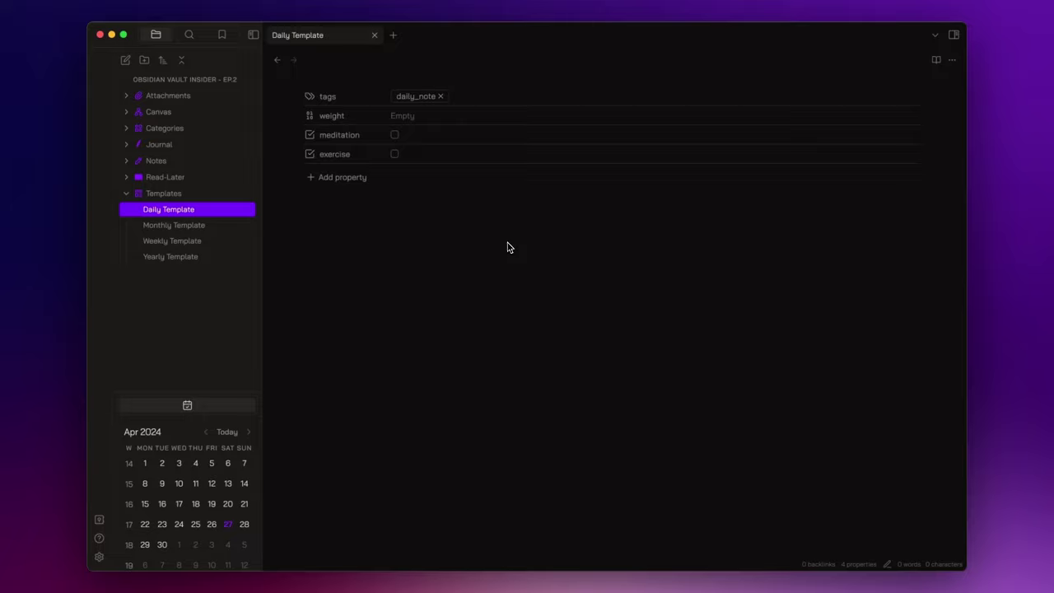
left_click(380, 266)
type("# Saturday, 27 April 2024")
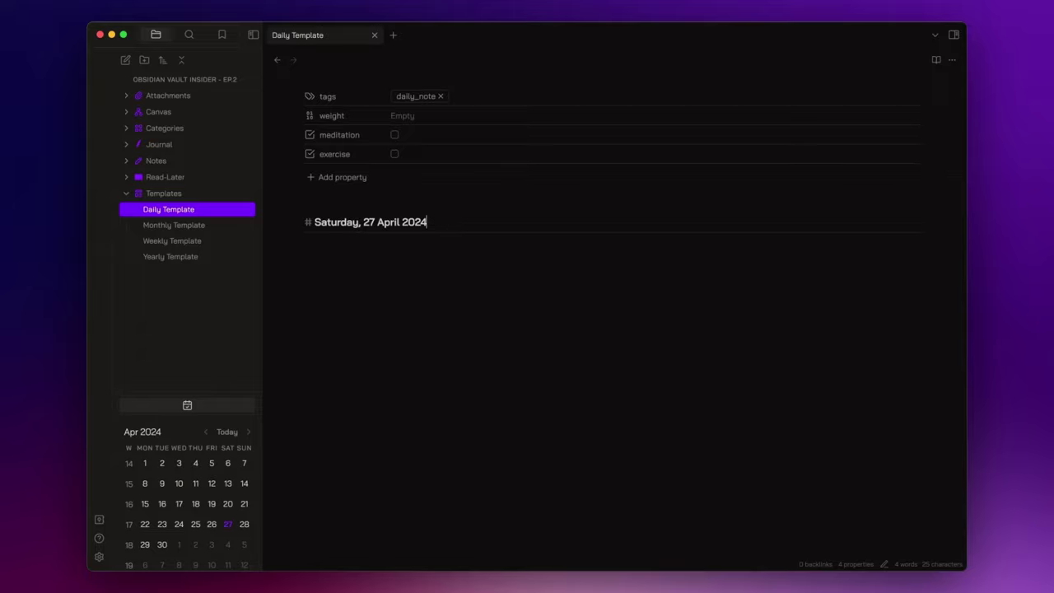
key("super+a")
key("BackSpace")
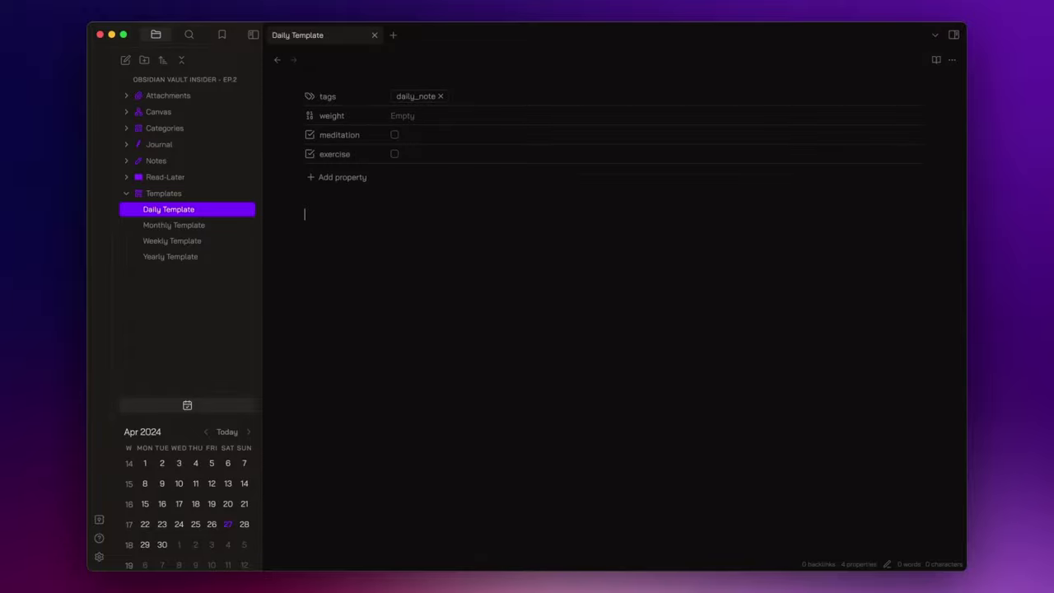
Write a level-one heading below the properties with the Templater code <% moment(tp.file.title, 'YYYY-MM-DD').format("dddd, DD MMMM YYYY") %>
type("# ")
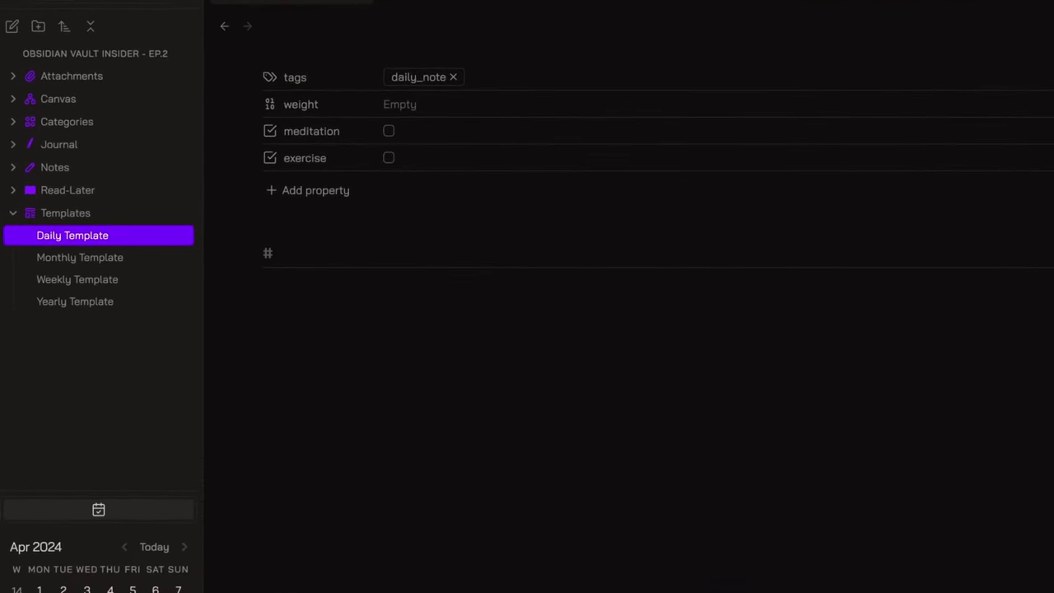
type("<% moment(tp.file.title, '")
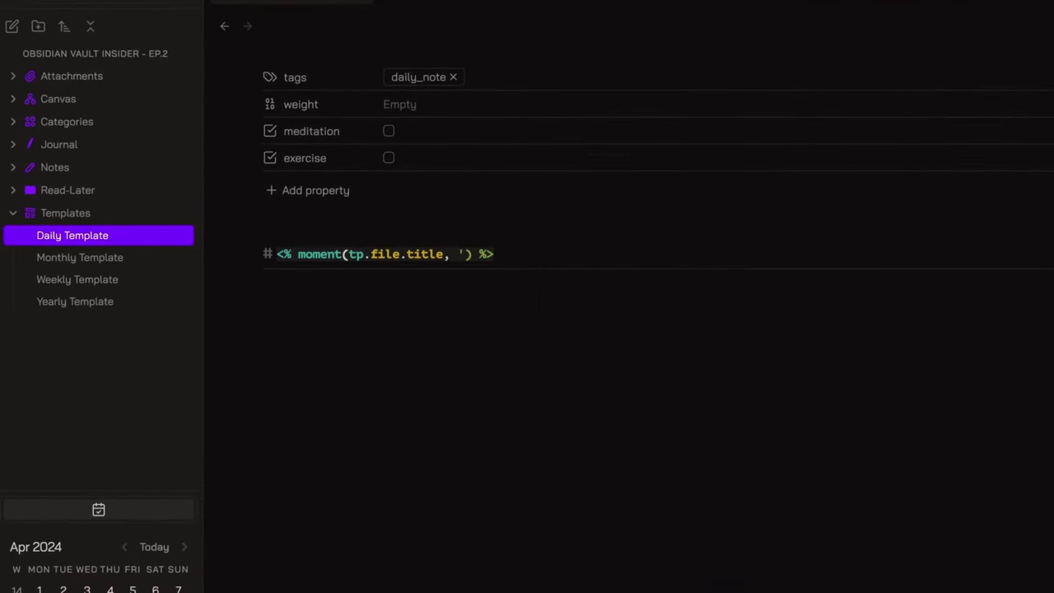
type("YYYY-MM-DD').format(\"dddd, ")
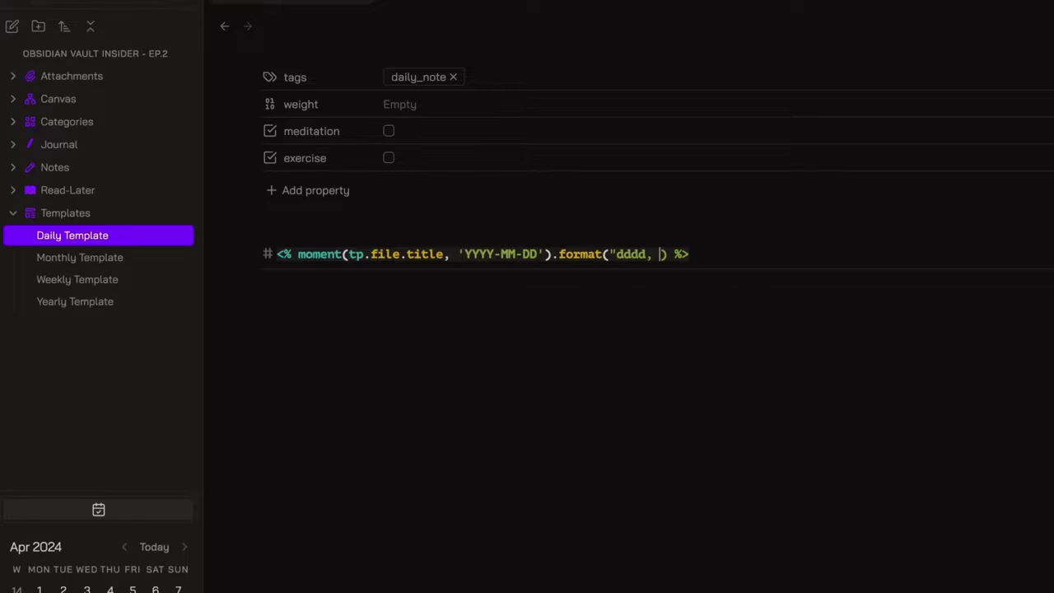
type("DD MMMM YYYY\"")
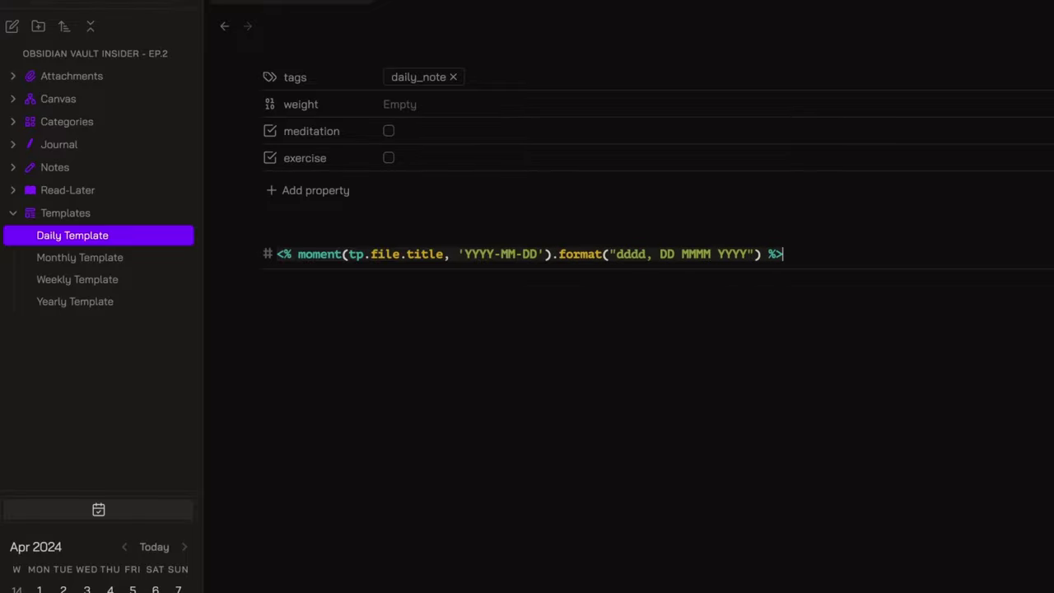
key("Return")
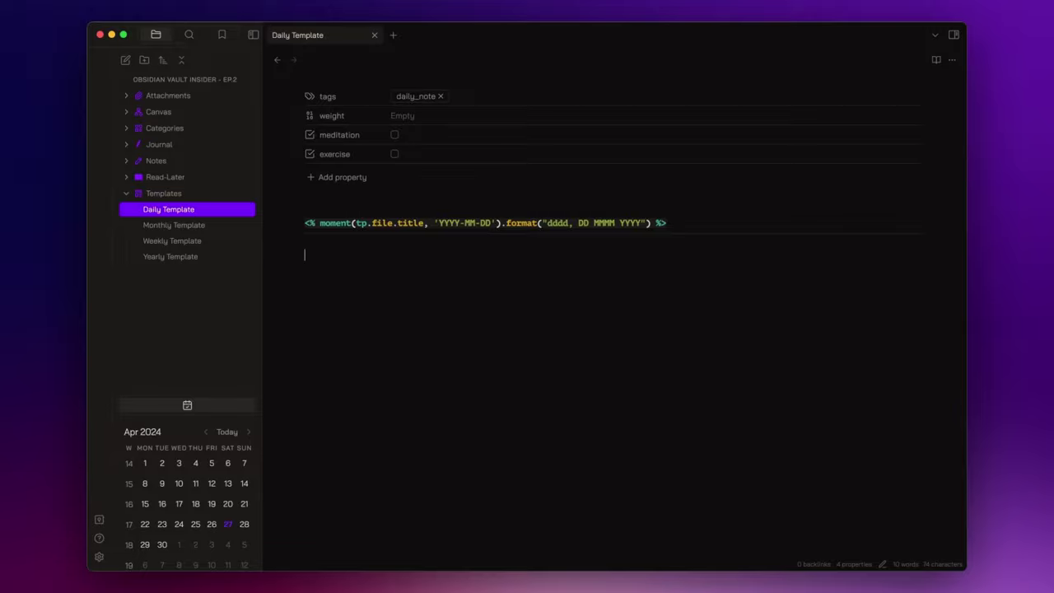
Below the heading, insert a left arrow and a "Journal/01 - Daily" Templater link using subtract(1, 'd'), with formats 'YYYY-MM-DD' and 'dddd, DD MMMM YYYY'
key("ctrl+super+space")
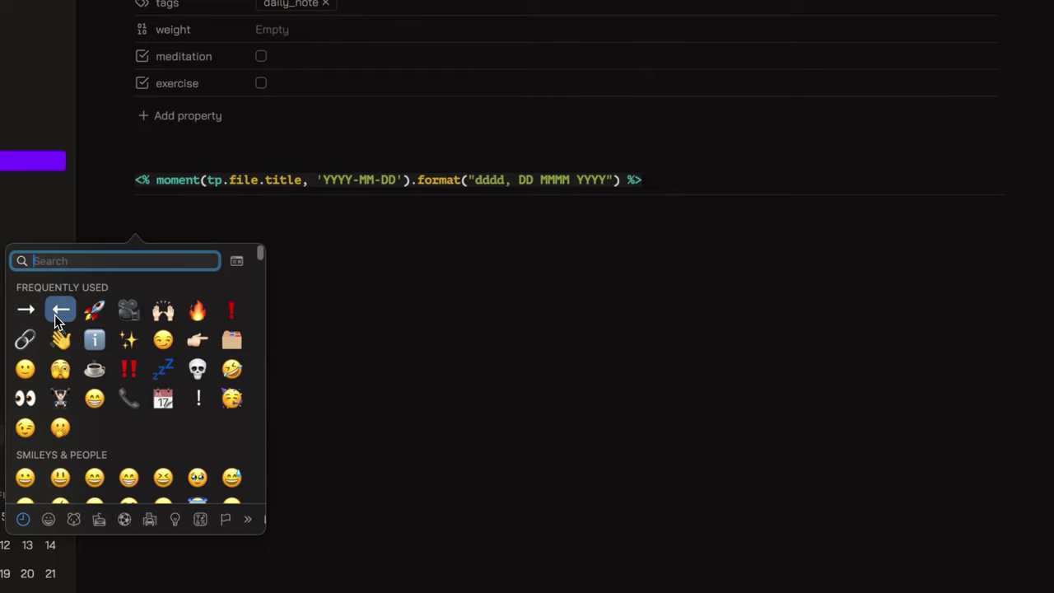
left_click(57, 316)
type("[[Journal/01 - Daily/<% fileDate = moment(tp.file.title, 'YYY")
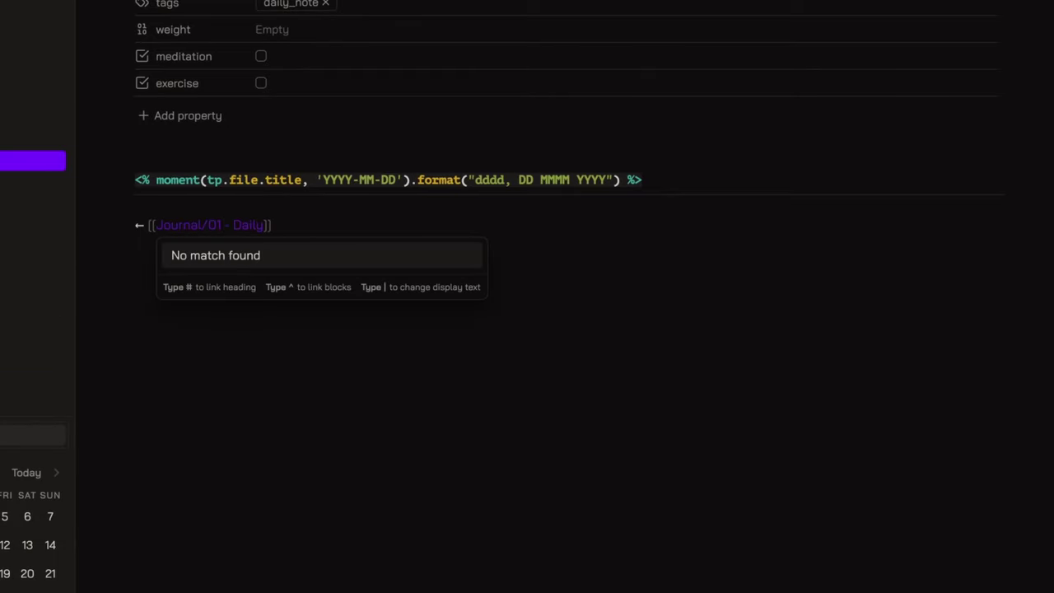
type("Y-MM-DD').subtract(1, 'd').format('YYYY-MM-DD'")
key("End")
type("<% fileDate = moment(tp.file.title, 'YYYY-MM-DD').s")
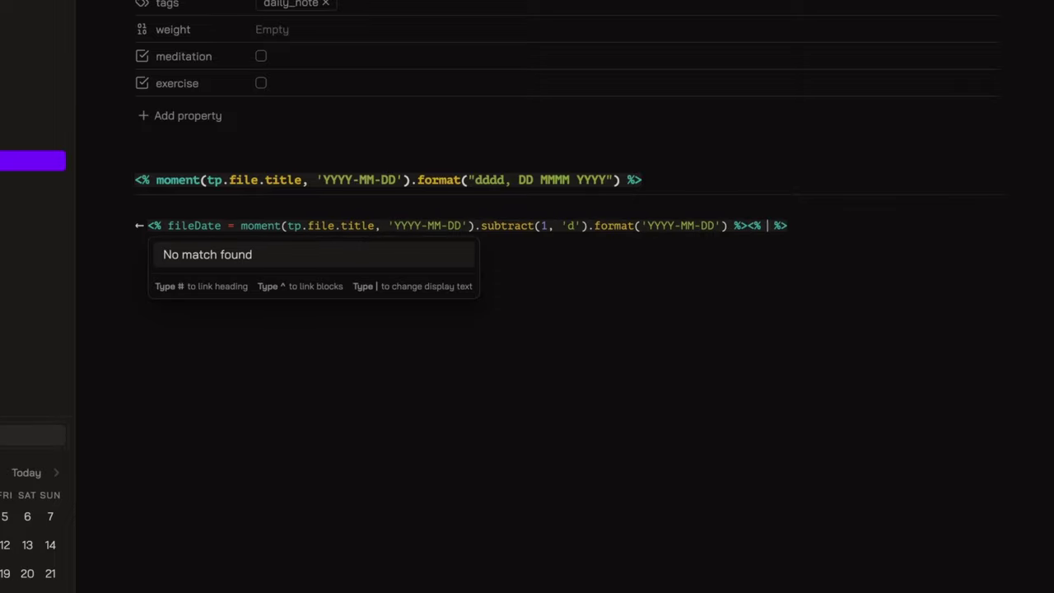
type("ubtract(1, 'd').format('dddd, DD MMMM YYYY')")
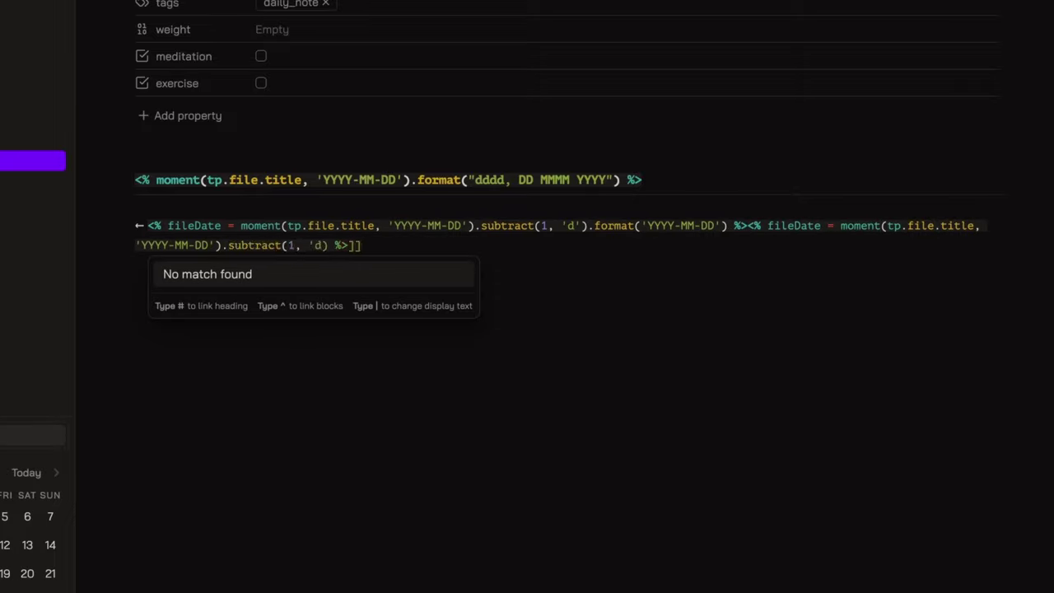
After a vertical-bar separator, add a weekly note link combining moment(tp.file.title, 'YYYY-MM-DD').format("YYYY"), "-W" and moment(tp.file.title, "YYYY-MM-DD").add(-1, 'days').week()
key("End")
type("[[<% moment(tp.file.title, 'YYYY-MM-DD').format(\"YYYY\") %>")
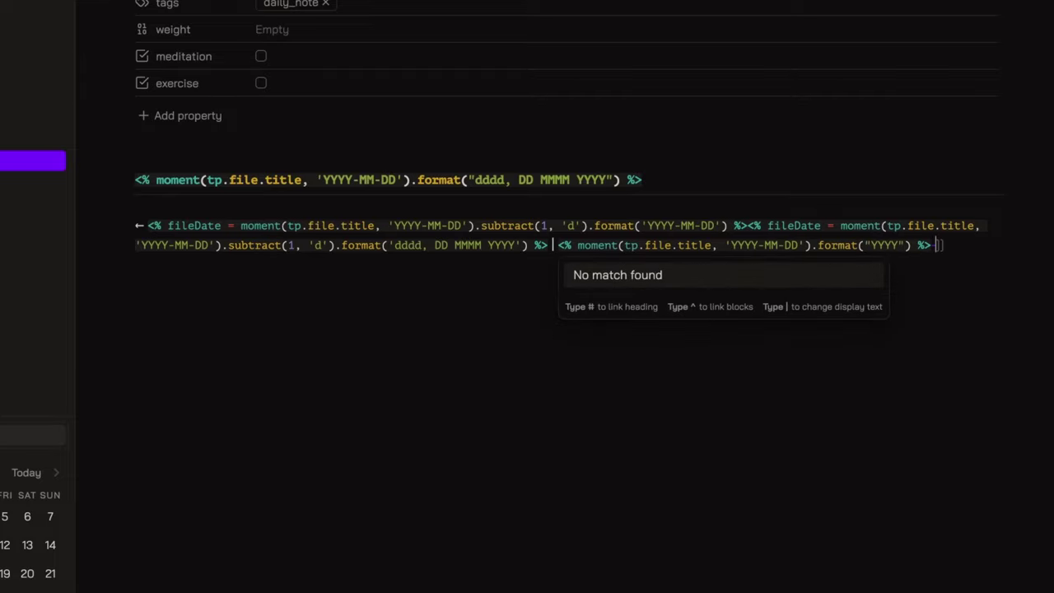
type("-W<% moment(tp.file.title, \"YYYY-MM-DD\") %>.add(-1, 'days').week() %>")
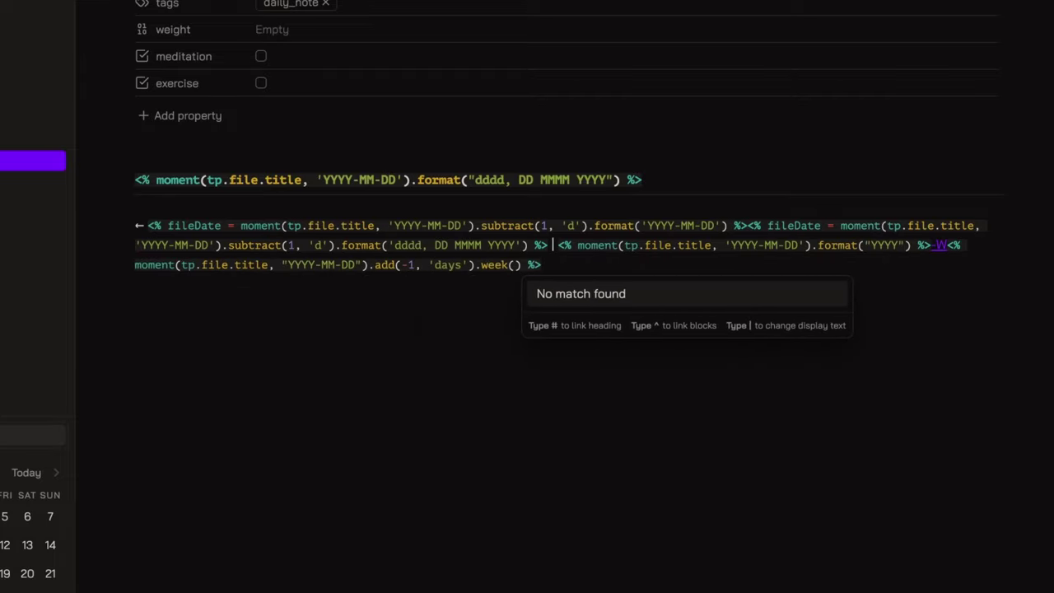
After another separator, add a "Journal/01 - Daily" Templater link using add(1, 'd'), with formats 'YYYY-MM-DD' and 'dddd, DD MMMM YYYY', followed by a right arrow
key("End")
type("Journal/01 - Daily/<% fileDate = moment(tp.")
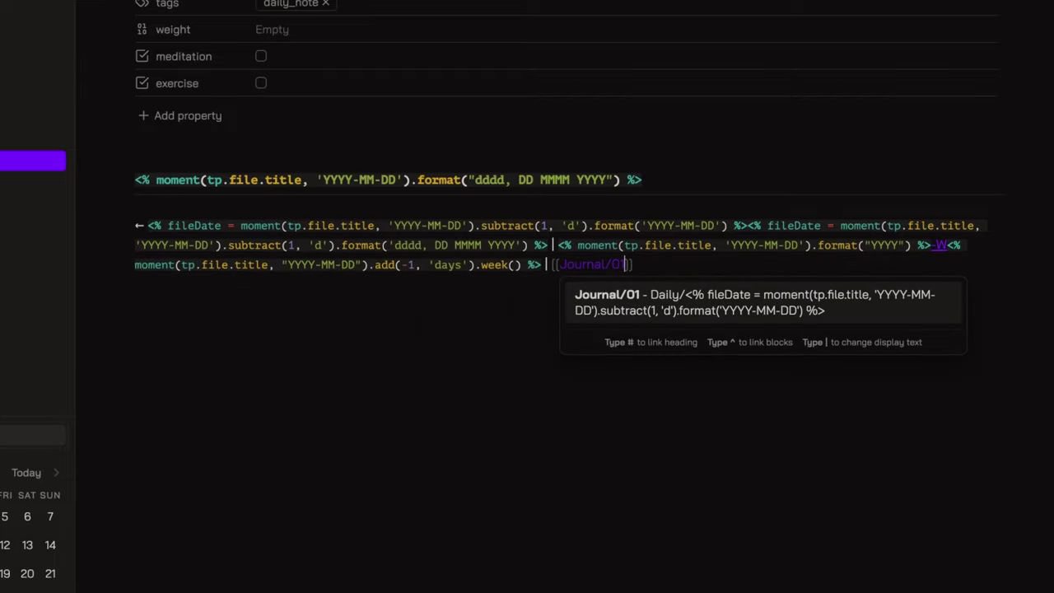
type("file.title, 'YYYY-MM-DD').add(1, 'd').format('YYYY-MM-DD') %>")
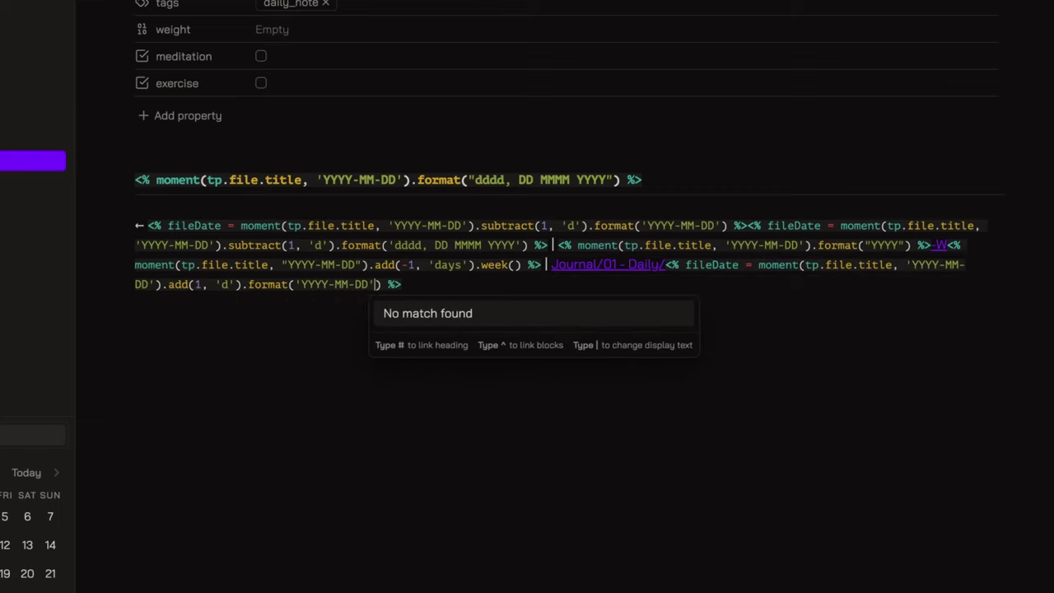
key("End")
type("<% fileDate = moment(tp.file.title, 'YYYY-MM-DD').add(1, 'd').format('dddd, DD MMMM")
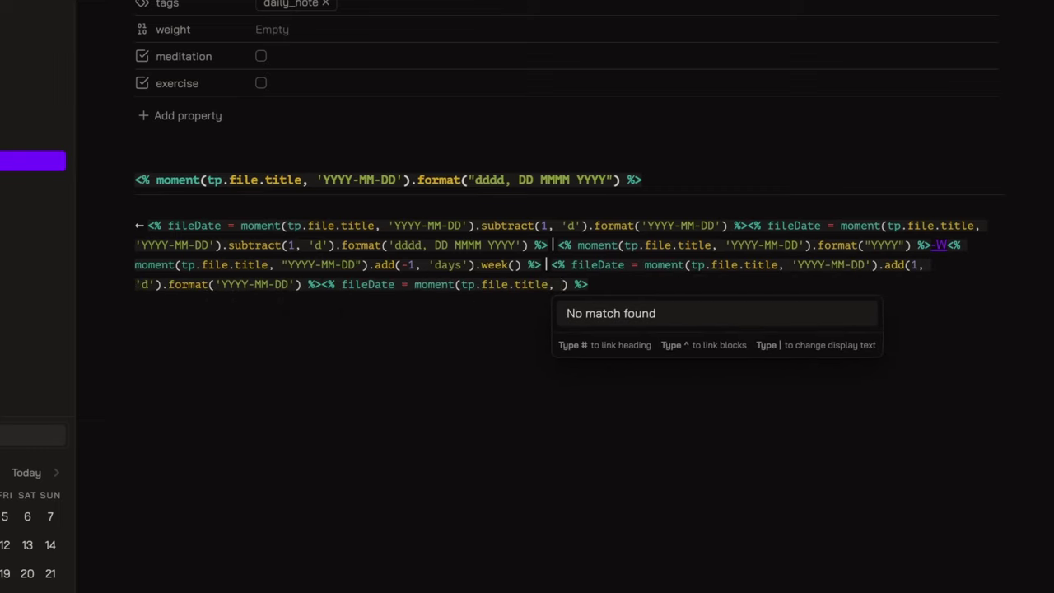
type(" YYYY')")
key("End")
key("ctrl+super+space")
key("Right")
key("Return")
key("Return")
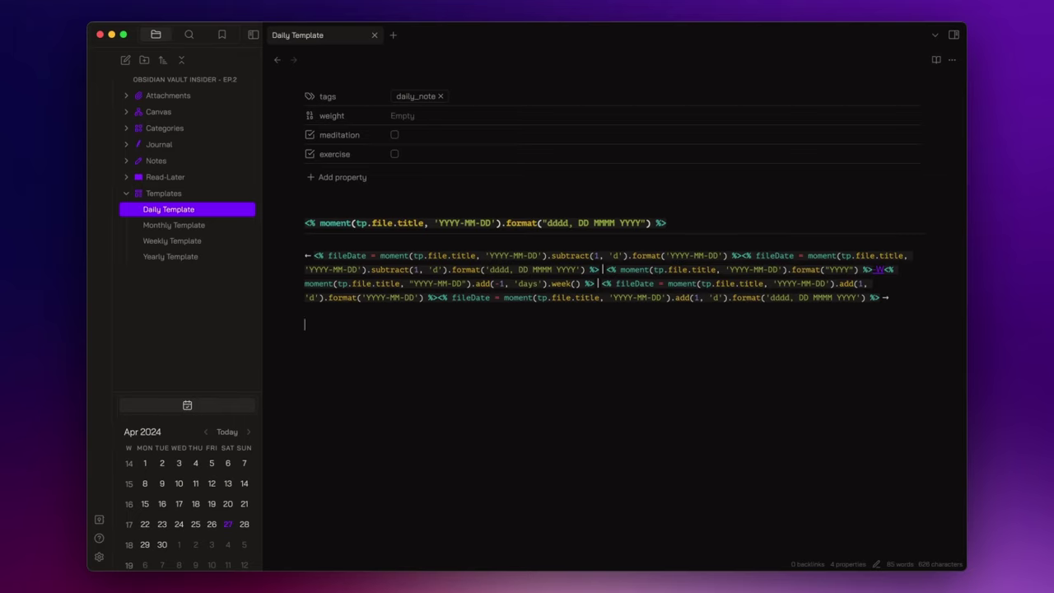
Insert a callout below the date links with the type "time" and the title "On this day..."
key("super+p")
type("call")
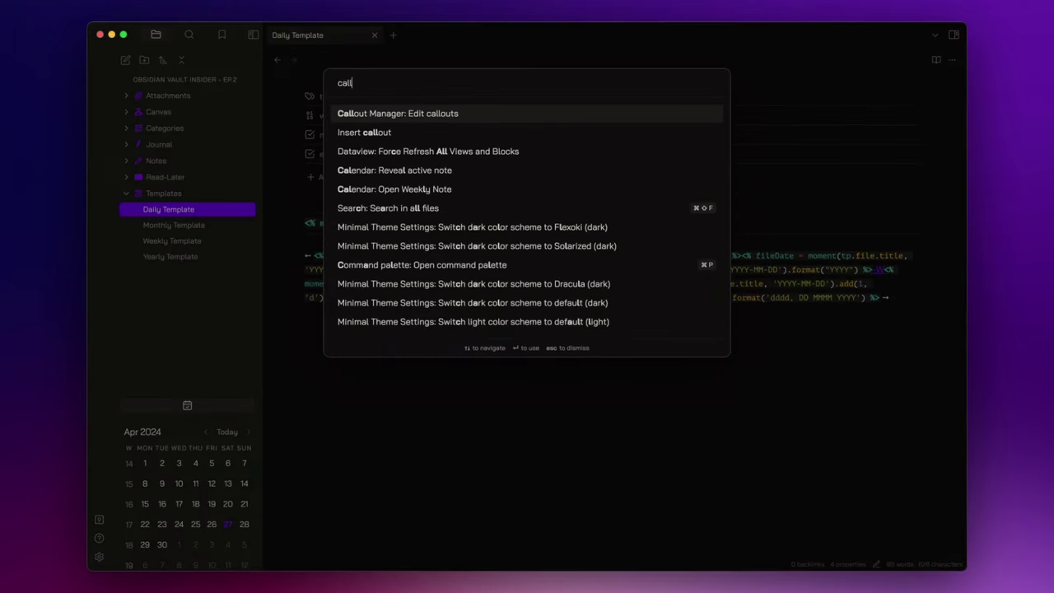
key("Down")
key("Return")
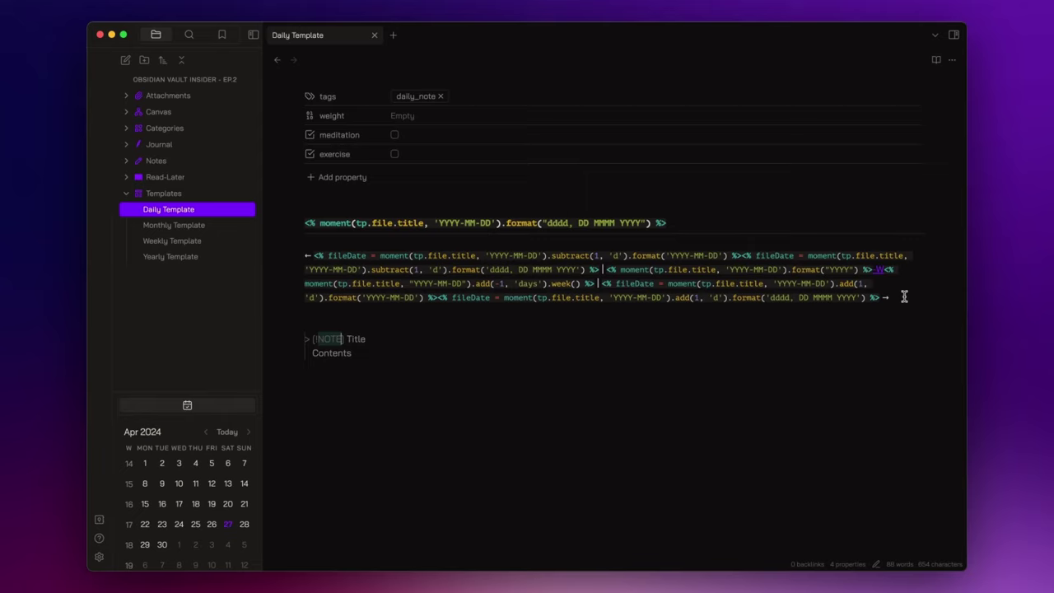
type("time")
key("Delete")
key("Delete")
type("On this day")
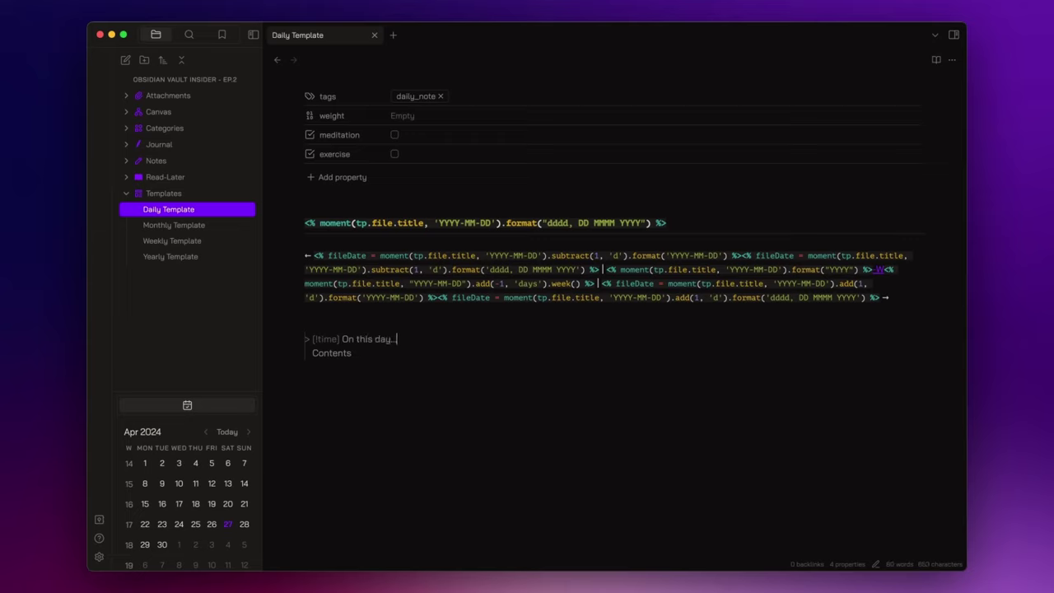
Make the "On this day..." callout collapsed by default with a minus sign and delete its "Contents" placeholder
left_click(340, 339)
type("-")
double_click(343, 353)
key("BackSpace")
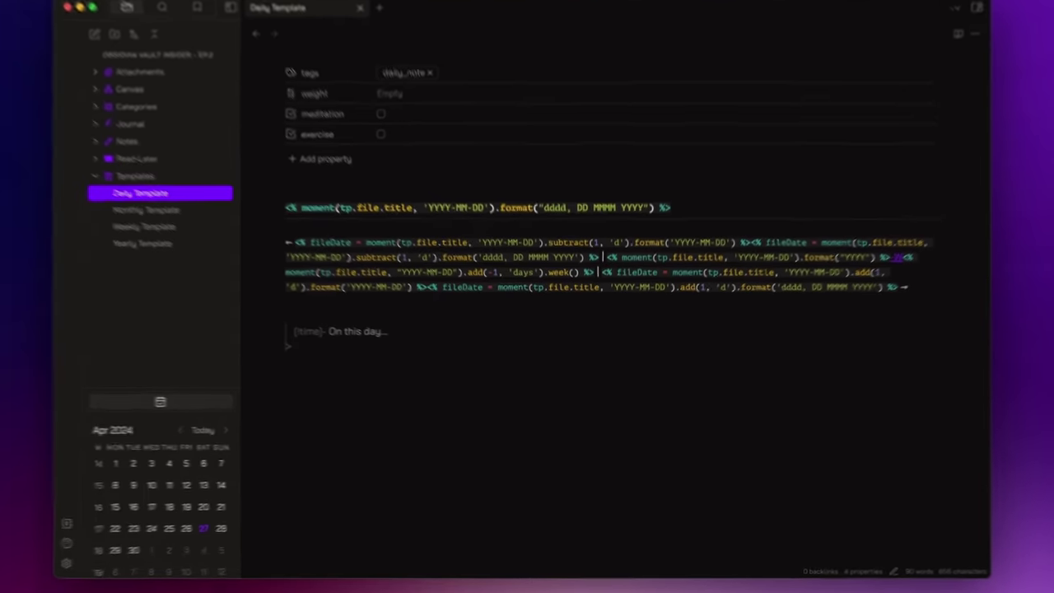
Start a Dataview code block inside the callout with a list query from "Journal/01 - Daily"
type("```dataview")
key("Return")
type("list")
key("Return")
type("from \"Journal/01 - Daily\"")
key("Return")
Filter the query where file.day.month = date(today).month and file.day.day = date(today).day and file.day.year != date(today).year
type("where")
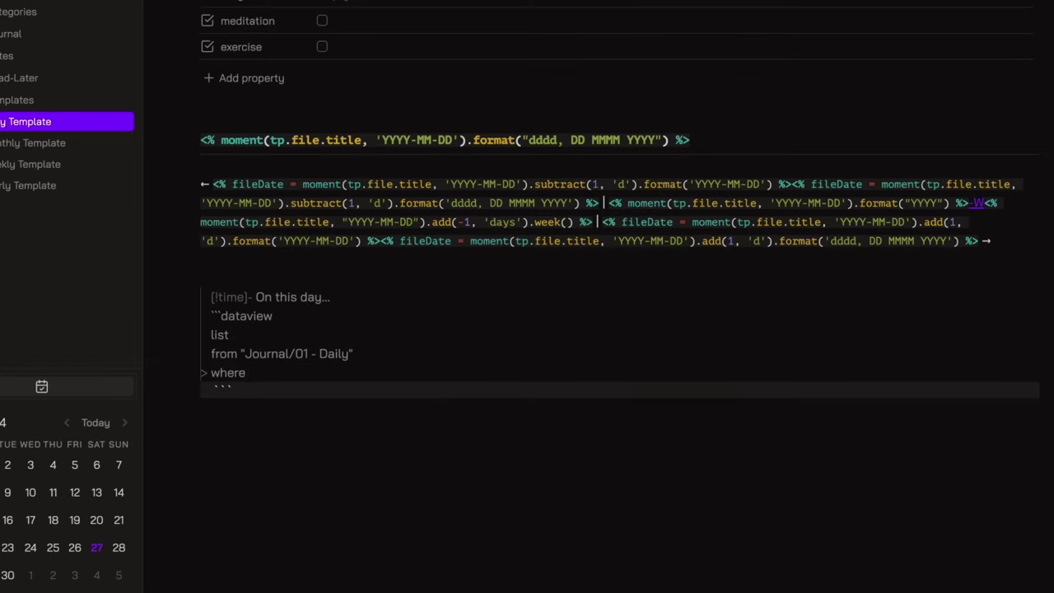
type(" file.day.month = date(today).month = date(to")
key("Return")
key("Tab")
type("and file.day.day = date(today).day")
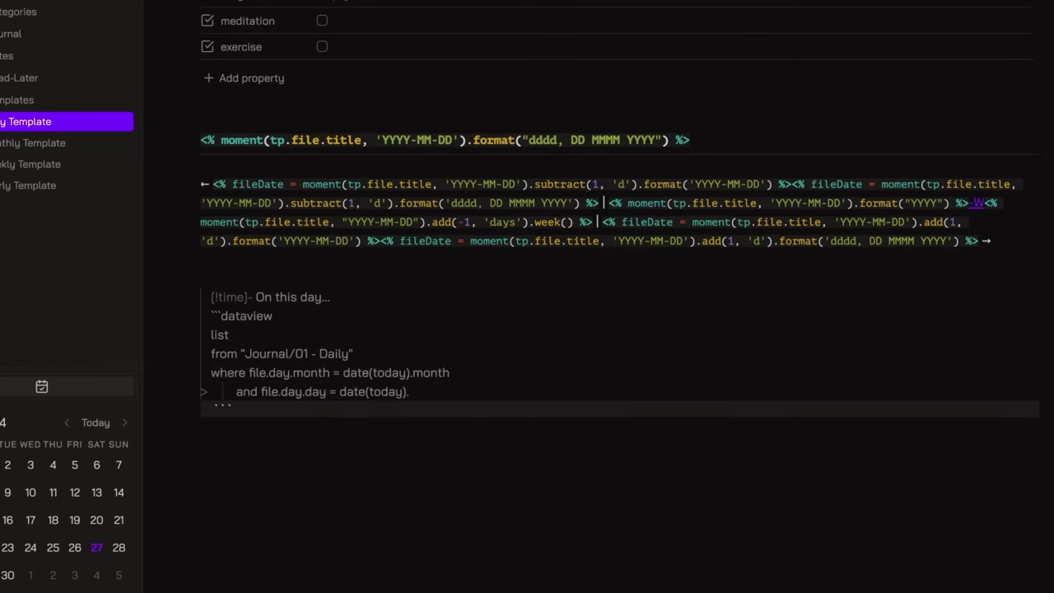
key("Return")
key("Tab")
type("and file.day.year != date(today).year")
Finish the Dataview query with "sort file.day desc" and remove the stray code block below the callout
key("Return")
key("shift+Tab")
type("sort file.day desc")
key("Down")
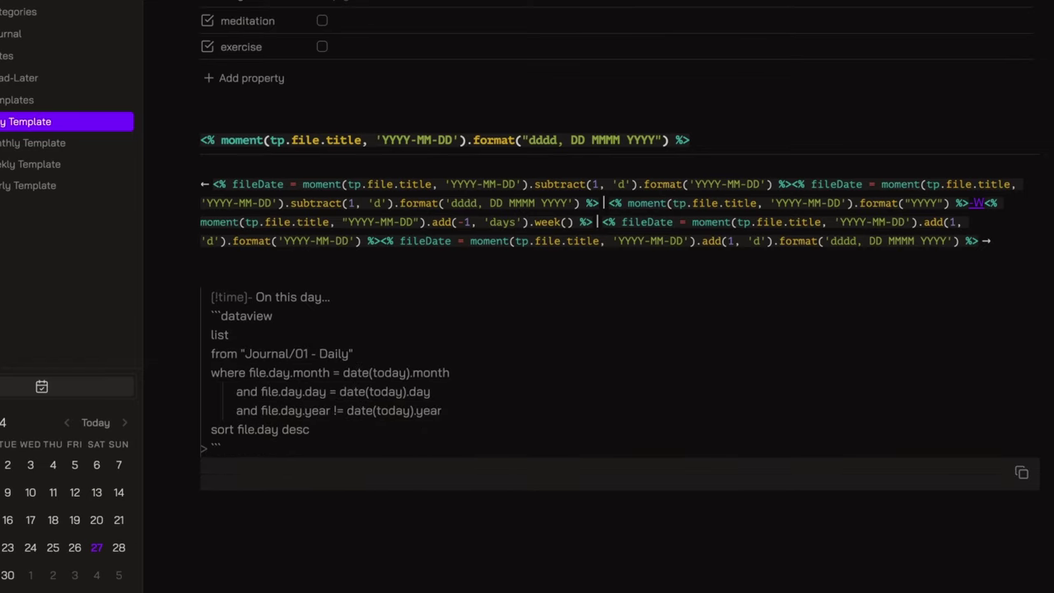
key("Return")
key("Return")
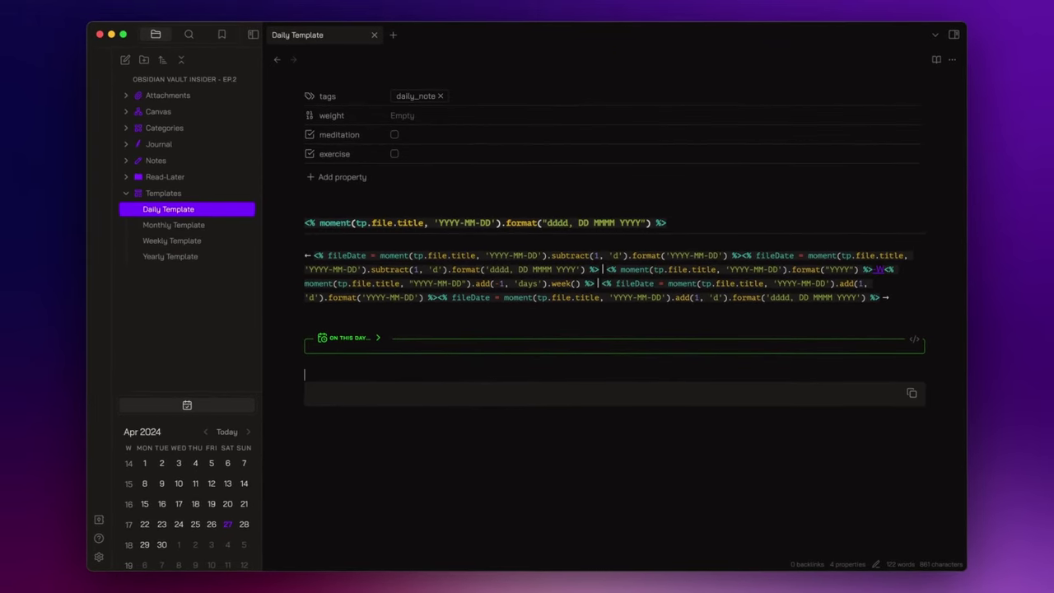
key("ctrl+z")
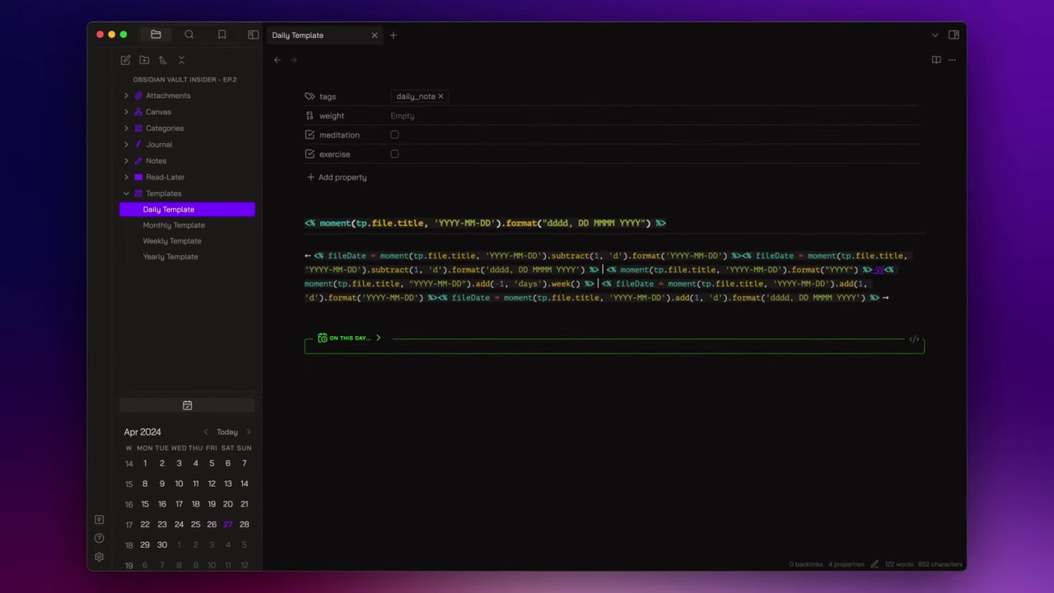
Add the level-two headings "Daily Log" and "Notes" below the "On this day..." callout
left_click(379, 338)
left_click(379, 338)
type("## Daily Log")
key("Return")
type("## Notes")
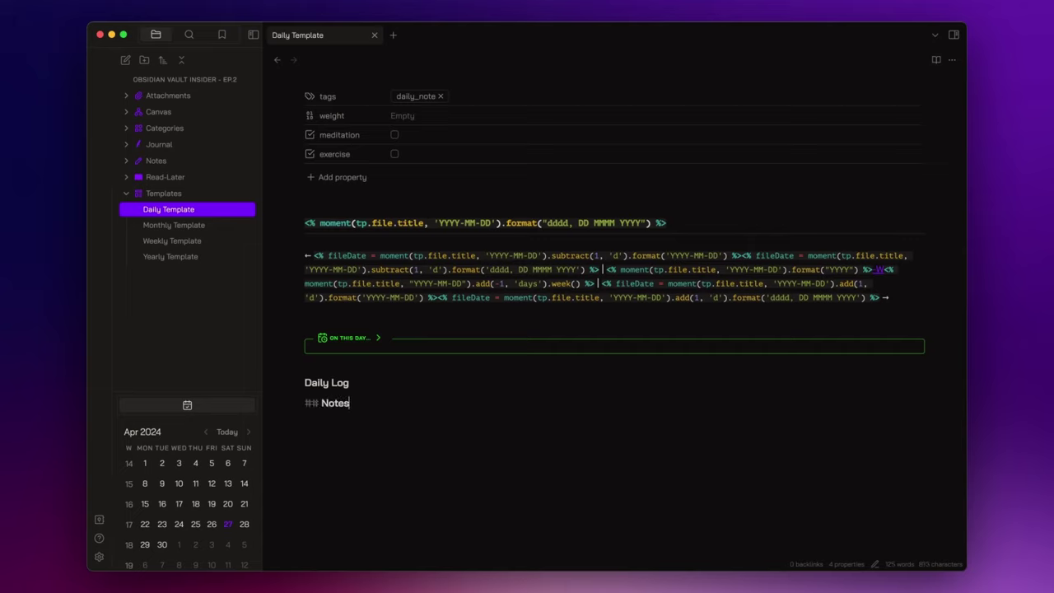
Insert the Templater cursor placeholder <% tp.file.cursor() %> under the Notes heading
key("Return")
type("<%")
type("%>")
key("Left")
key("Left")
key("Left")
type("tp.file.")
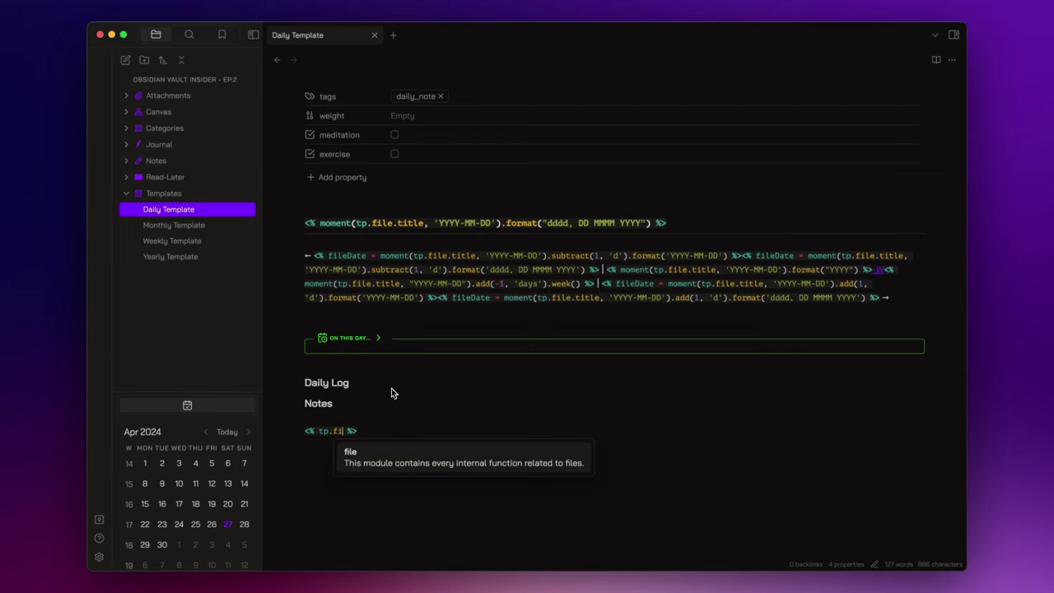
type("cursor")
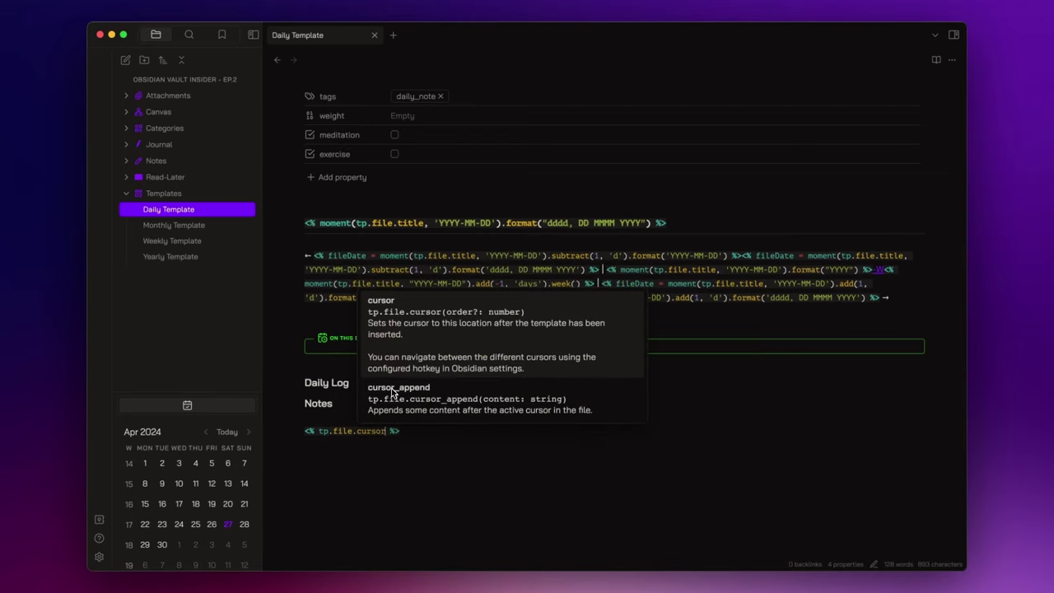
key("Return")
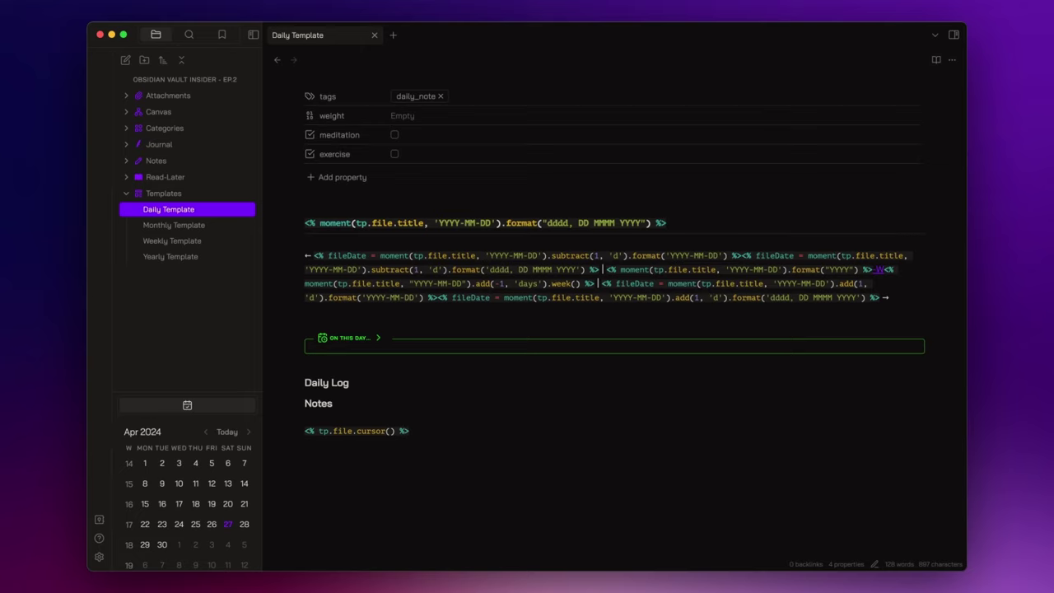
Add the level-three heading "How am I feeling today?" below the cursor placeholder, followed by blank lines
key("Return")
type("### How am I feeling")
type(" today?")
key("Return")
key("Return")
key("Return")
Add the level-three heading "What are my top priorities for the day?" with blank lines after it
type("###")
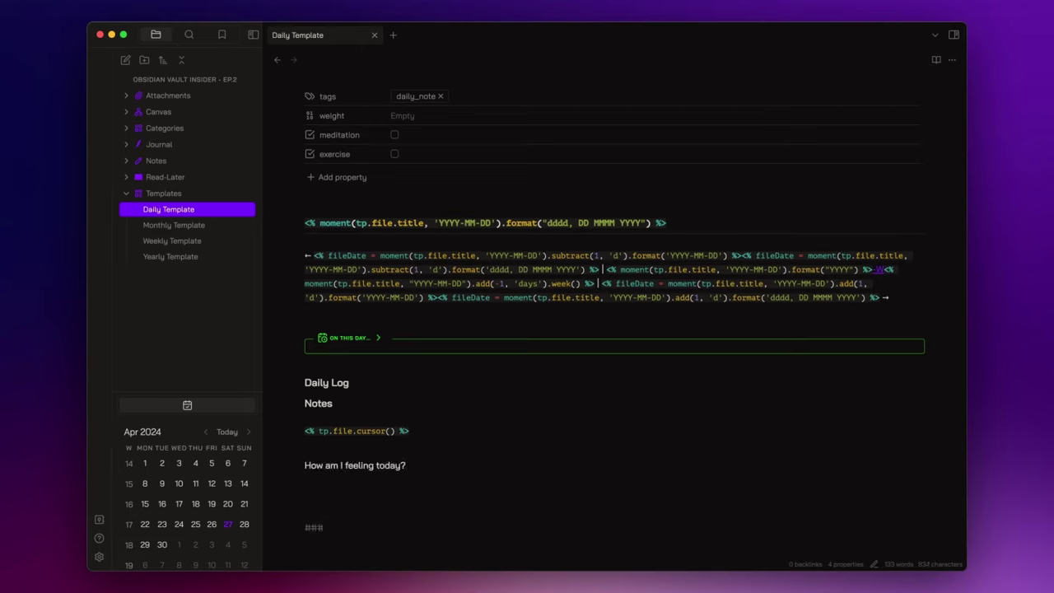
type(" What are my top priorities for the")
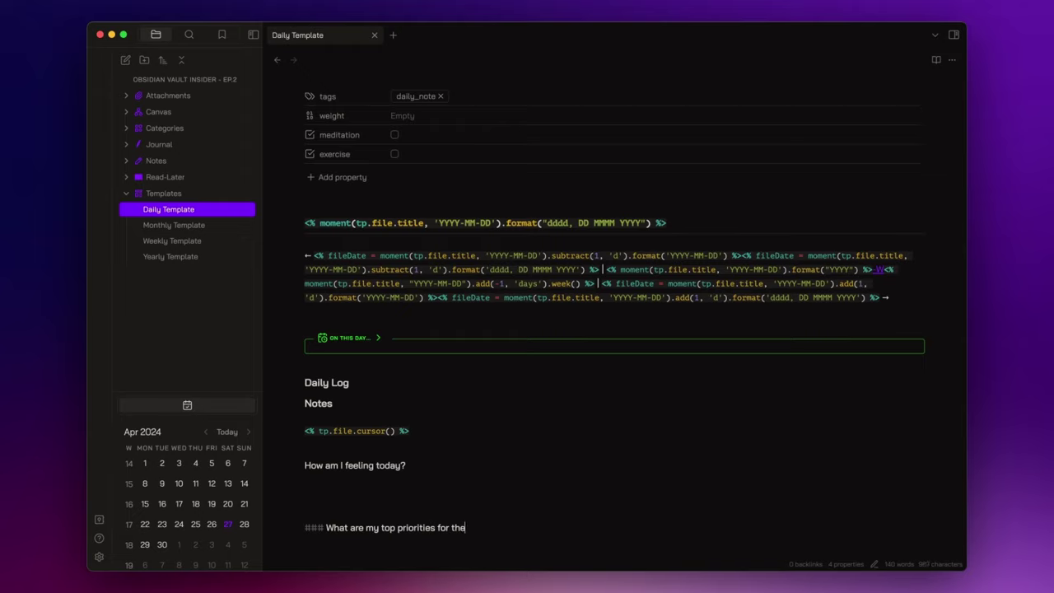
type(" day?")
key("Return")
key("Return")
key("Return")
Add the level-three heading "What challenges did I face today? How did I overcome them? What can I learn from these experiences?"
type("### What challenges did I face ")
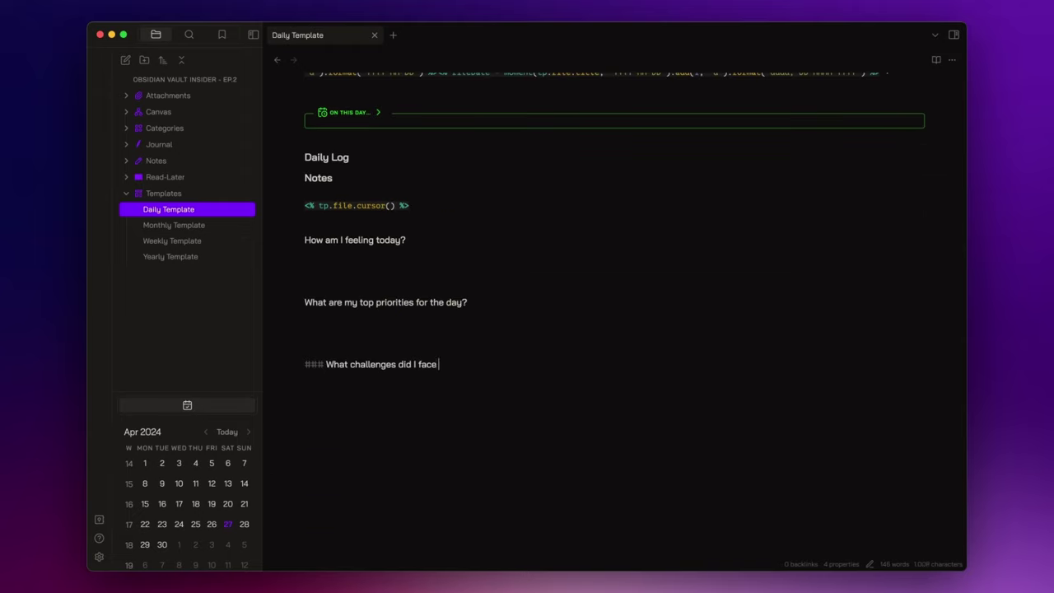
type("today? How did I overcome them?")
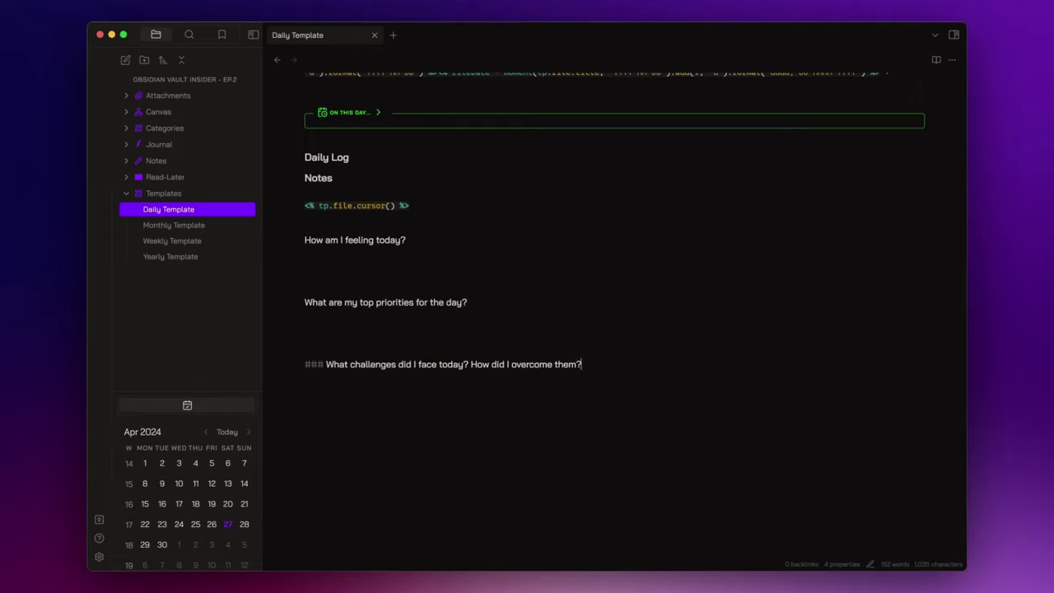
type(" What can I learn from these exper")
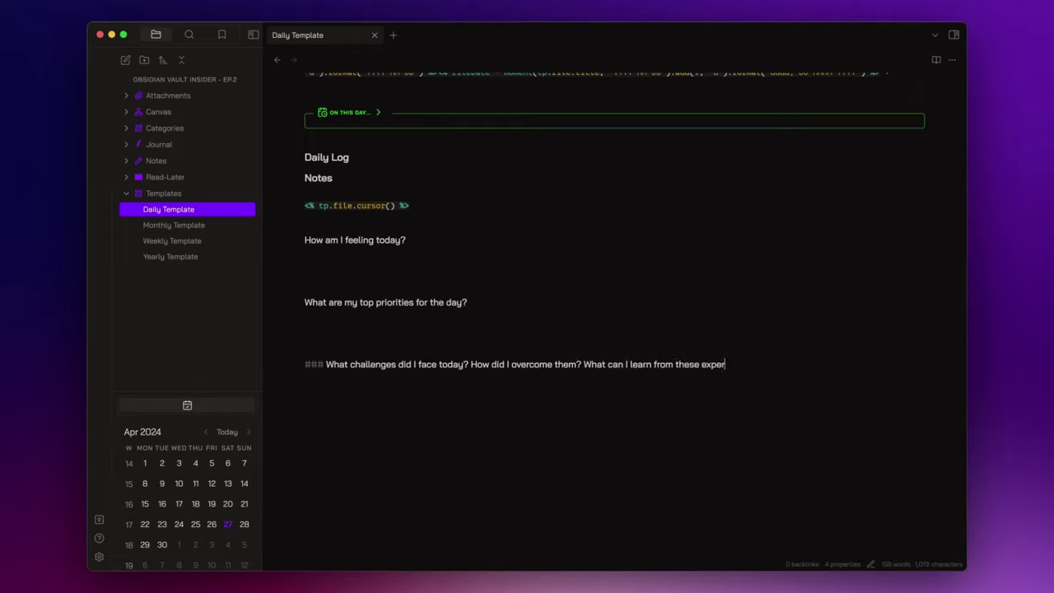
type("iences?")
key("Return")
key("Return")
key("Return")
Add the level-three heading "What could I have done differently today?" followed by blank lines
type("### What could I have done different")
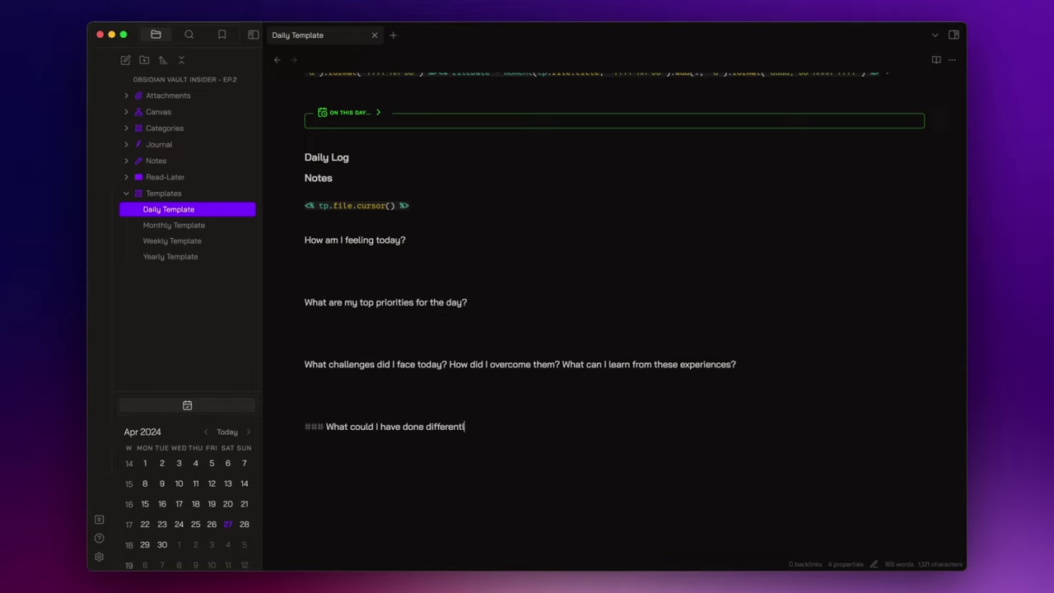
type("ly today?")
key("Return")
key("Return")
key("Return")
End the Daily Template with the level-three heading "How can I make tomorrow even better?"
type("### How")
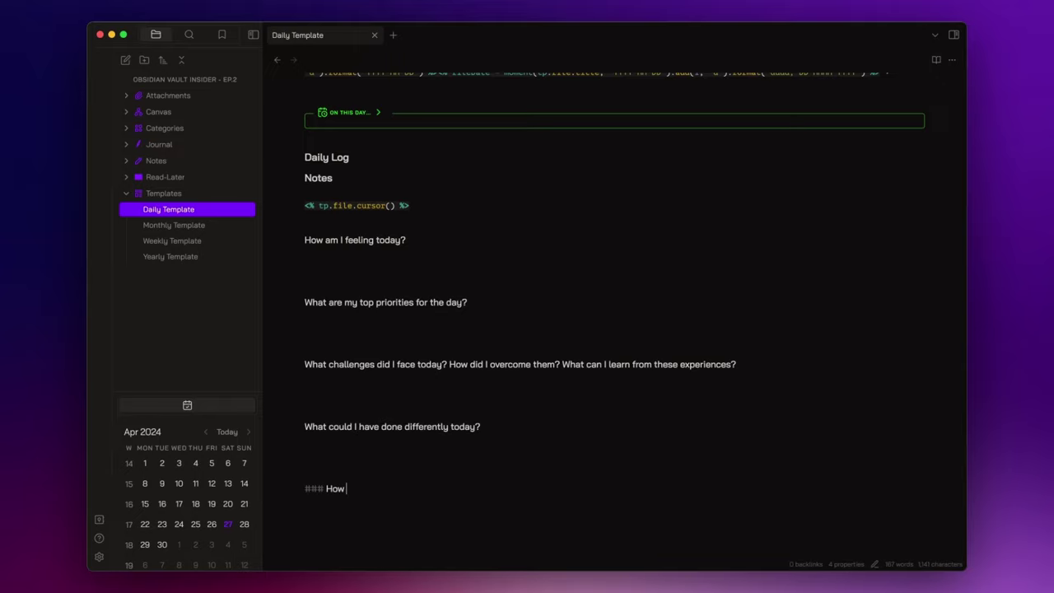
type(" can I make tomorrow ev")
scroll(614, 329, "down", 2)
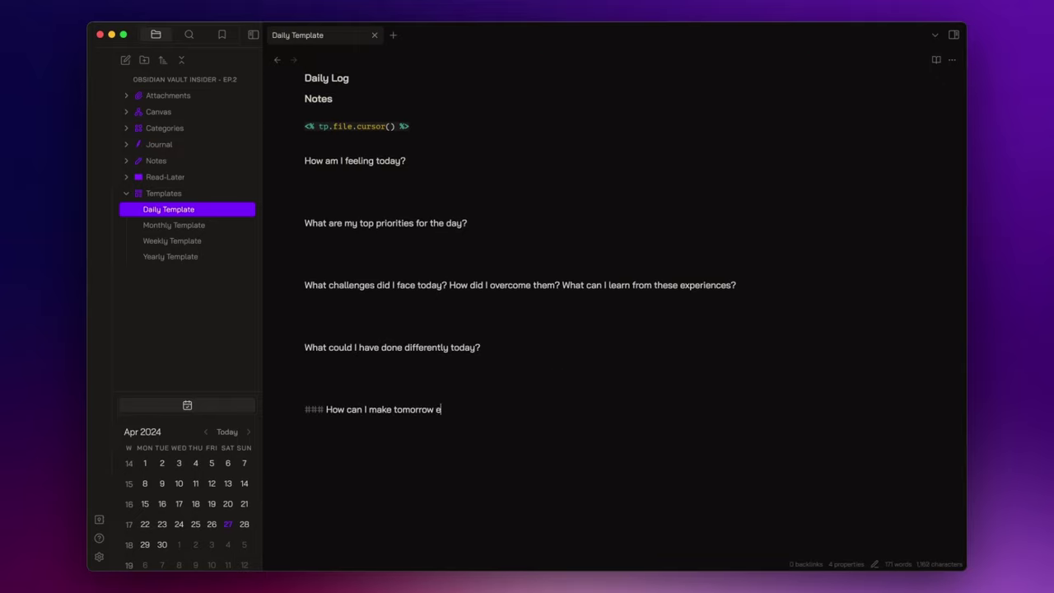
type("en better?")
key("Return")
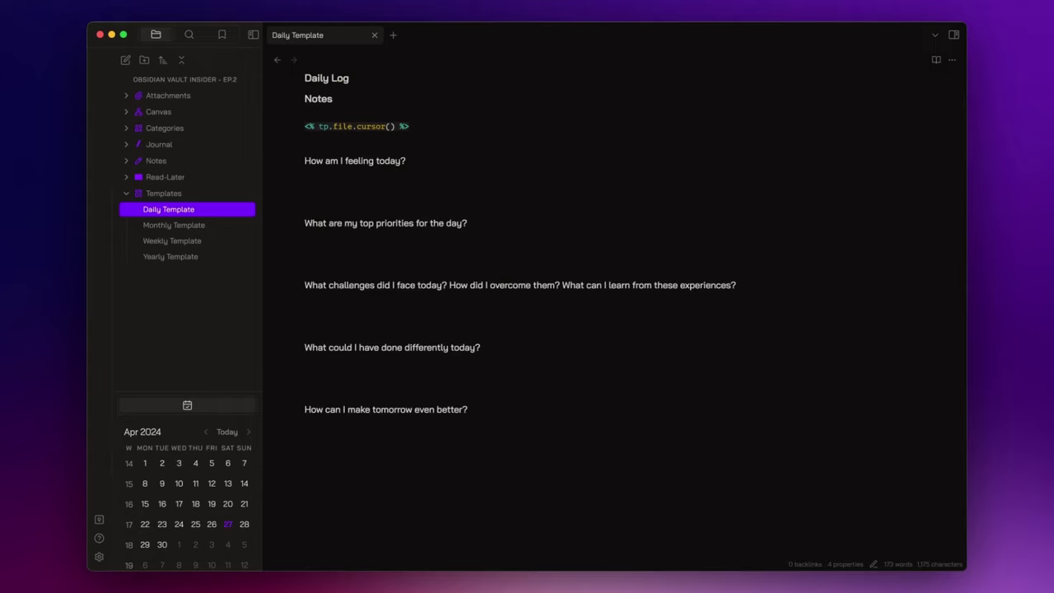
Open the Weekly Template and add a tags property with the value weekly_note
left_click(198, 241)
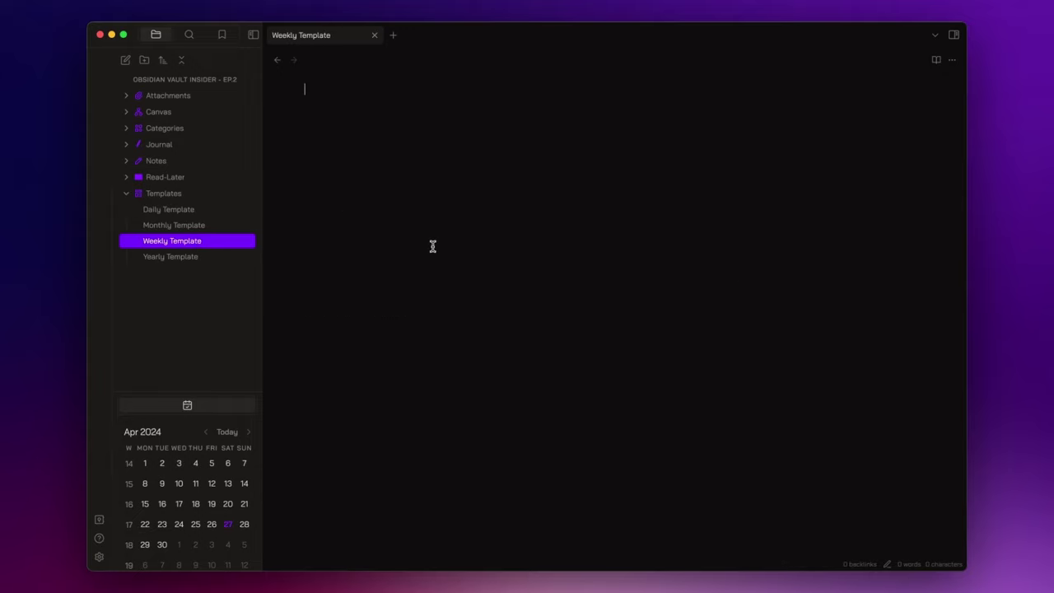
type("---")
key("Return")
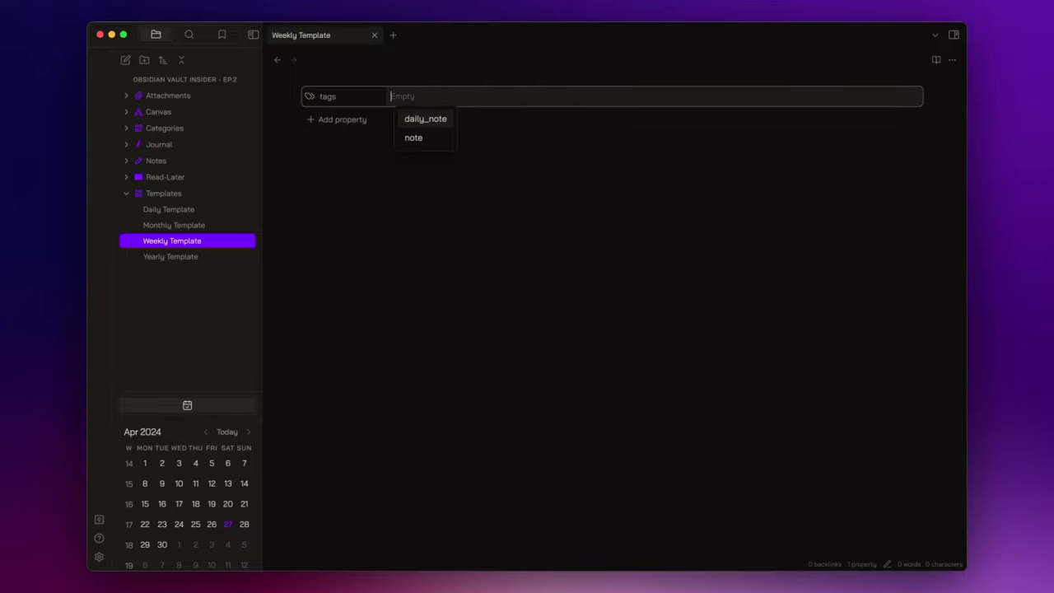
type("week")
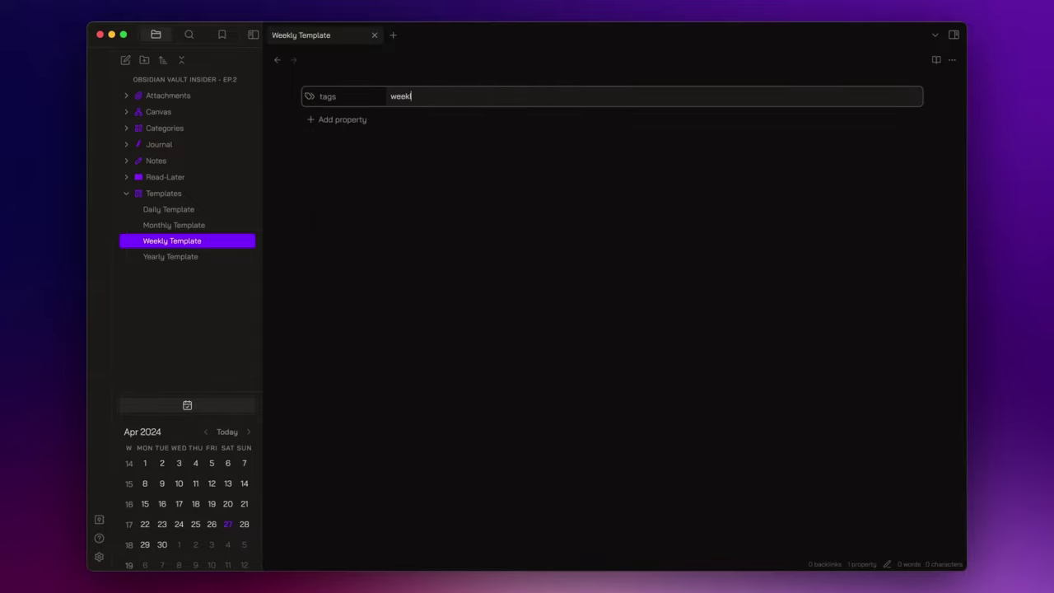
type("ly_note")
left_click(424, 313)
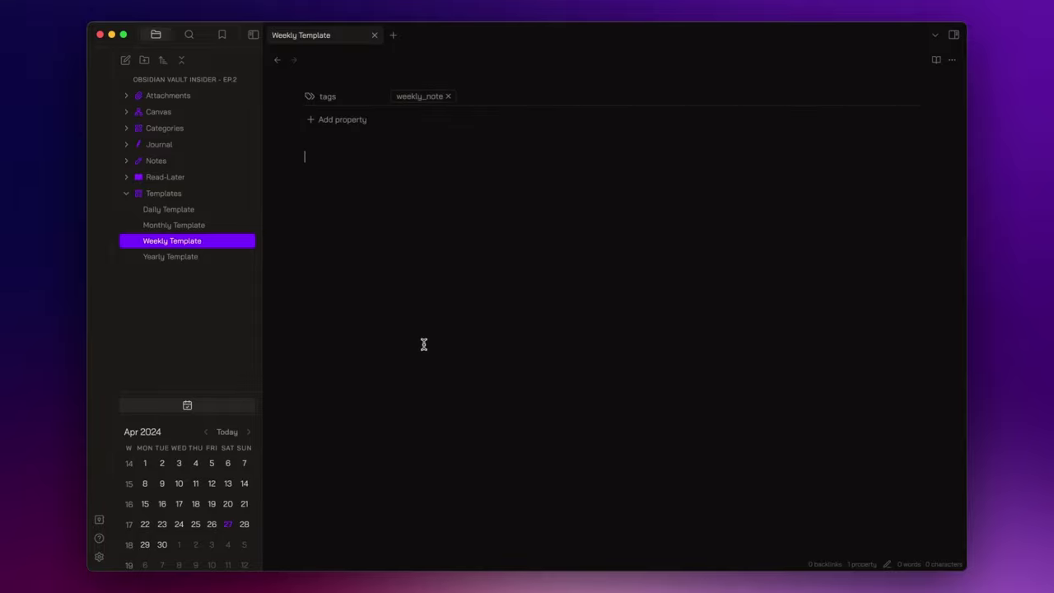
Add a level-one heading containing the Templater expression <% tp.file.tile %> below the Weekly Template's properties
type("# 2024-W17")
key("super+BackSpace")
type("# ")
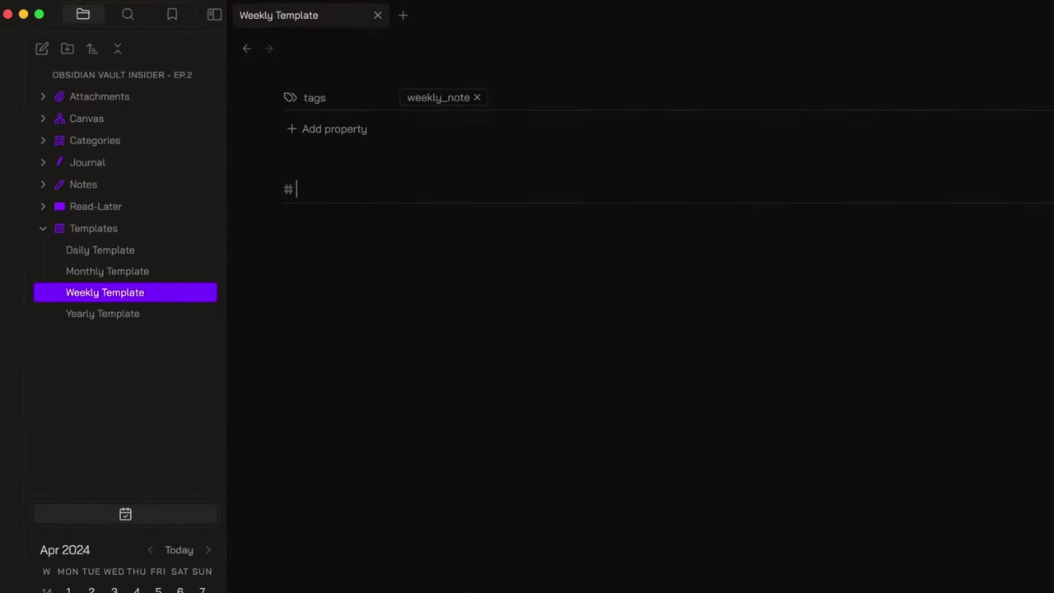
type("<% tp.f")
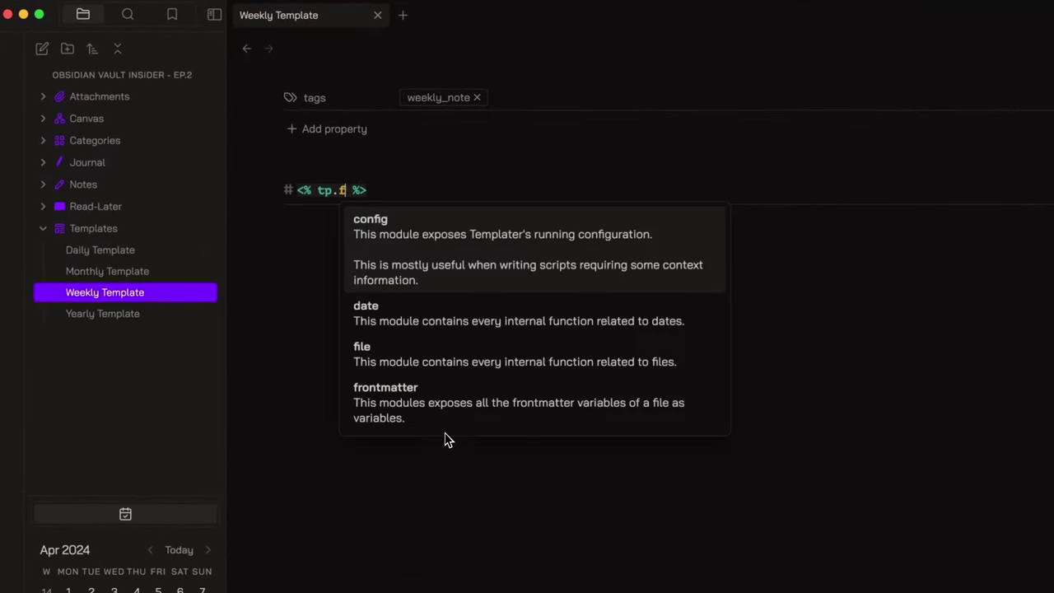
type("ile.tile")
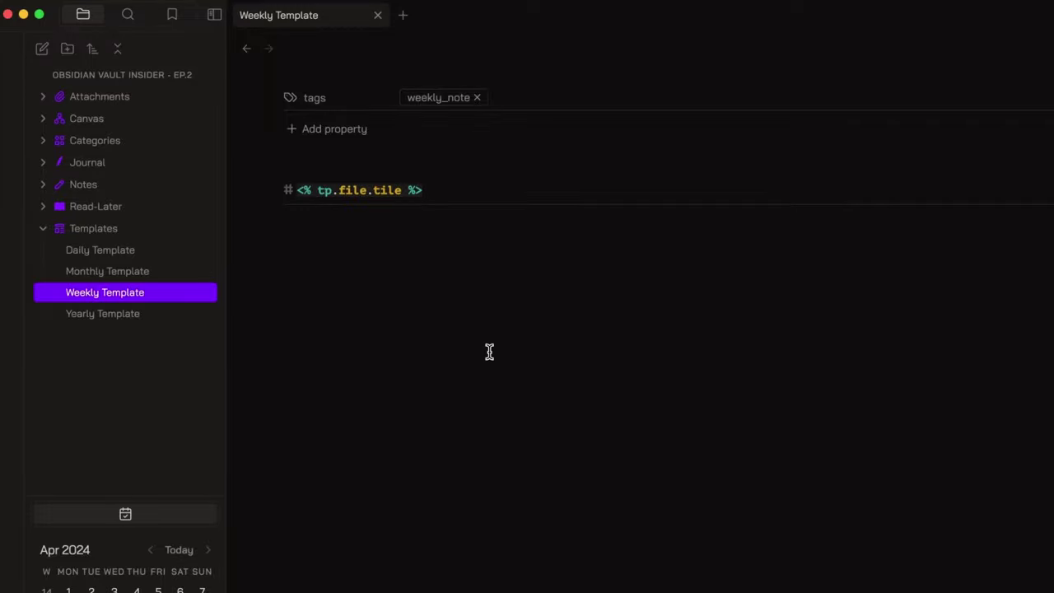
key("Return")
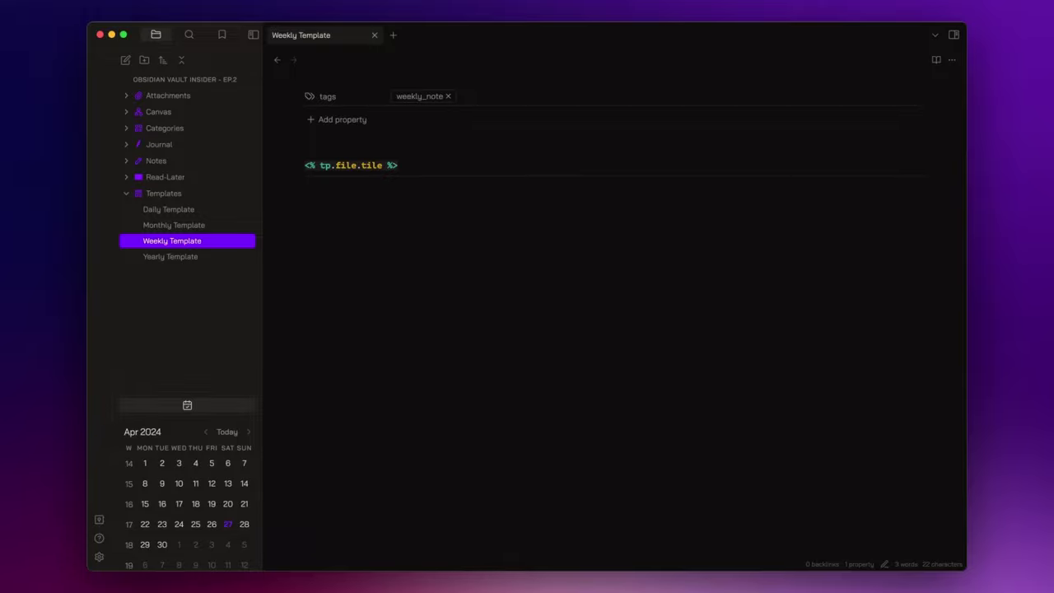
Below the heading, add a left arrow and a "Previous Week" link that subtracts 1 week from tp.file.title, using the format gggg-[W]ww
key("ctrl+super+space")
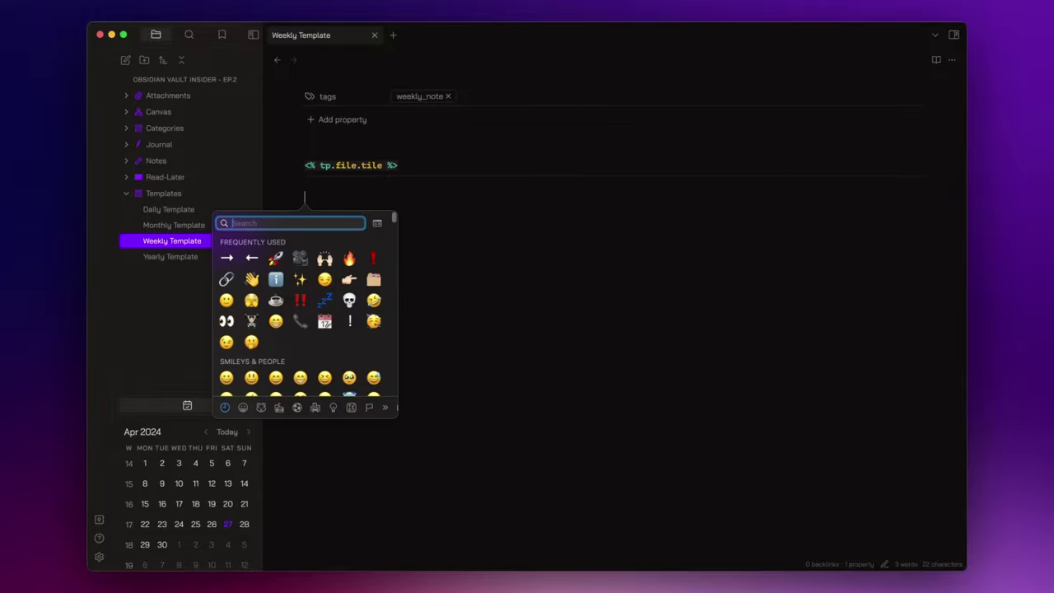
key("Escape")
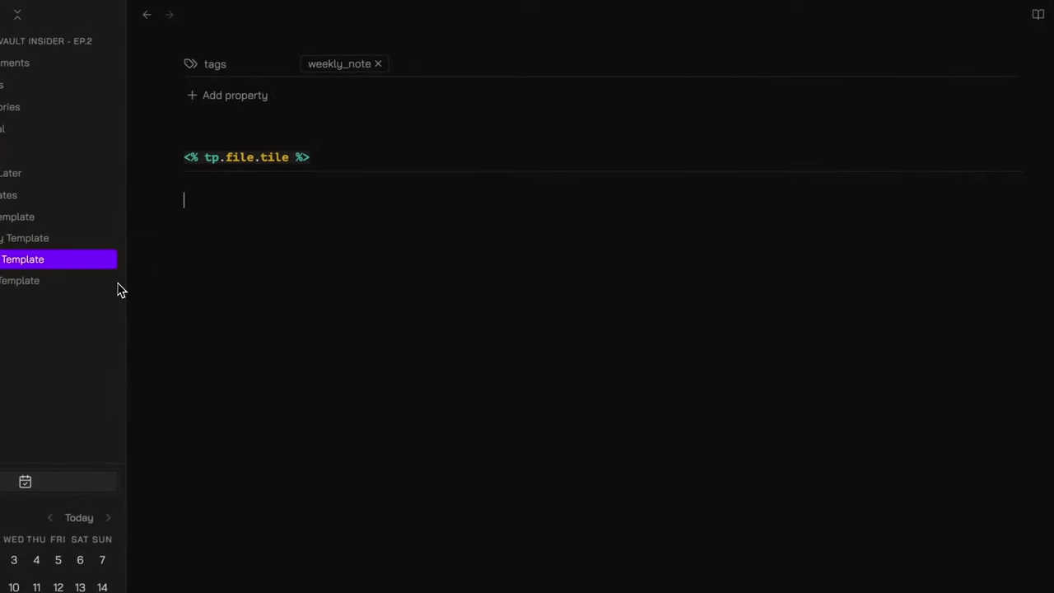
type("← [[<% fileDate = moment(tp.file.title, 'gggg-[W]ww) %>")
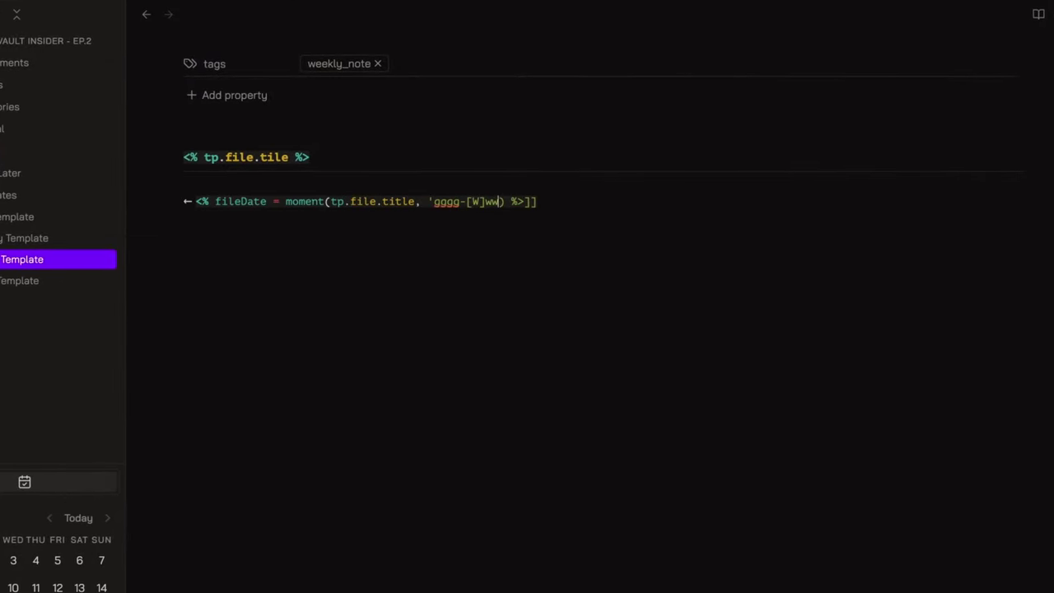
type("').subtract(1, 'weeks').format('gggg-[W]ww')")
key("Right")
key("Right")
key("Right")
type("|Previous Week")
key("Right")
key("Right")
After a vertical bar separator, add a "Next Week" link that adds 1 week in the format gggg-[W]ww, ending with a right arrow
type("| [[<% fileDate = moment(tp.file.title, 'gggg-[W")
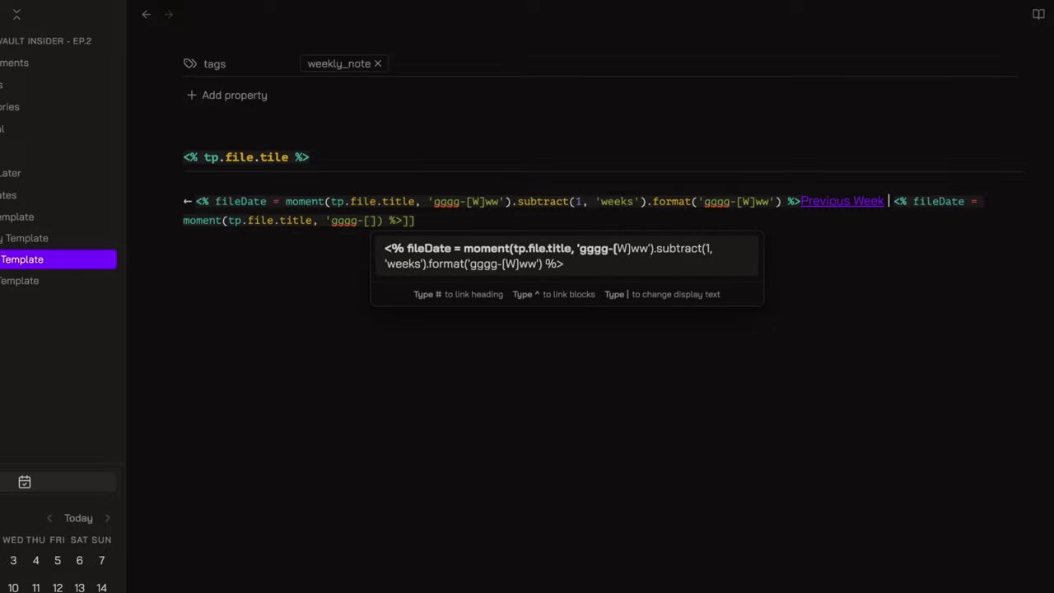
type("]ww').add(1, 'weeks').format('gggg-[W]ww')")
key("Right")
key("Right")
key("Right")
type("|Next Week")
key("Right")
key("Right")
type("→")
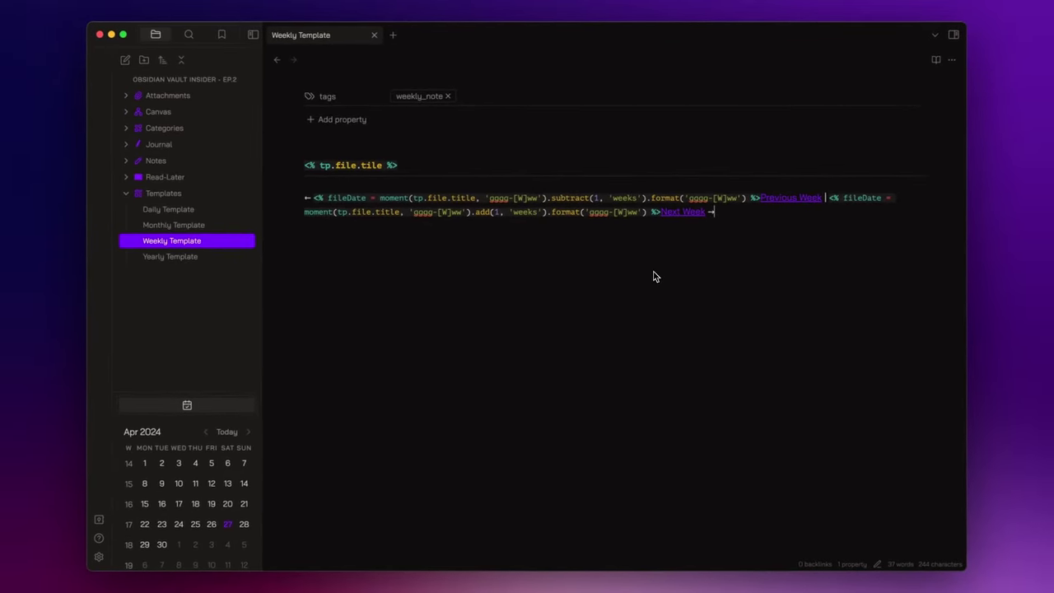
Insert a calendar callout titled "Days of the Week" below the week navigation links
key("Return")
key("Return")
key("super+p")
type("call")
key("Down")
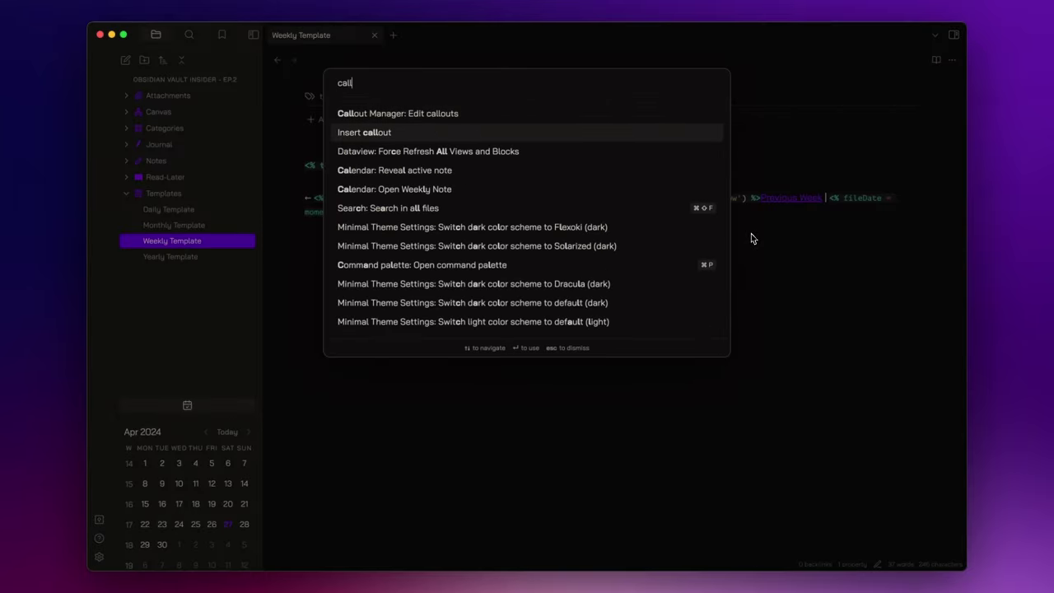
key("Return")
type("calendar] Title")
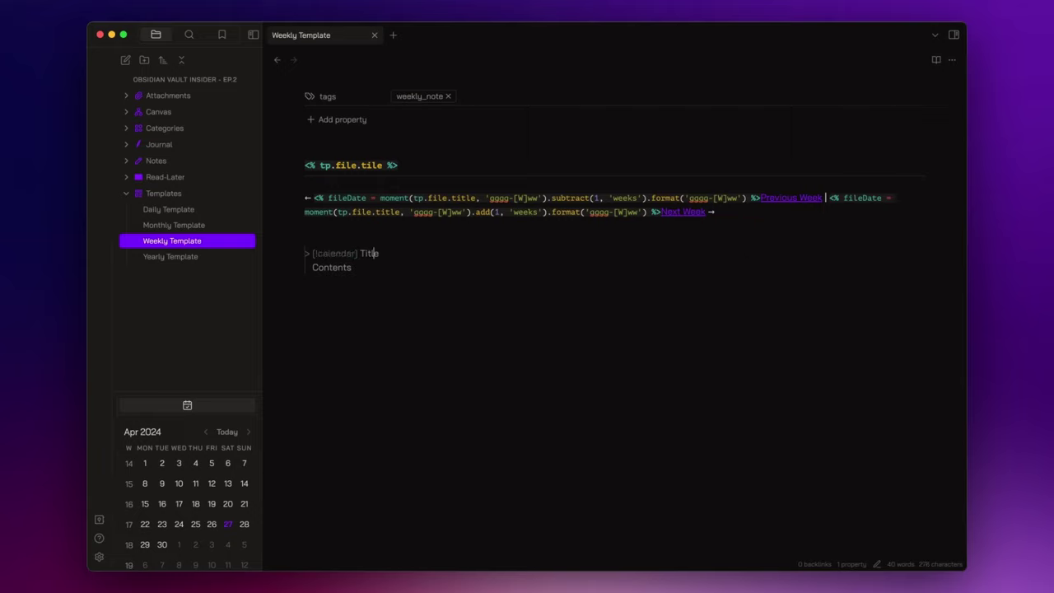
key("BackSpace")
key("BackSpace")
type("Days of the Week")
Replace the callout's placeholder contents with a Monday link using tp.date.now("YYYY-MM-DD", -6)
key("Down")
key("BackSpace")
key("BackSpace")
key("BackSpace")
key("BackSpace")
key("BackSpace")
key("BackSpace")
key("BackSpace")
key("BackSpace")
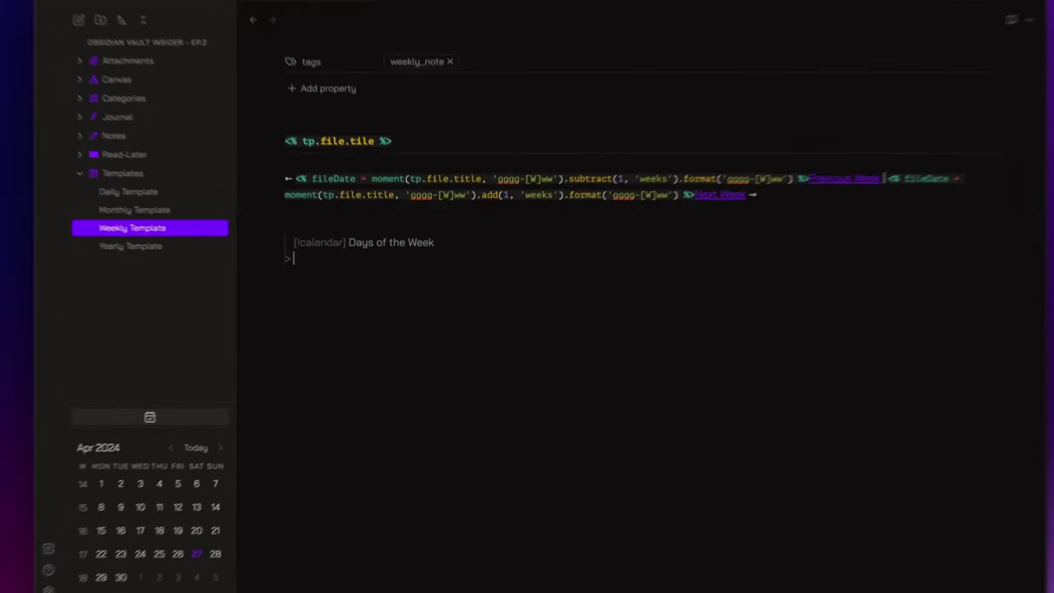
type("[[<% tp.date.now(\"YYYY-MM-DD\", -6) %>|Monday")
key("End")
key("Return")
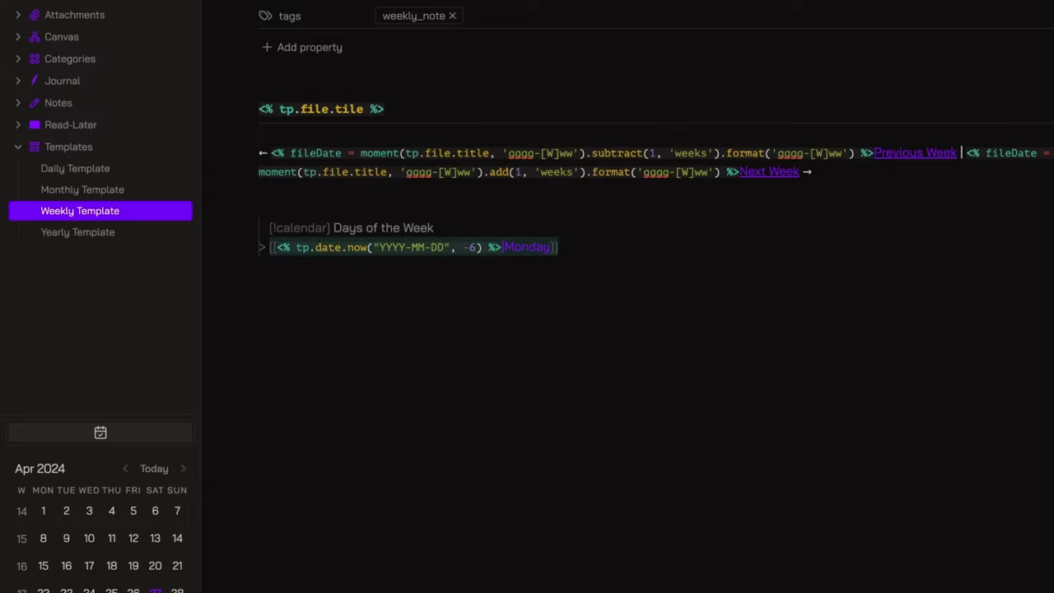
Add Tuesday and Wednesday links to the callout using tp.date.now with day offsets -5 and -4
type("[[<% tp.date.now(\"YYYY-MM-DD\", -5) %>|Tuesday")
key("End")
key("Return")
type("[[<% tp.date.now(\"YYYY-MM-DD\", -6) %>|Monda")
key("BackSpace")
key("BackSpace")
key("BackSpace")
key("BackSpace")
key("BackSpace")
type("Wednesday")
key("End")
key("Return")
Add Thursday and Friday links to the callout using tp.date.now with day offsets -3 and -2
type("[[<% tp.date.now(\"YYYY-MM-DD\", -3) %>|Thursday")
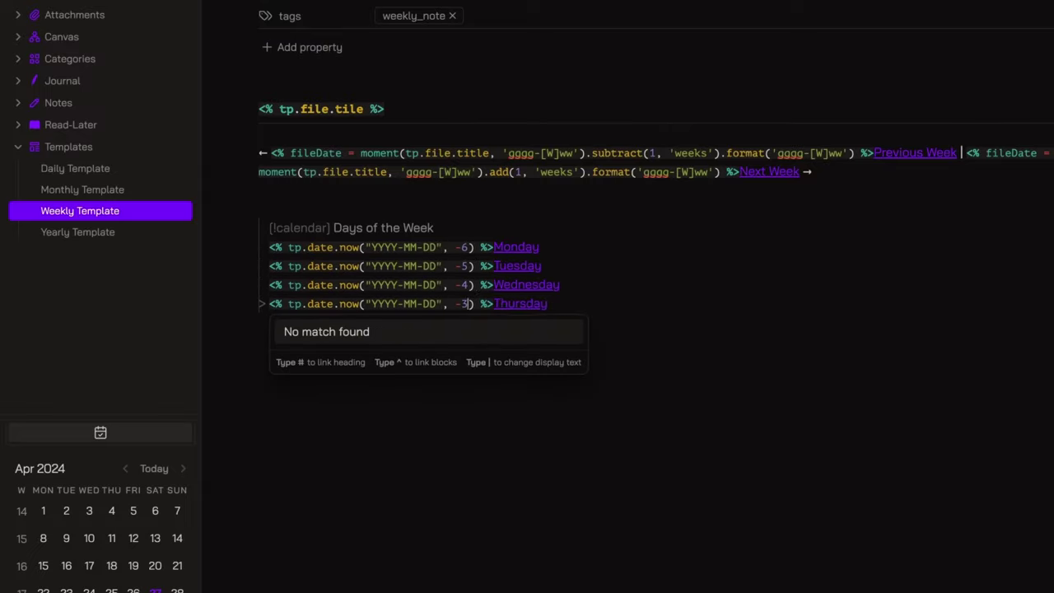
key("End")
key("Return")
type("[[<% tp.date.now(\"YYYY-MM-DD\", -2) %>|Friday")
key("End")
key("Return")
Add a Saturday link to the callout using tp.date.now("YYYY-MM-DD", -1)
type("[[<% tp.date.now(\"YYYY-MM-DD\", -6) %>|")
key("Left")
key("Left")
key("Left")
key("Left")
key("Left")
key("BackSpace")
type("1")
key("Right")
key("Right")
key("Right")
key("Right")
key("Right")
type("Saturday")
key("End")
key("Return")
Add a Sunday link using tp.date.now("YYYY-MM-DD") without an offset and end the callout
type("[[<% tp.date.now(\"YYYY-MM-DD\") %>|Sunday")
key("End")
key("Return")
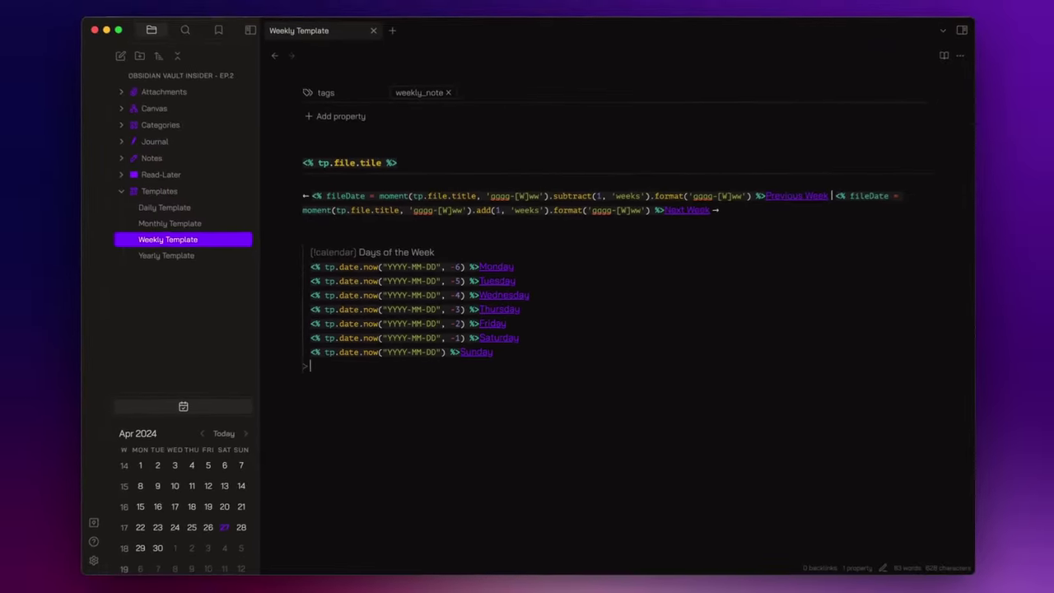
key("Return")
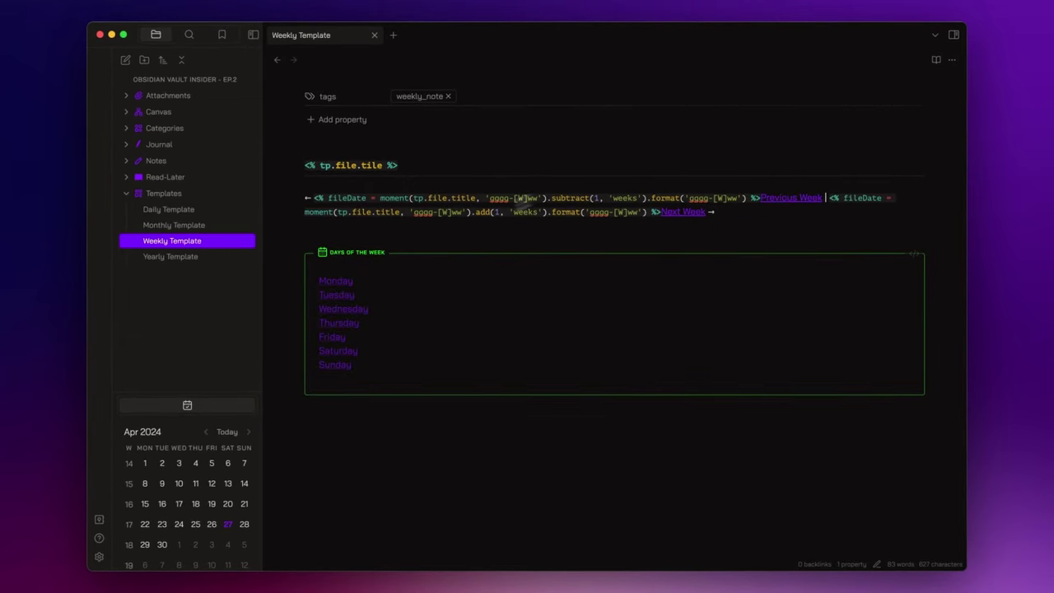
Make the "Days of the Week" callout collapsed by default by adding a minus sign after its calendar type
left_click(394, 257)
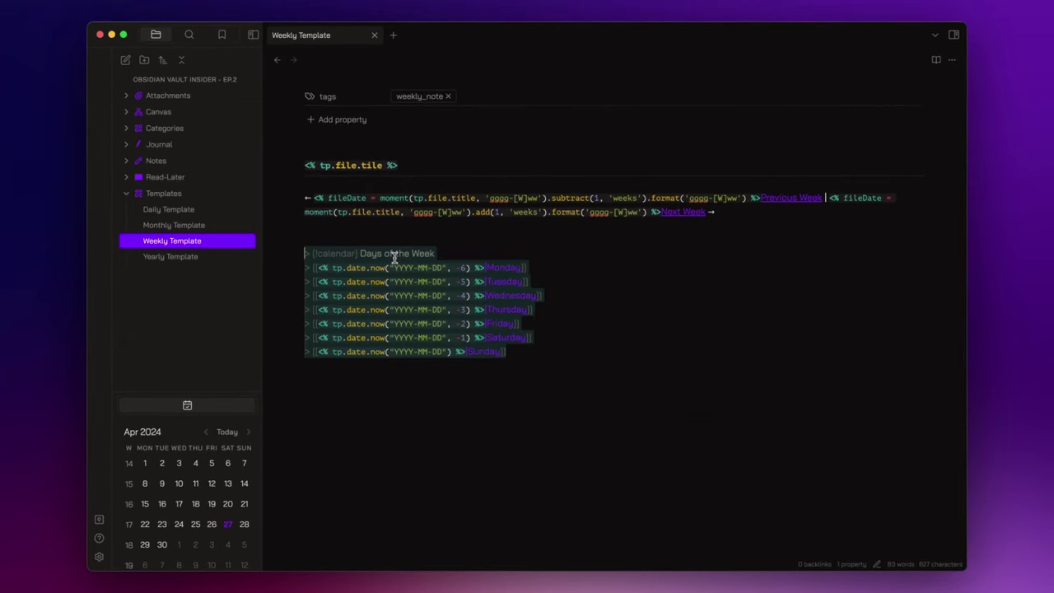
left_click(360, 253)
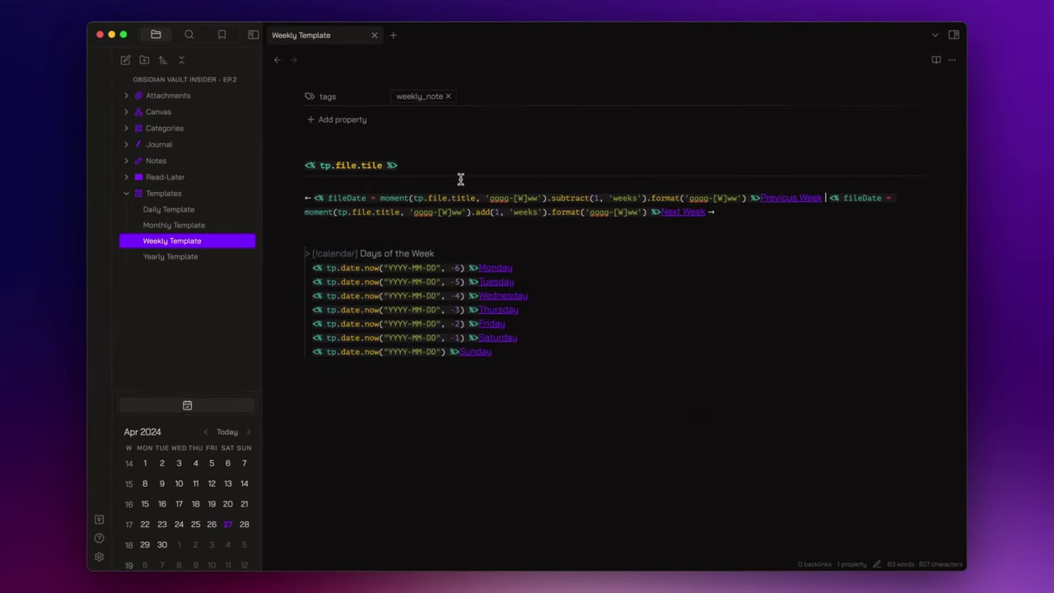
type("-")
left_click(437, 410)
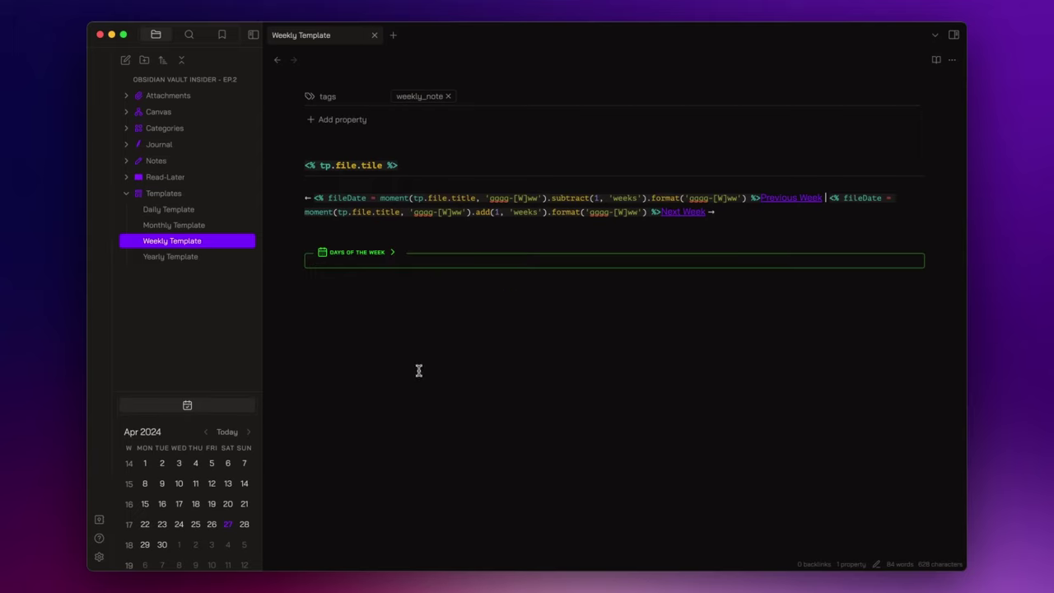
Add a level-two "Notes" heading below the callout, followed by <% tp.file.cursor() %>
key("BackSpace")
type("## Notes")
key("Return")
type("<% tp.file.")
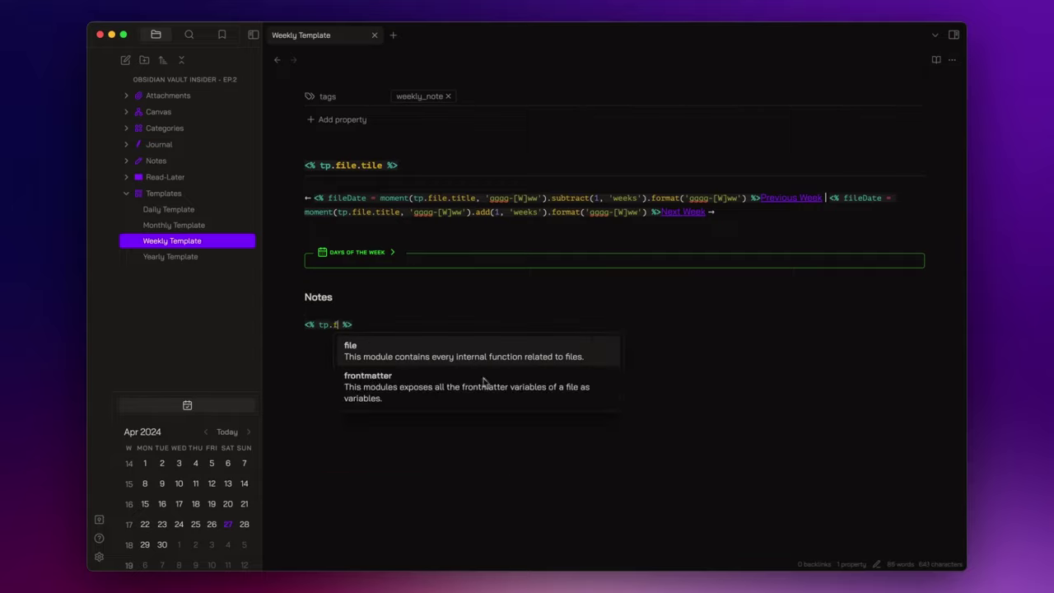
type("cursor")
key("Return")
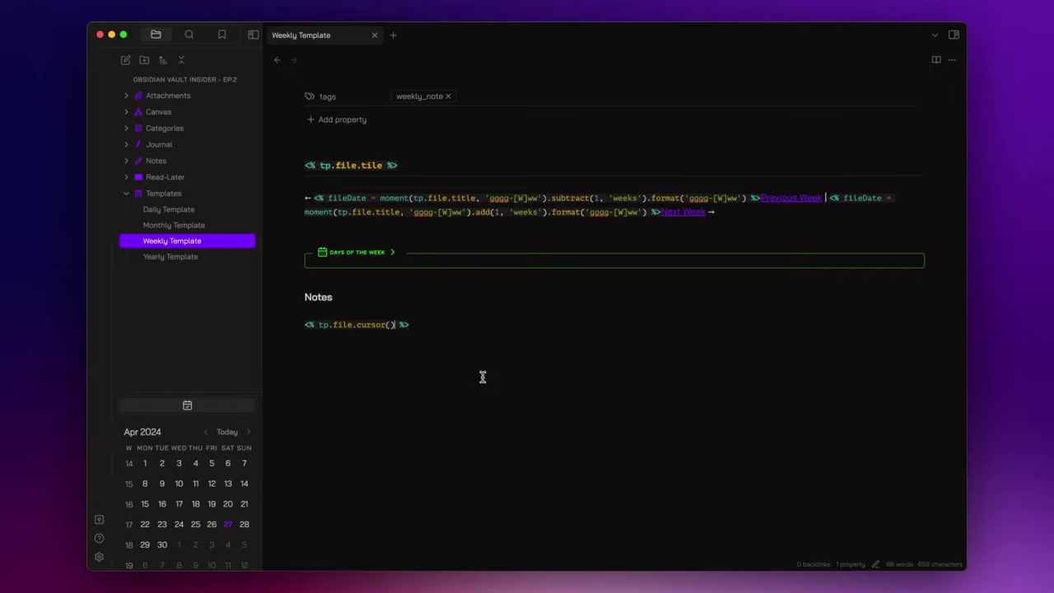
Open the Monthly Template and add a tags property with the value monthly_note
left_click(198, 225)
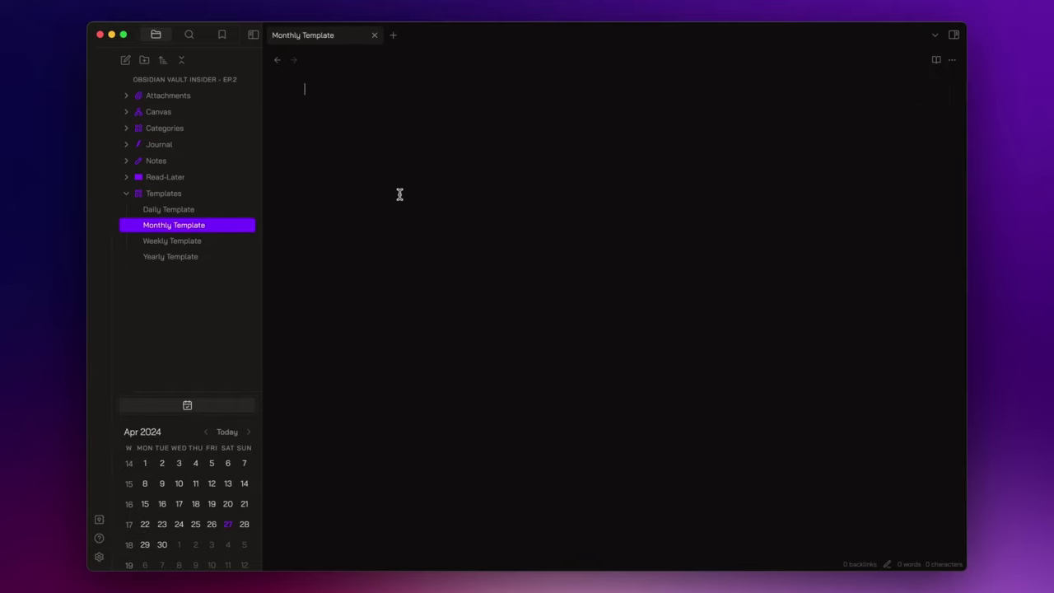
key("super+semicolon")
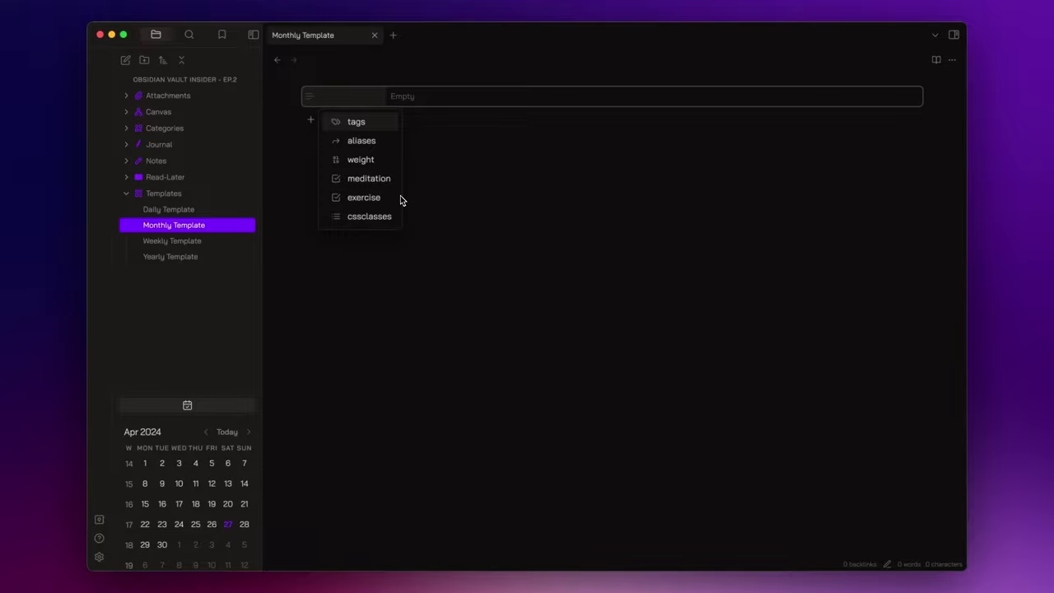
key("Return")
type("monthly_note")
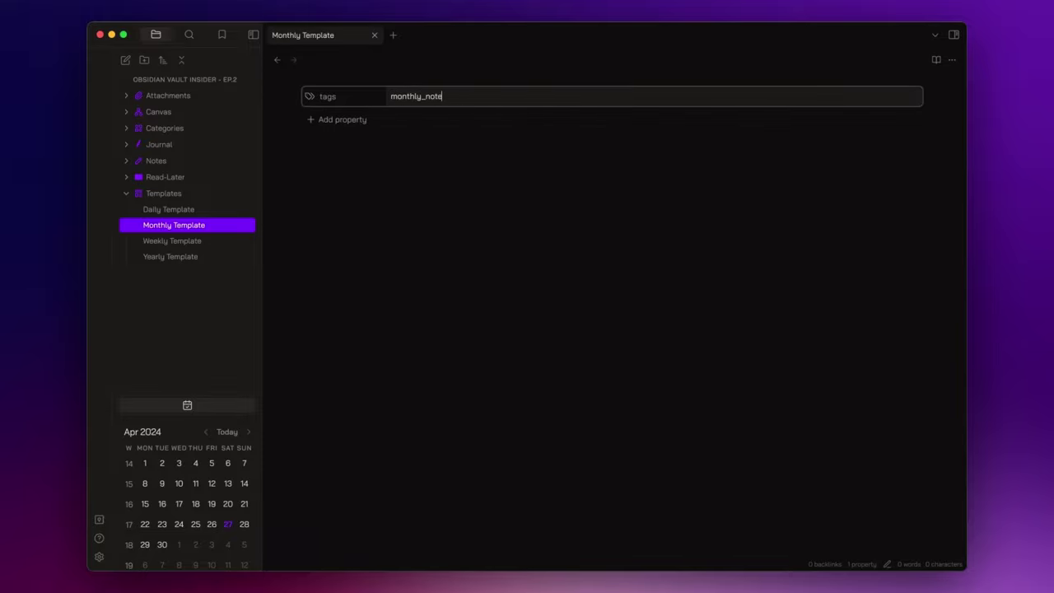
key("Return")
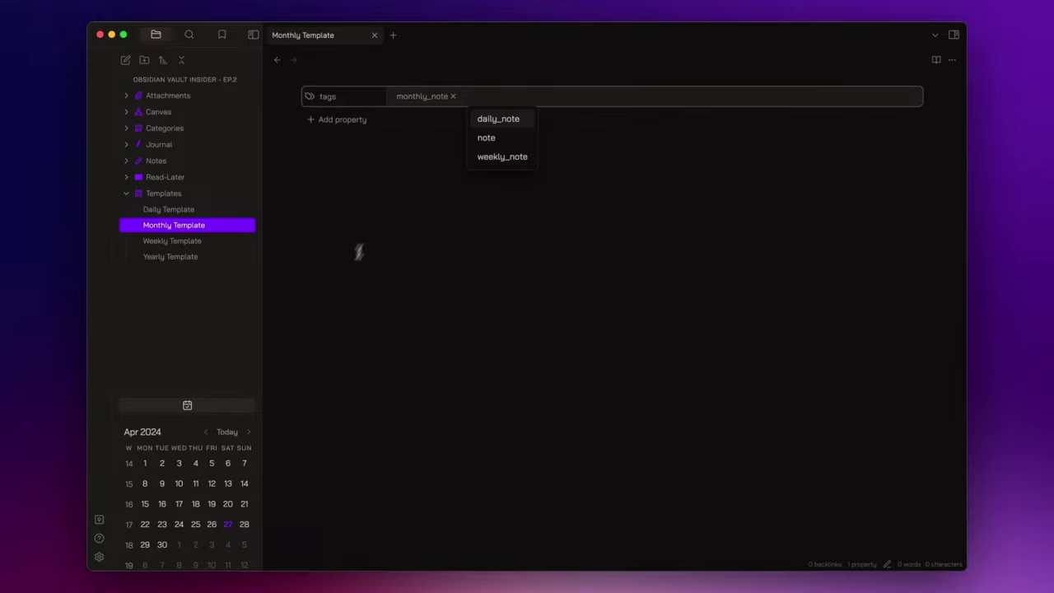
left_click(336, 307)
Open the Yearly Template and add a tags property with the value yearly_note
left_click(185, 264)
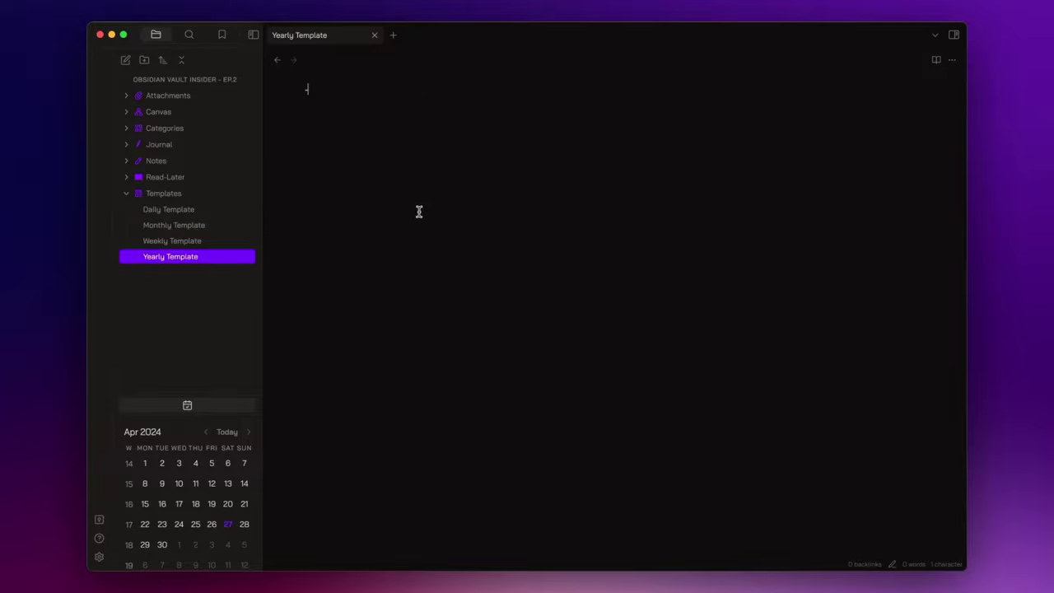
key("super+semicolon")
key("Return")
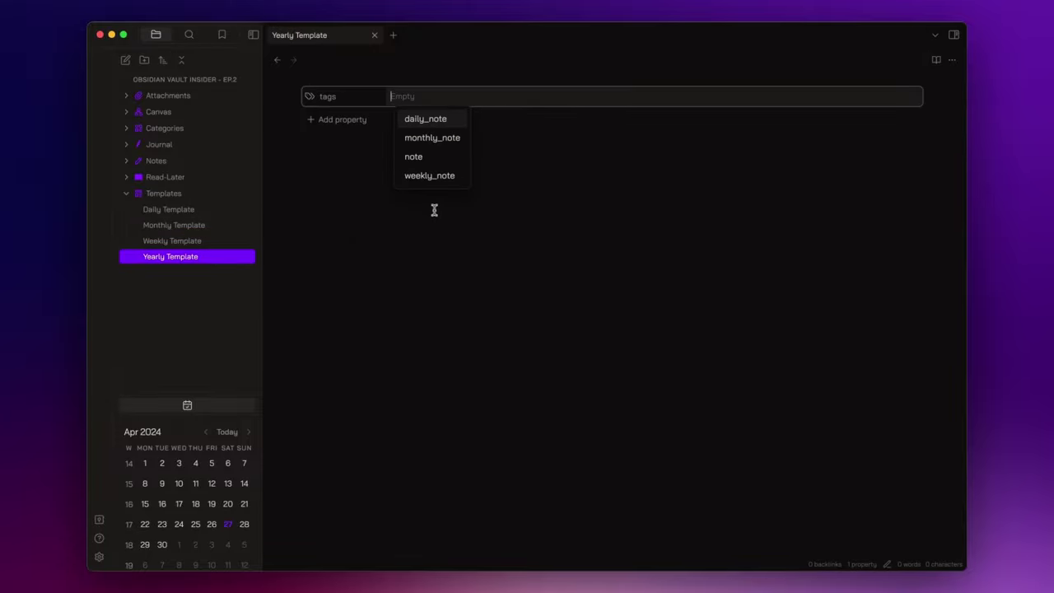
type("yearly_note")
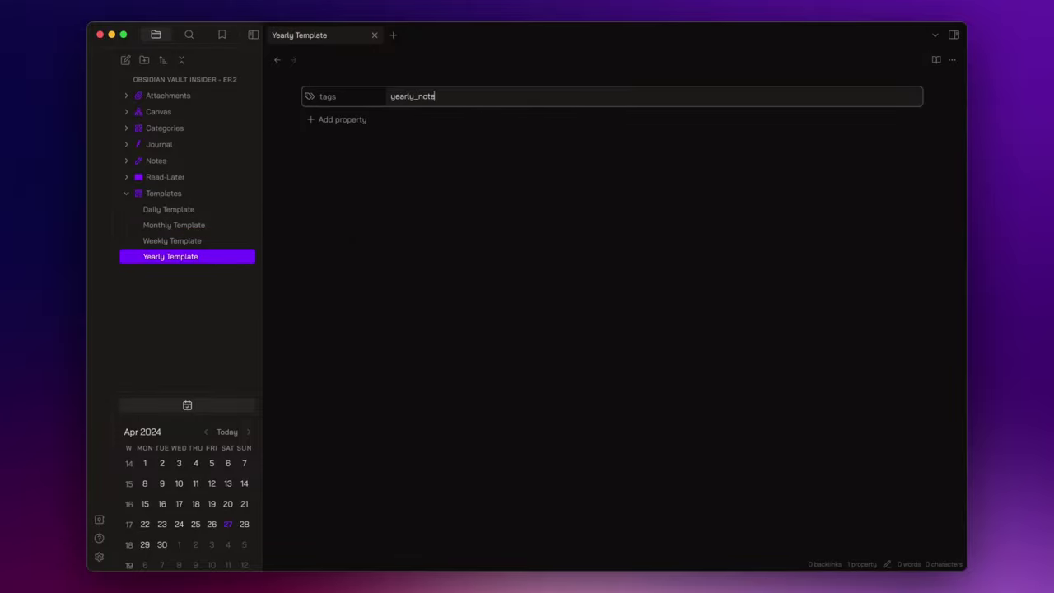
key("Return")
left_click(448, 259)
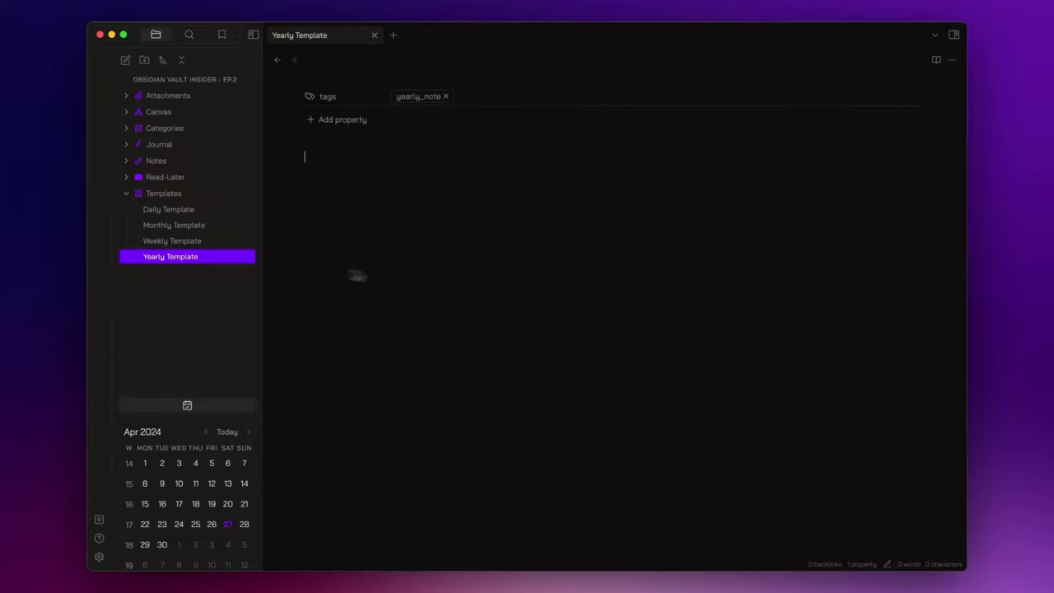
Return to the Monthly Template and start a <%* %> script block below the properties with the line let title = tp.file.title
left_click(194, 229)
left_click(391, 237)
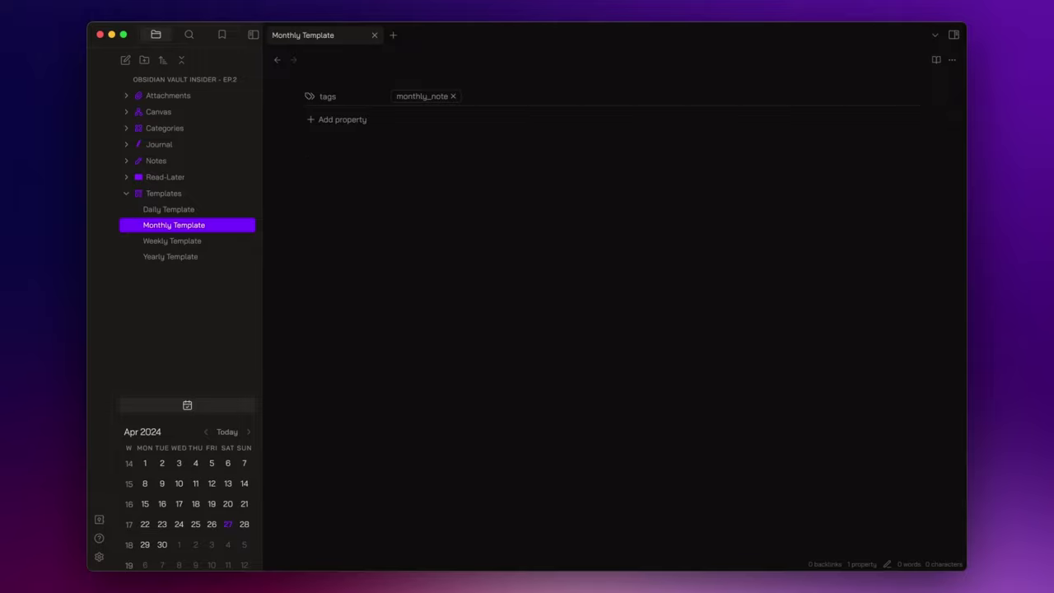
type("<%*%>")
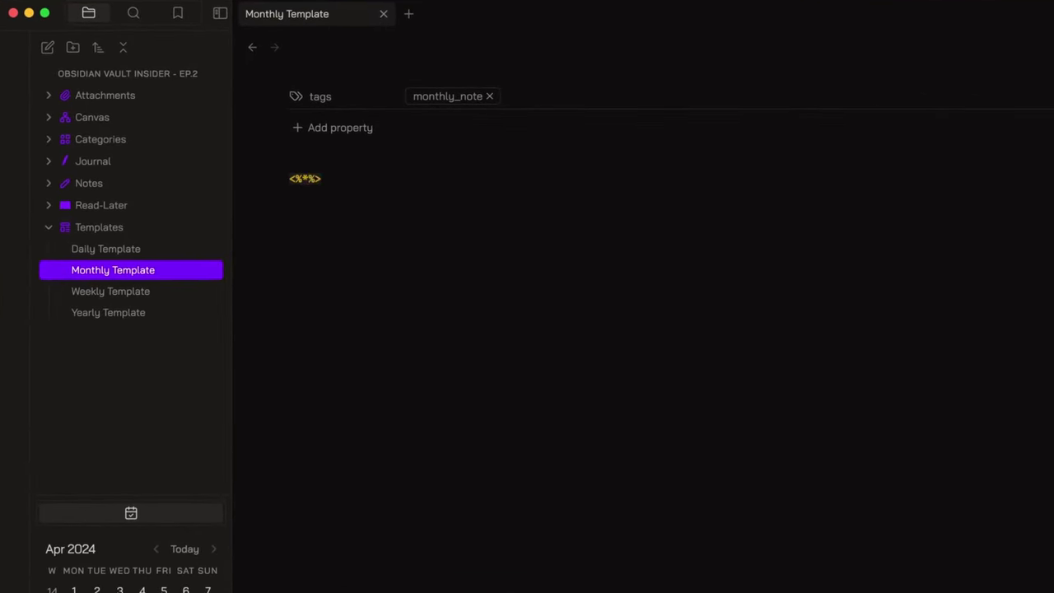
key("Return")
key("Return")
key("Up")
key("Tab")
type("let title = tp.file.title")
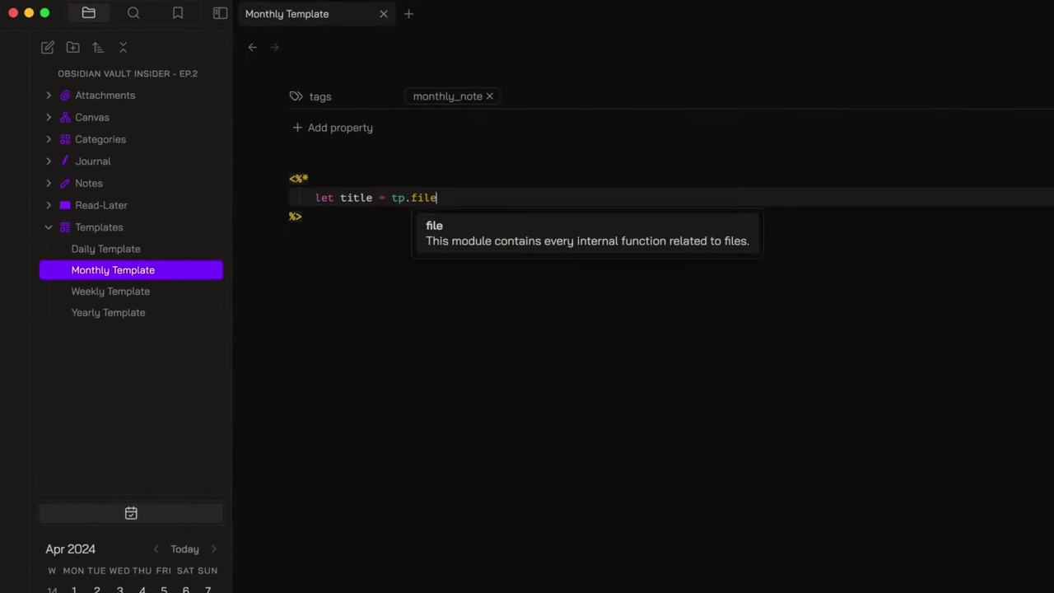
Add an if block for titles starting with "Untitled" that prompts for "Title" via tp.system.prompt and renames the file to `${title}`
key("Return")
type("if (title.startsWith(\"Un")
type("titled\")) {")
key("Return")
type("title = await tp.system.prompt(\"Title\");")
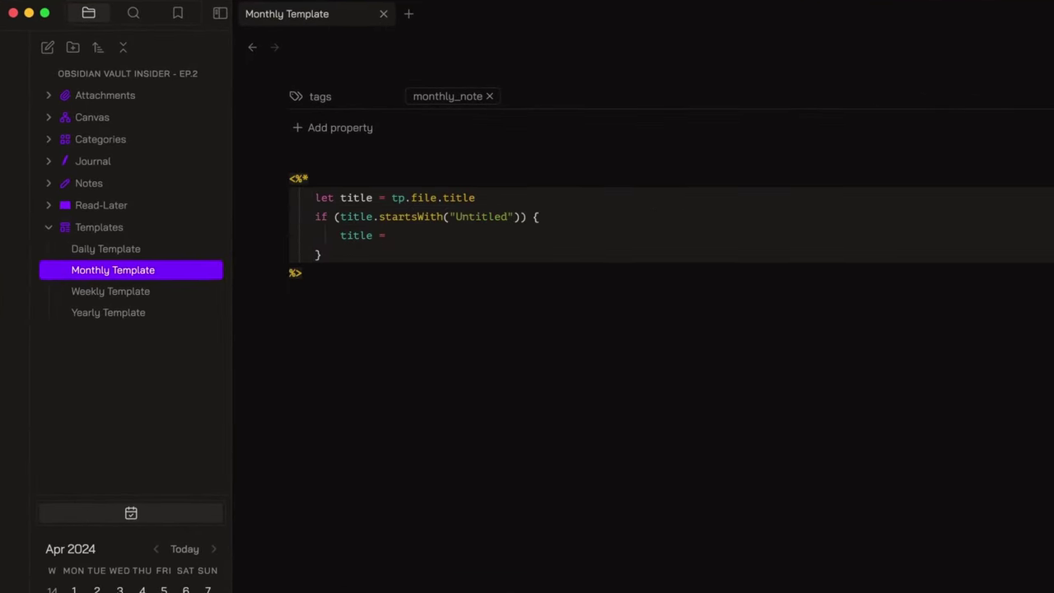
key("Return")
type("await tp.file.rename(`${title}`);")
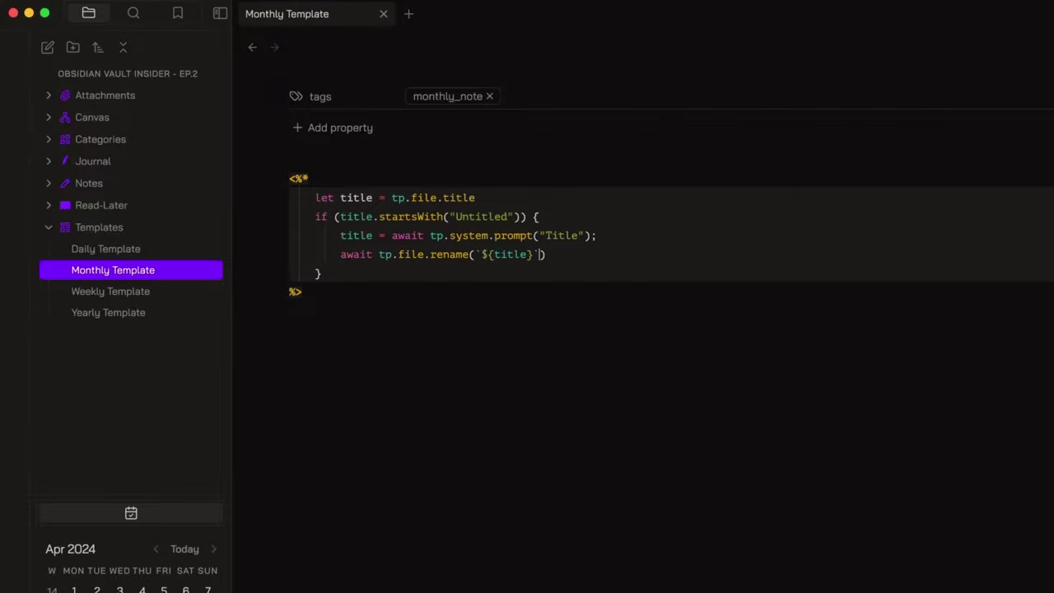
Below the script block, add a level-one heading containing <%* tR += `${title}` %>
key("Down")
key("Down")
key("End")
key("Return")
key("Return")
type("# <%*%>")
key("Left")
key("Left")
type("tR += `${title}`")
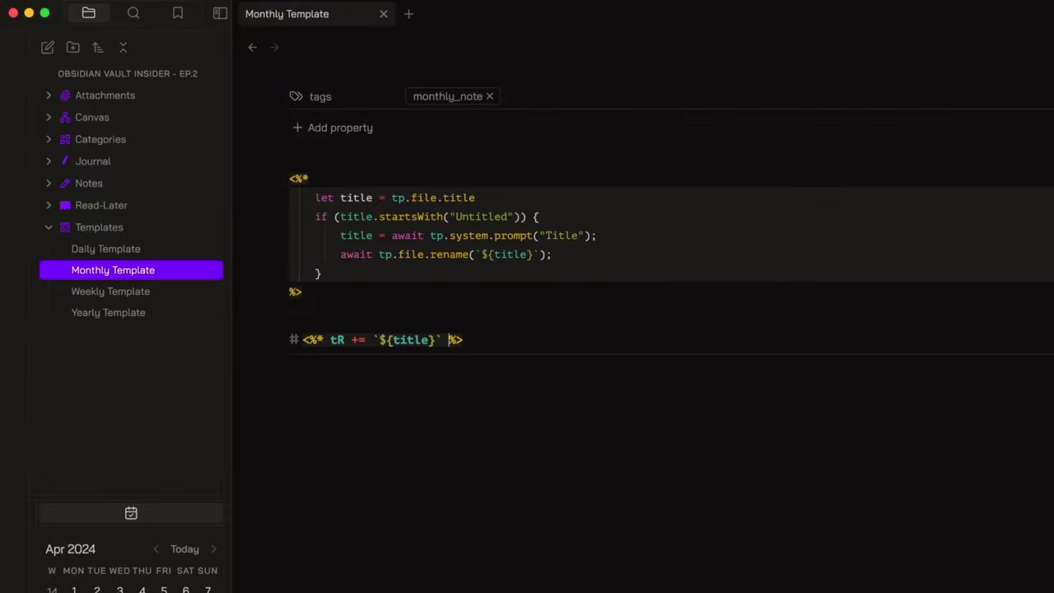
Start a new line below the title heading and insert a left arrow symbol (←)
key("End")
key("Return")
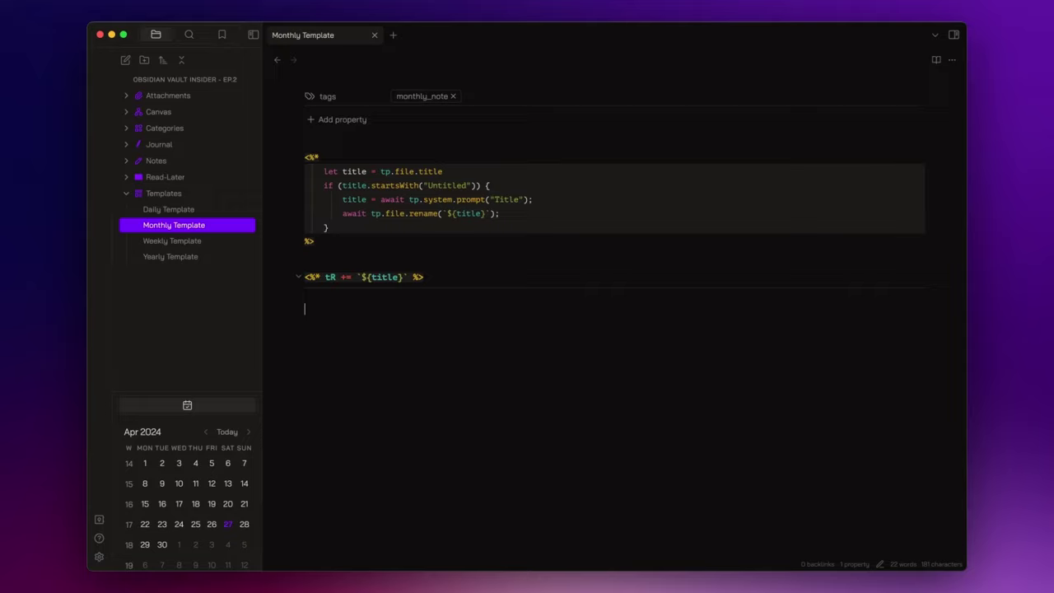
key("ctrl+super+space")
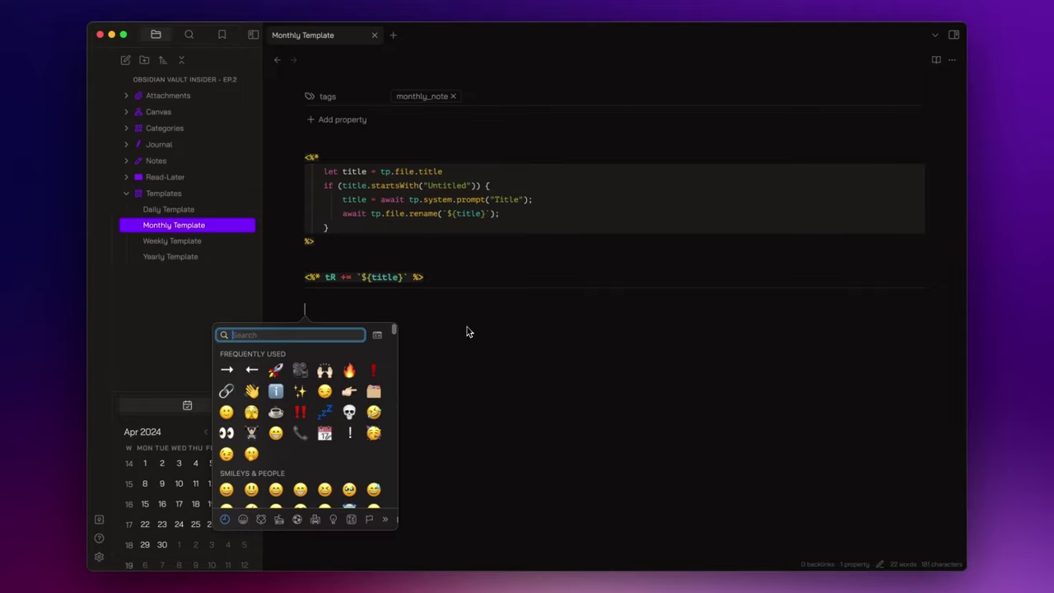
left_click(250, 372)
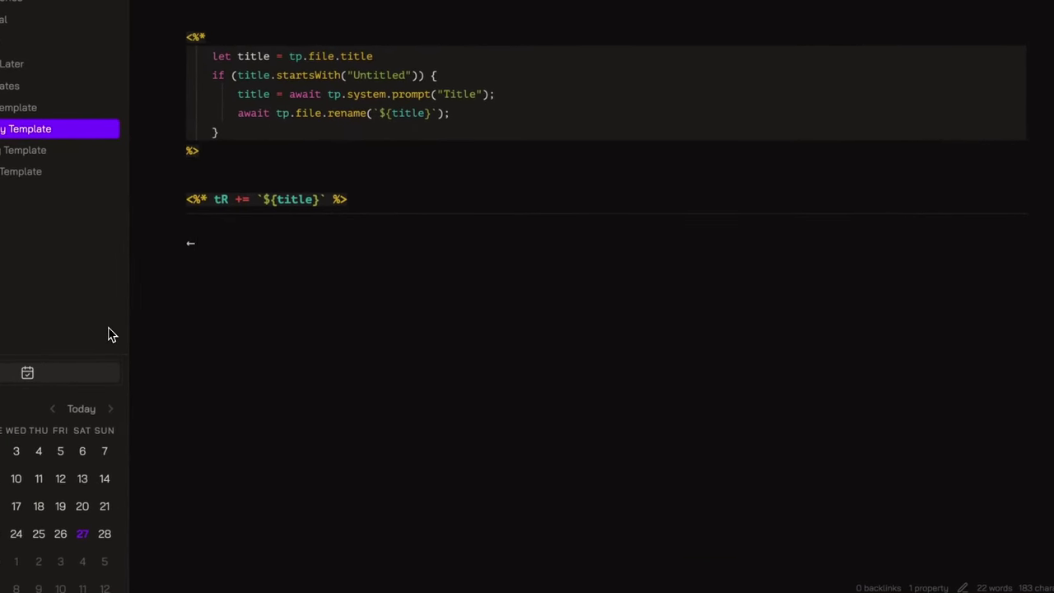
After the arrow, add a link to <% fileDate = moment((`${title}`), 'YYYY-MM').subtract(1, 'months').format('YYYY-MM') %> with the display text Previous Month
type("[[")
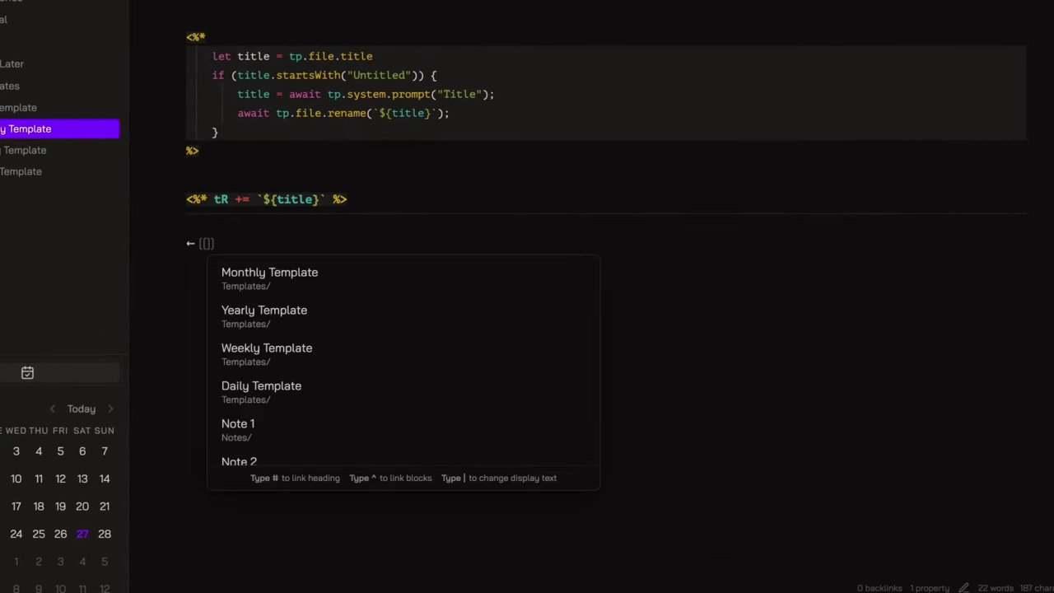
type("<%%>")
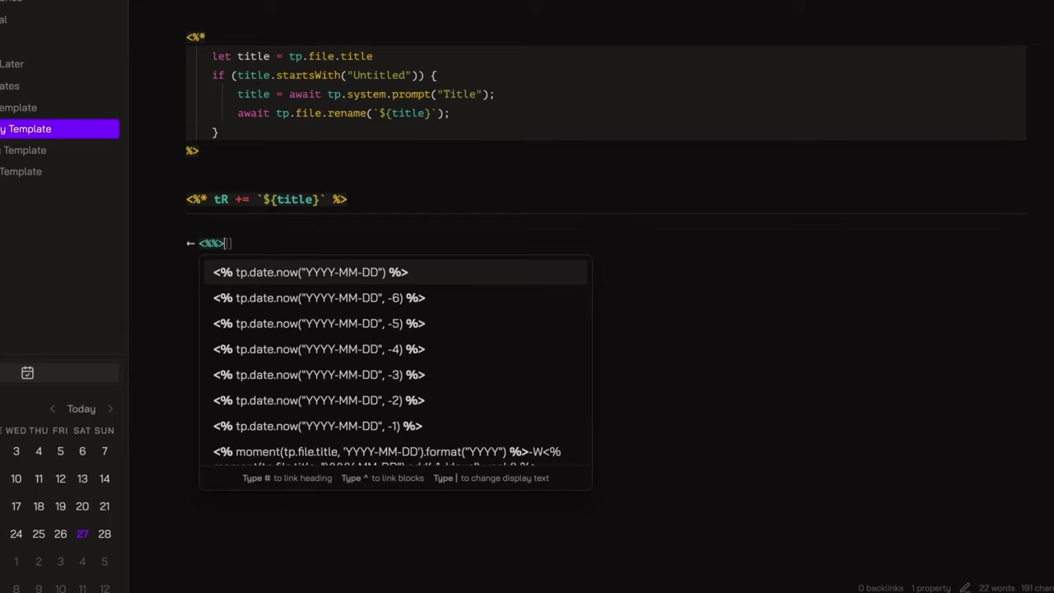
key("Left")
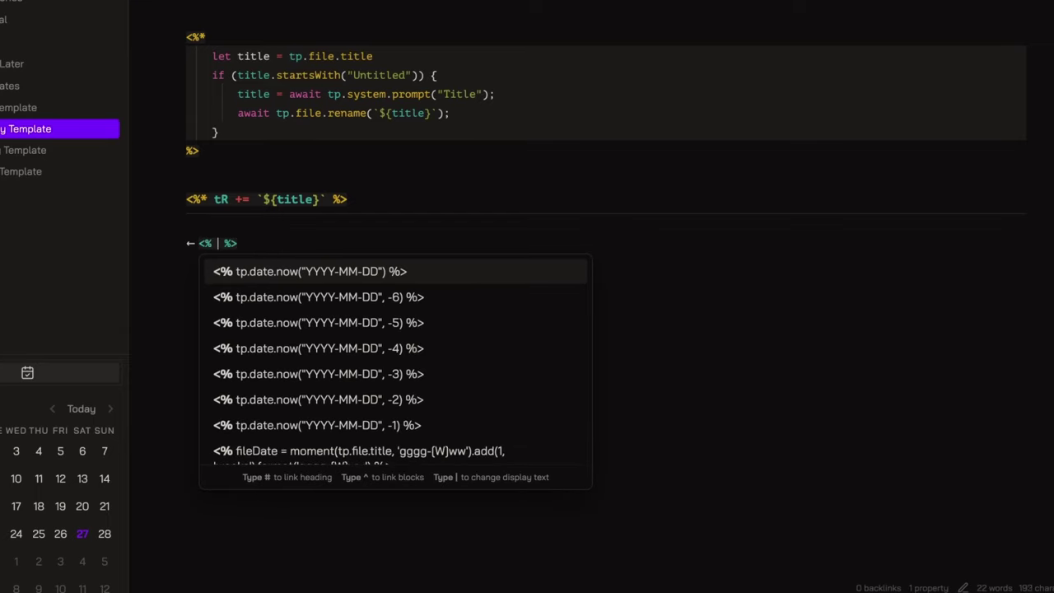
type("fileDate = ")
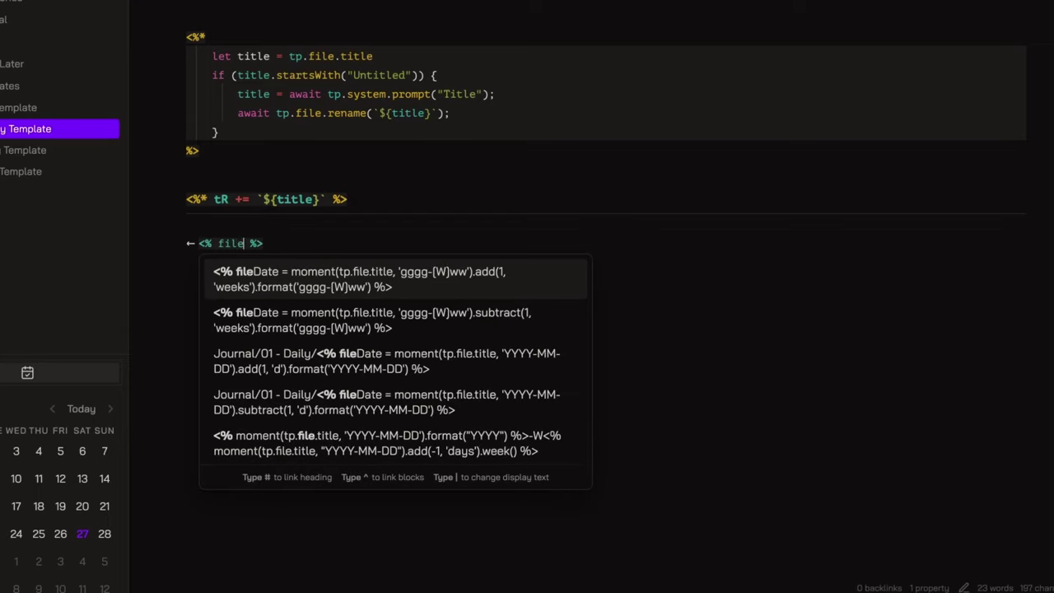
type("moment((`${title}`), 'YYYY-MM)")
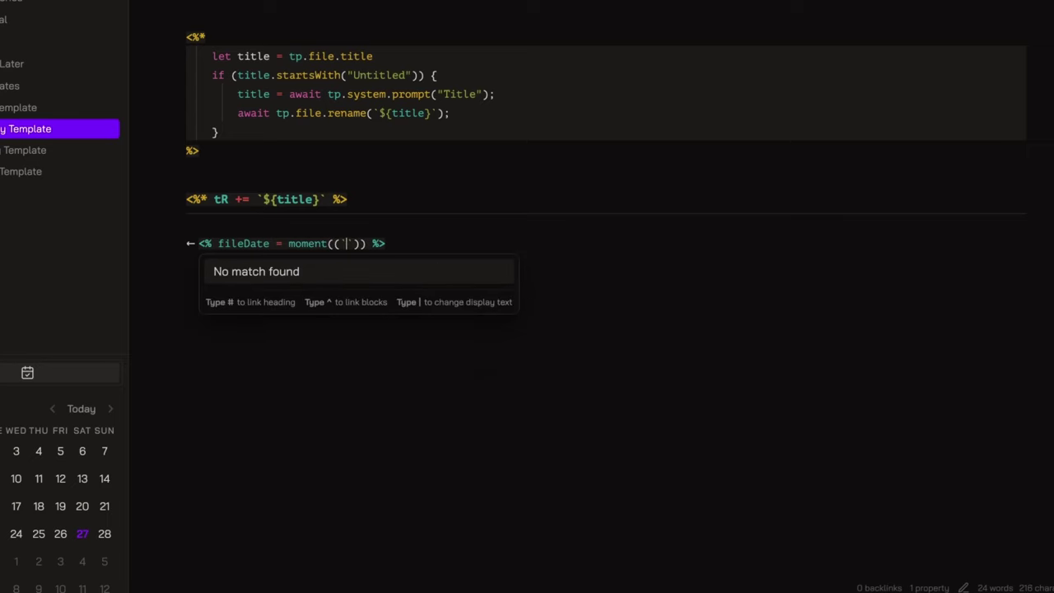
type("').subtract(1, 'months').format('YYYY-MM')")
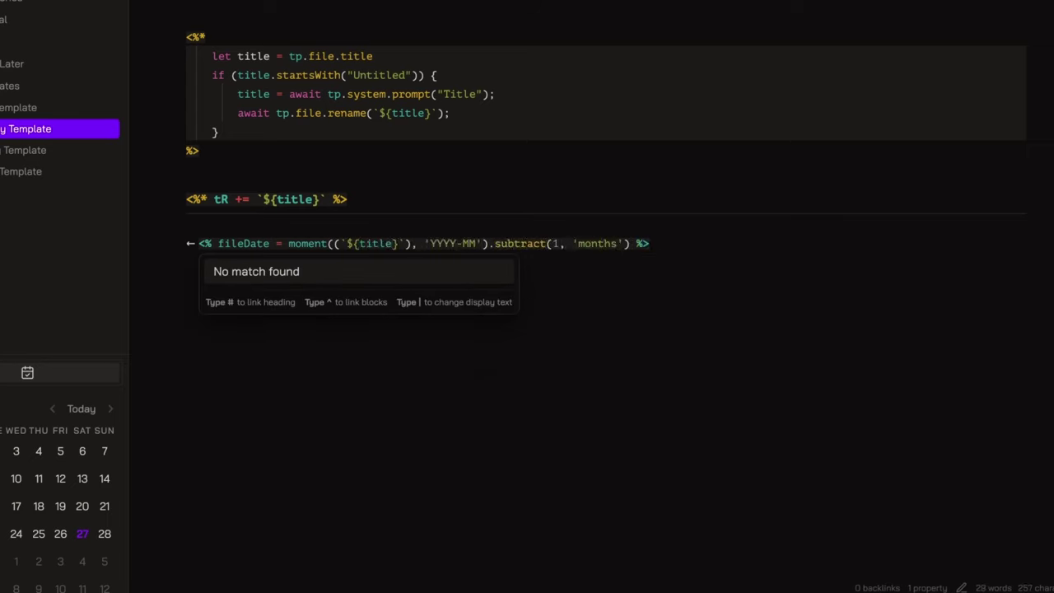
key("Right")
key("Right")
key("Right")
type("|Previous Month")
key("Right")
key("Right")
After a | separator, add a Next Month link to <% fileDate = moment((`${title}`), 'YYYY-MM').add(1, 'months').format('YYYY-MM') %>, followed by a right arrow (→)
type("| [[<% fileDate = moment((`${title}`)")
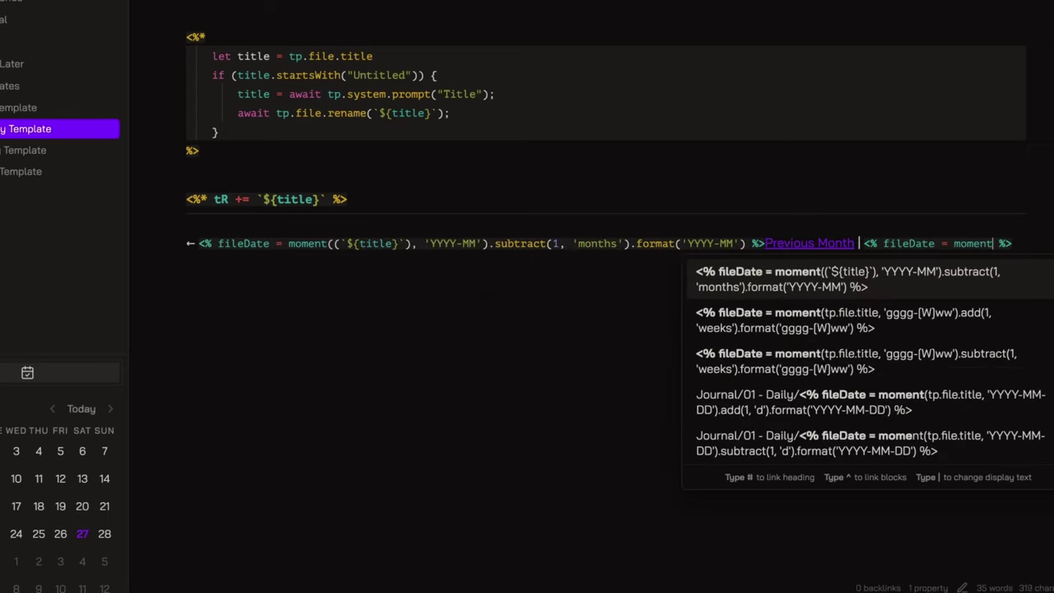
type(", 'YYYY-MM').add(1, 'months').format('YYYY-MM')")
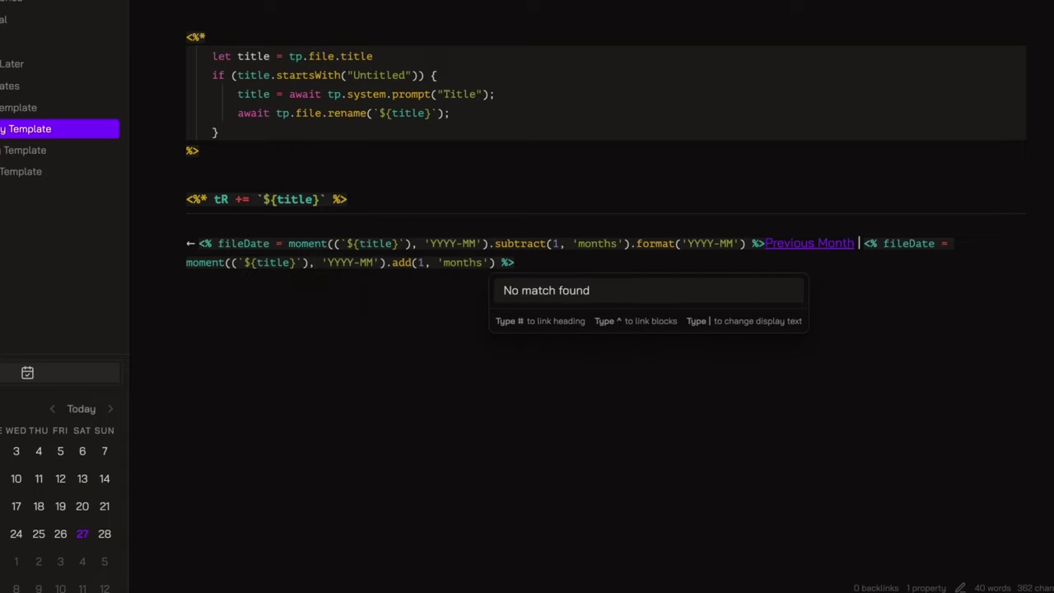
key("Right")
key("Right")
key("Right")
type("|Next Month")
key("Right")
key("Right")
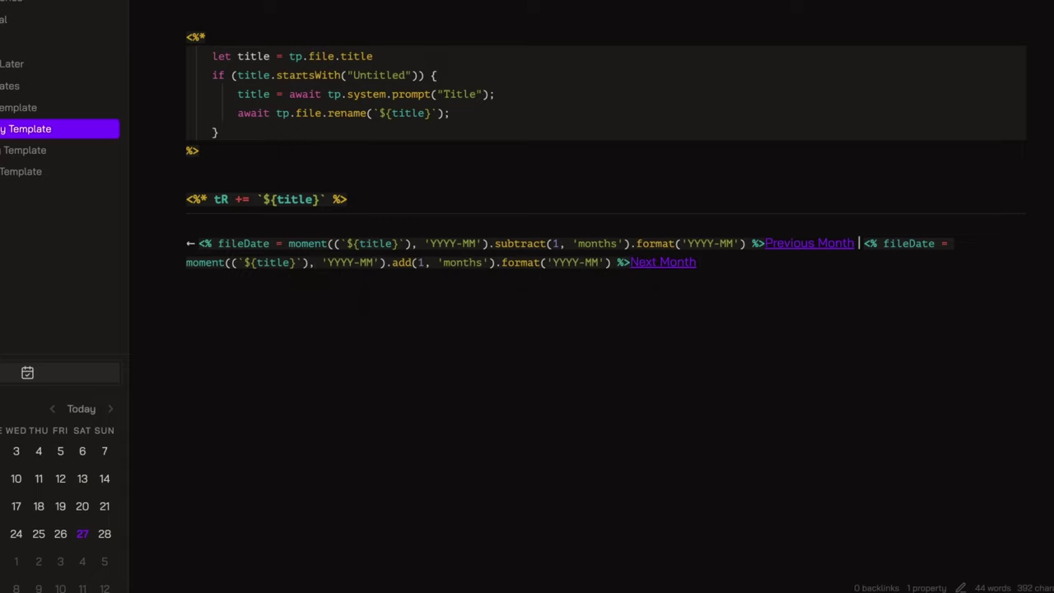
key("ctrl+super+space")
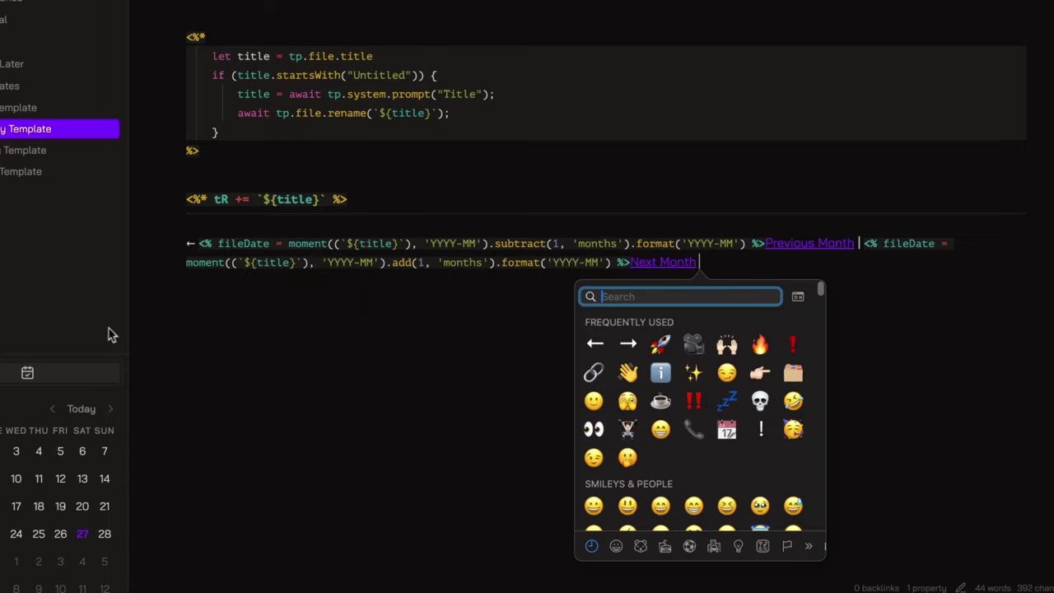
left_click(626, 346)
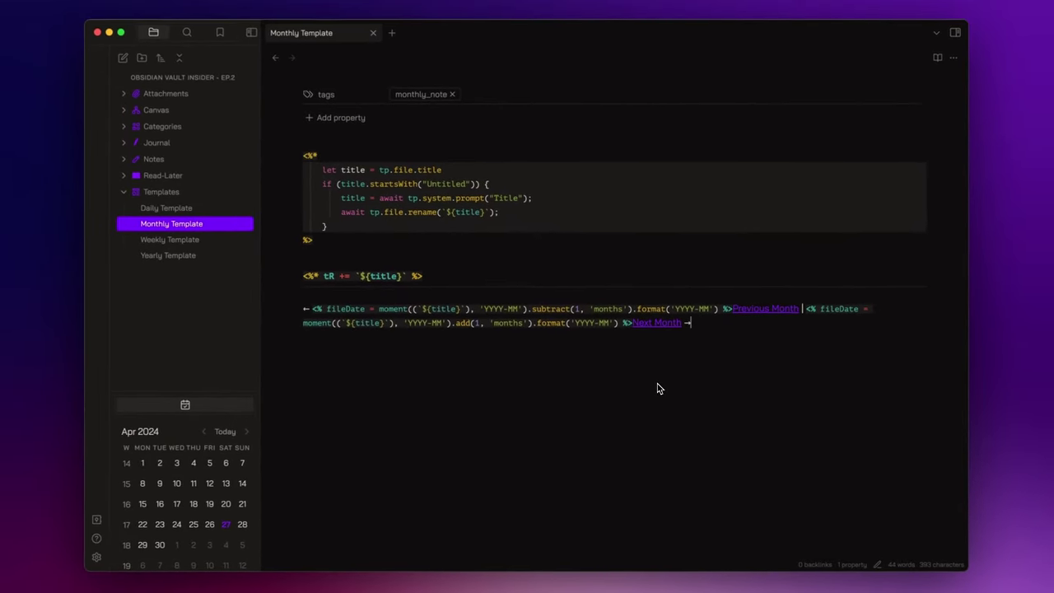
Insert a calendar callout titled Weeks of the Month below the month links
key("super+p")
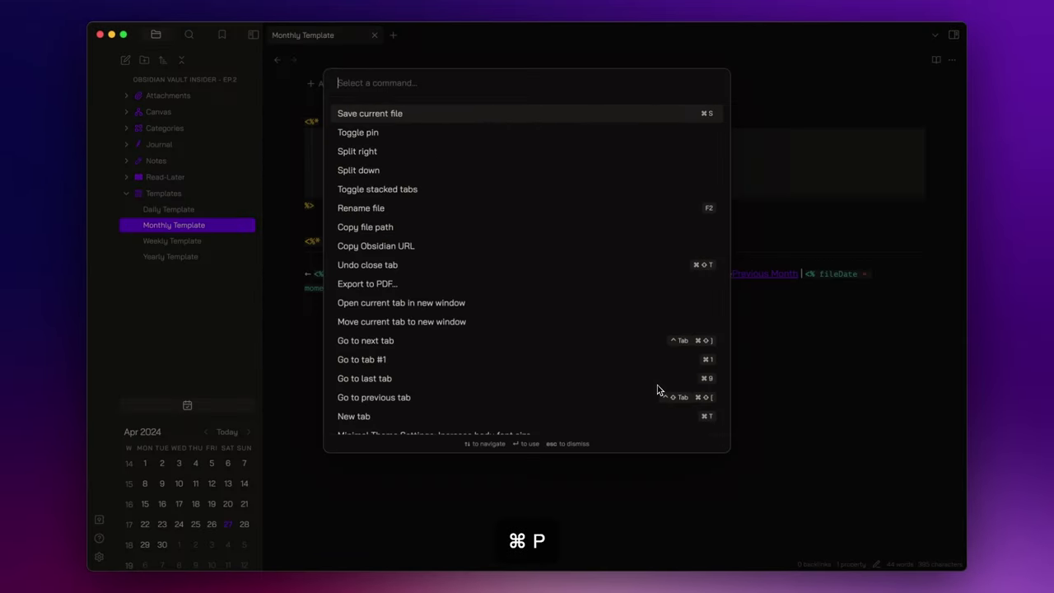
type("call")
key("Down")
key("Return")
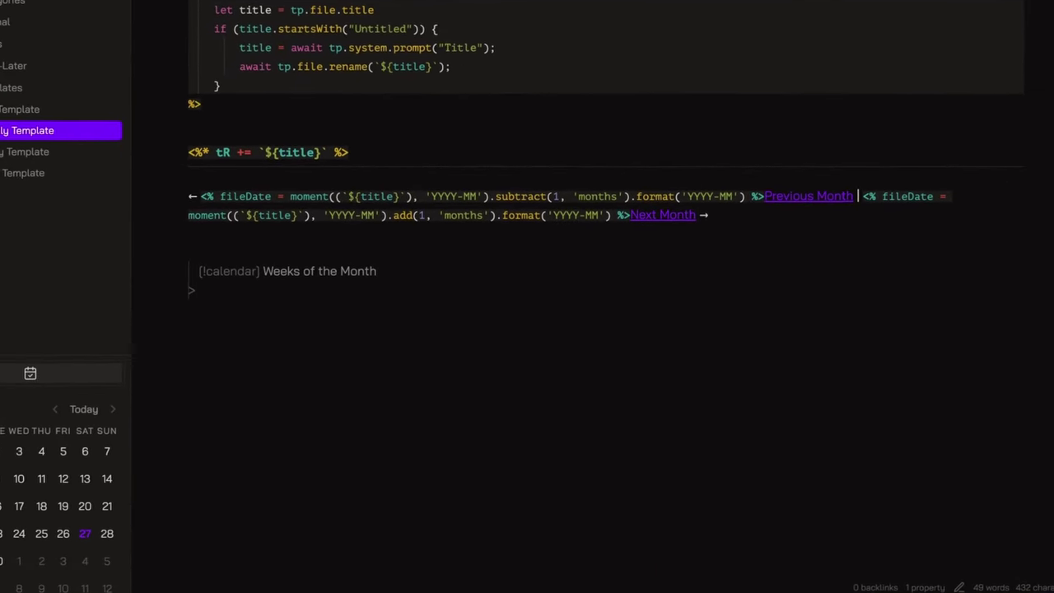
In the callout, add a link to <% tp.date.now("gggg-[W]ww", "P-3W") %> displayed as 1st Week
type("[[")
type("<% tp.date.now() %>")
type("\"gggg-[W]ww\", \"P-3W\"")
type("|1st Week")
key("Return")
Add matching 2nd Week, 3rd Week and 4th Week links from copies of the first, using the offset P-2W for the 2nd Week
type("<% tp.date.now(\"gggg-[W]ww\", \"P-3W\") %>|Week]]")
type("2nd")
key("Return")
key("super+v")
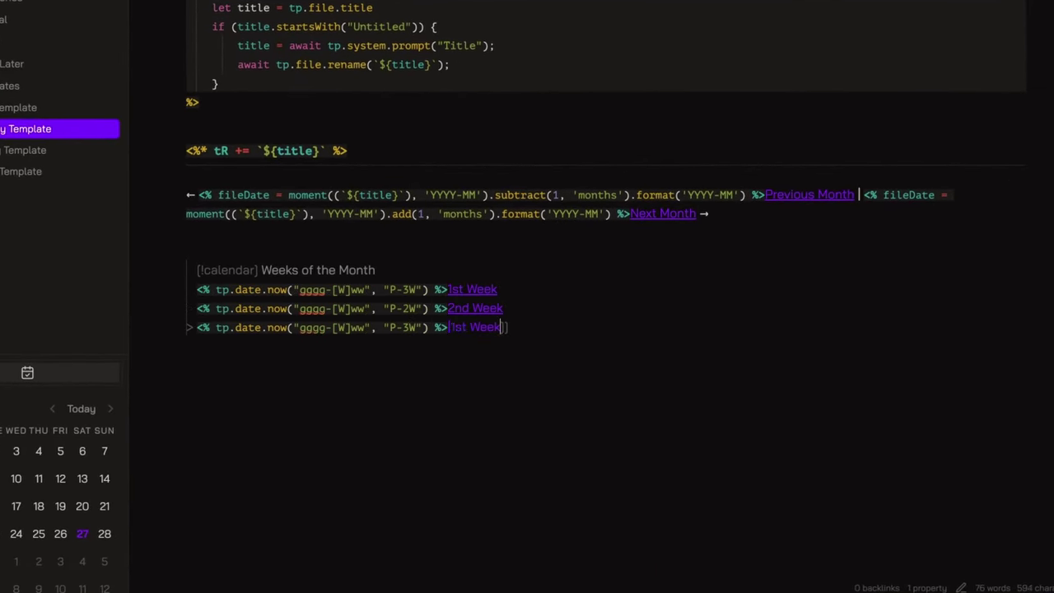
type("3rd")
key("Return")
key("super+v")
type("4th")
key("Down")
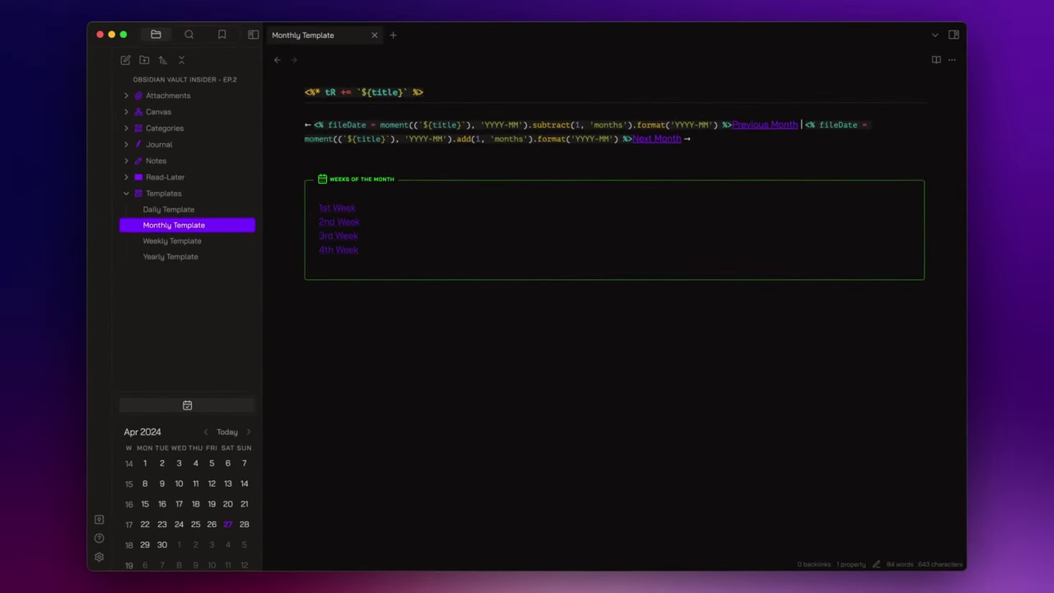
Below the callout, add a level-two Notes heading followed by a Templater file cursor command
type("## Notes")
key("Return")
type("tp.file.cur %>")
key("Return")
Copy the script block and title heading from the Monthly Template into the Yearly Template
scroll(705, 395, "up", 5)
left_click_drag(492, 302, 298, 162)
left_click(186, 258)
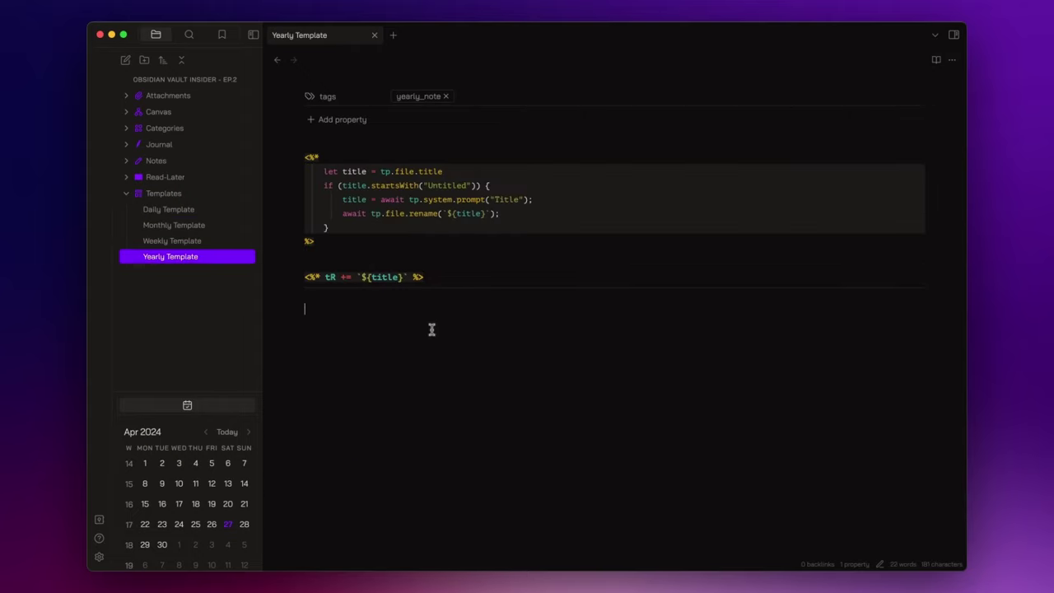
Below the heading, add ← and a Previous Year link to <% fileDate = moment((`${title}`), 'YYYY').subtract(1, 'years').format('YYYY') %>, then a | separator
key("ctrl+super+space")
left_click(251, 369)
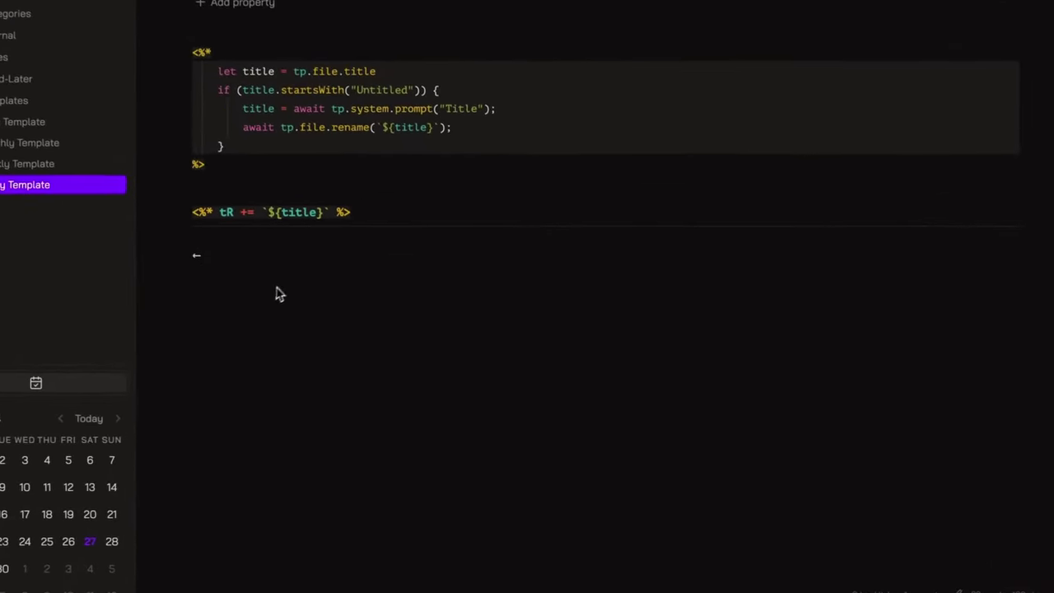
type("<% fileDate = moment((`${}`)) %>title}`), 'YYYY').subtract(1, 'years').format('YYYY') %>[Pre")
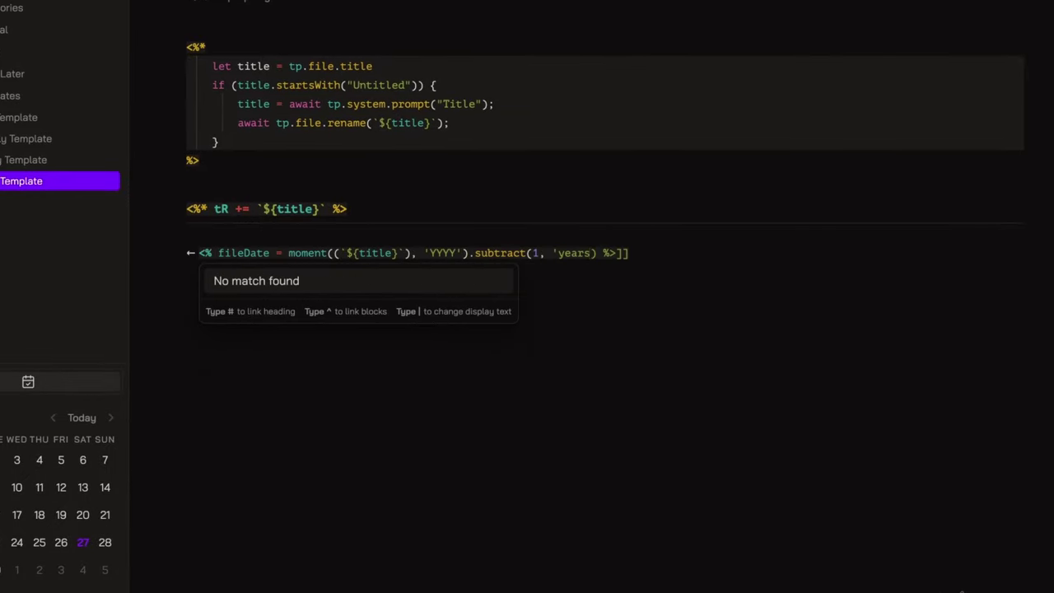
type("vious Year]] | <% fileDate = moment((`${title}`)) %>")
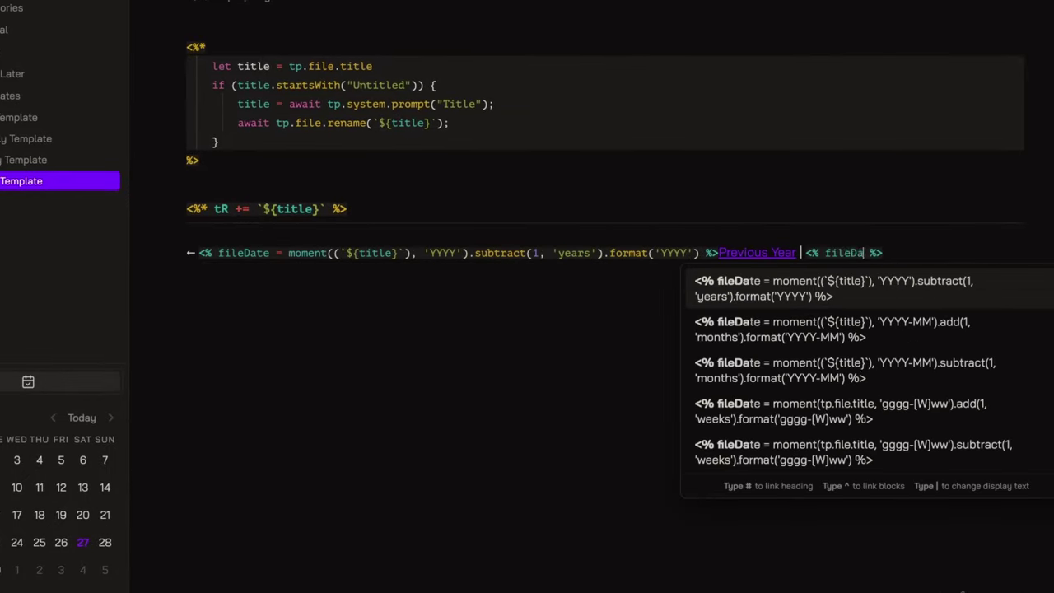
Complete the second link with 'YYYY').add(1, 'years').format('YYYY'), display it as Next Year, and append a right arrow (→)
type(", 'YYYY').add(1, 'years').format('YYYY') %>|Next Year")
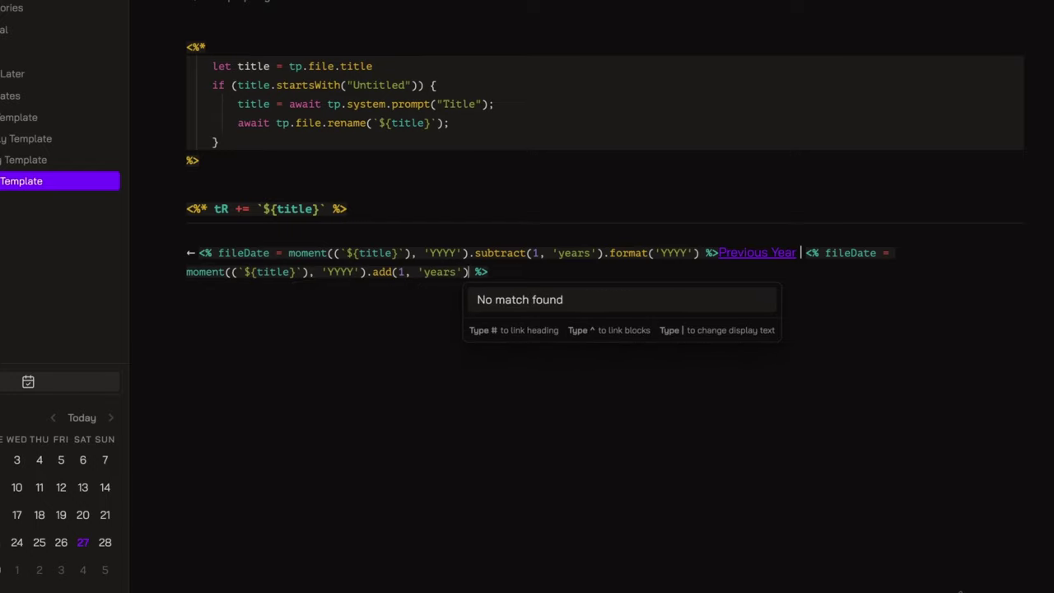
key("ctrl+super+space")
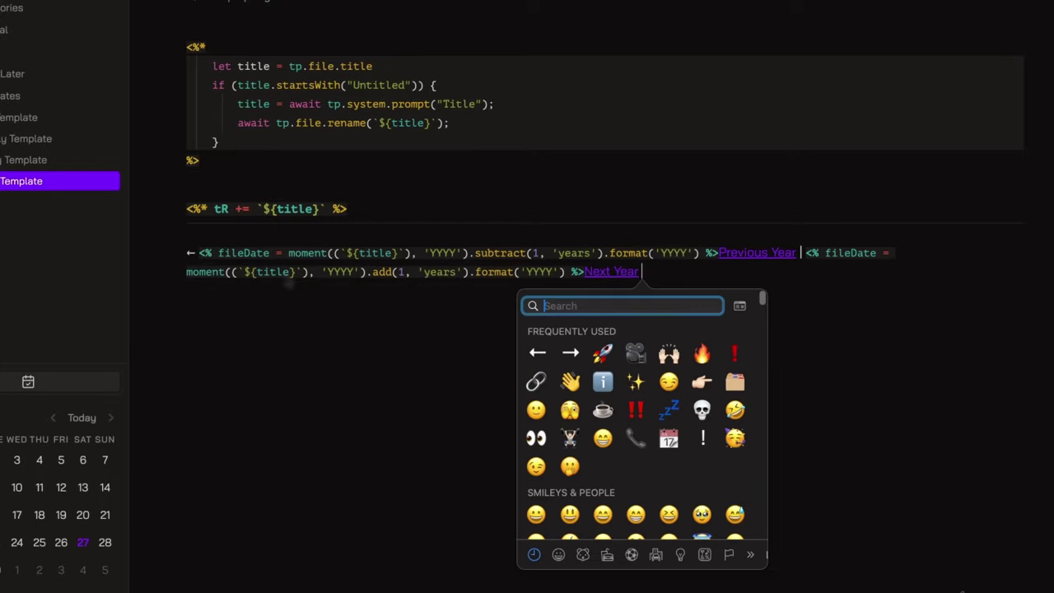
left_click(568, 353)
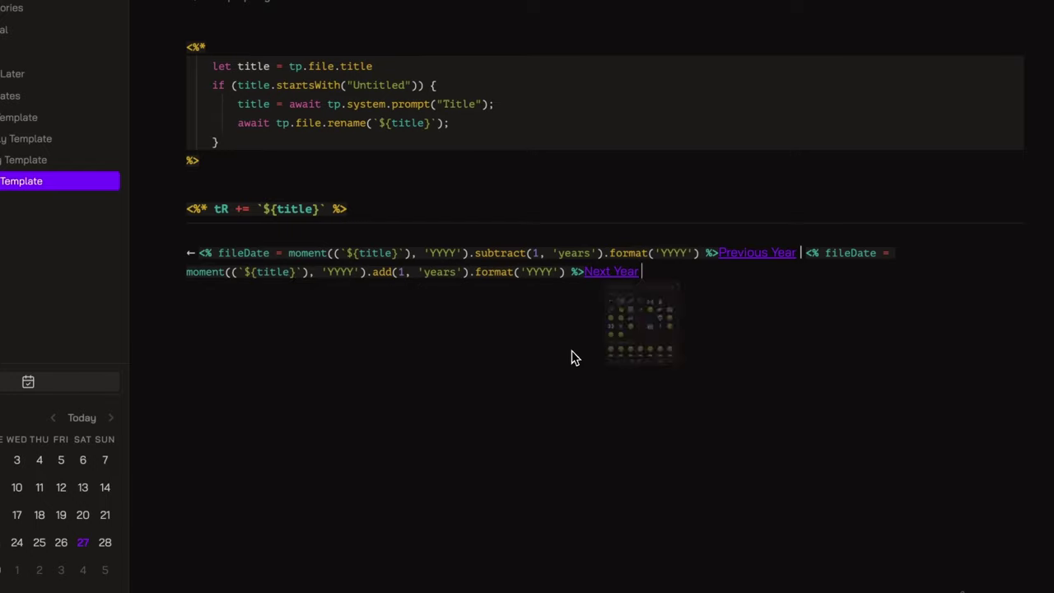
key("Return")
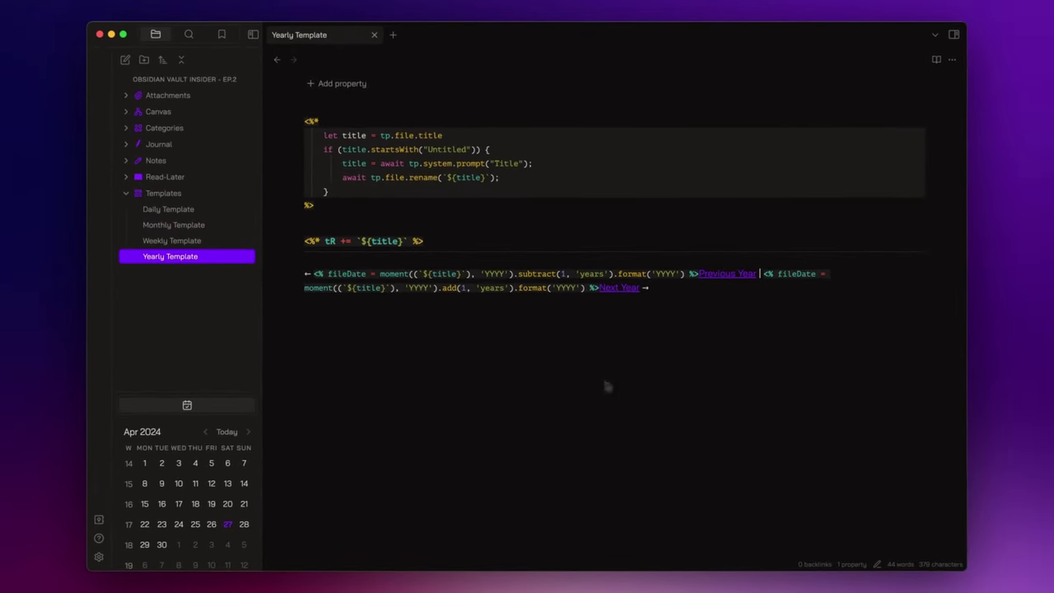
Insert a calendar callout titled Months of the Year and clear its placeholder contents
key("super+p")
type("call")
key("Return")
type("calendar")
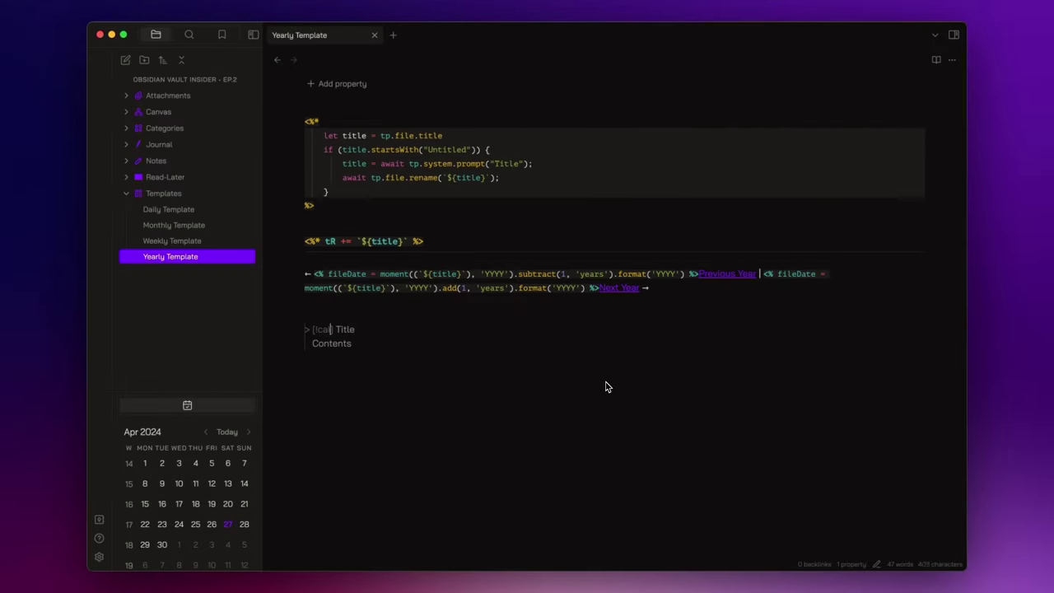
key("Tab")
type("Months of the Year")
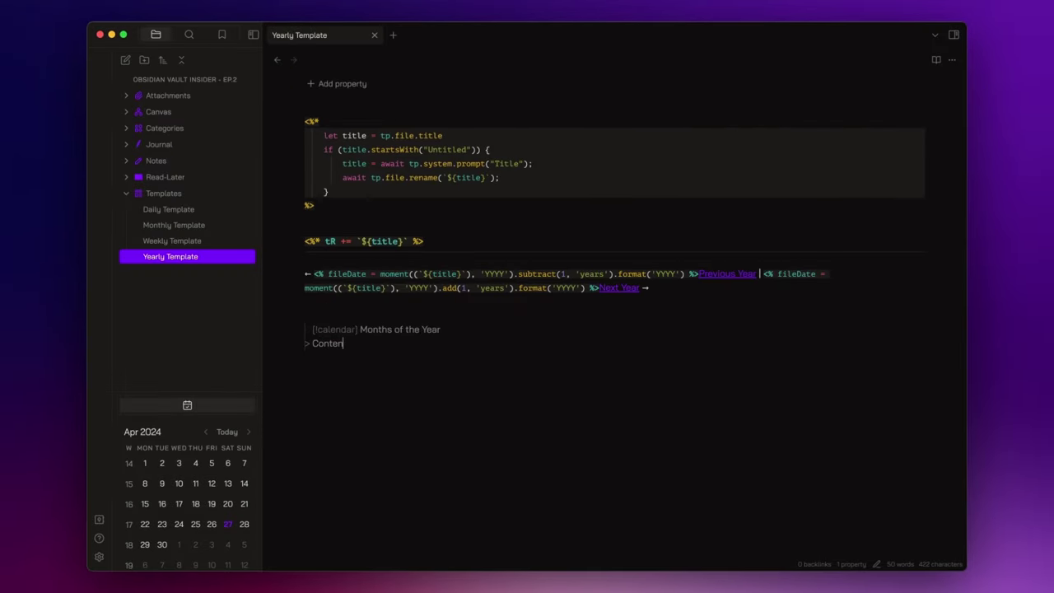
key("BackSpace")
key("BackSpace")
key("BackSpace")
key("BackSpace")
key("BackSpace")
key("BackSpace")
In the callout, add a January link to <% tp.date.now("YYYY-MM", "P-11M") %> and duplicate the line eleven times
type("[[")
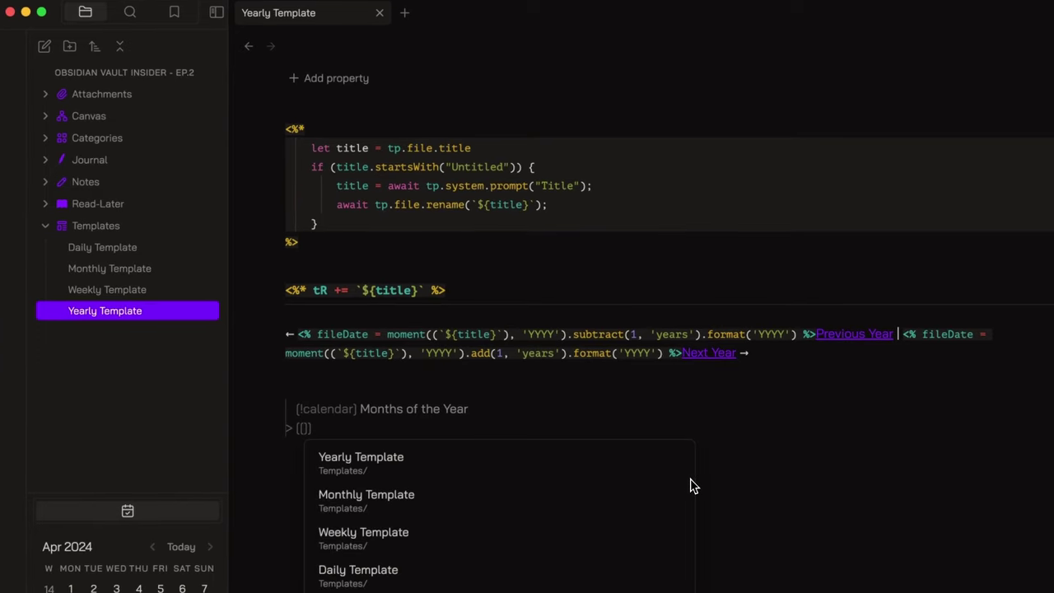
type("<% tp.date.now(\"YYYY-MM\", \"P-11M\") %>|January")
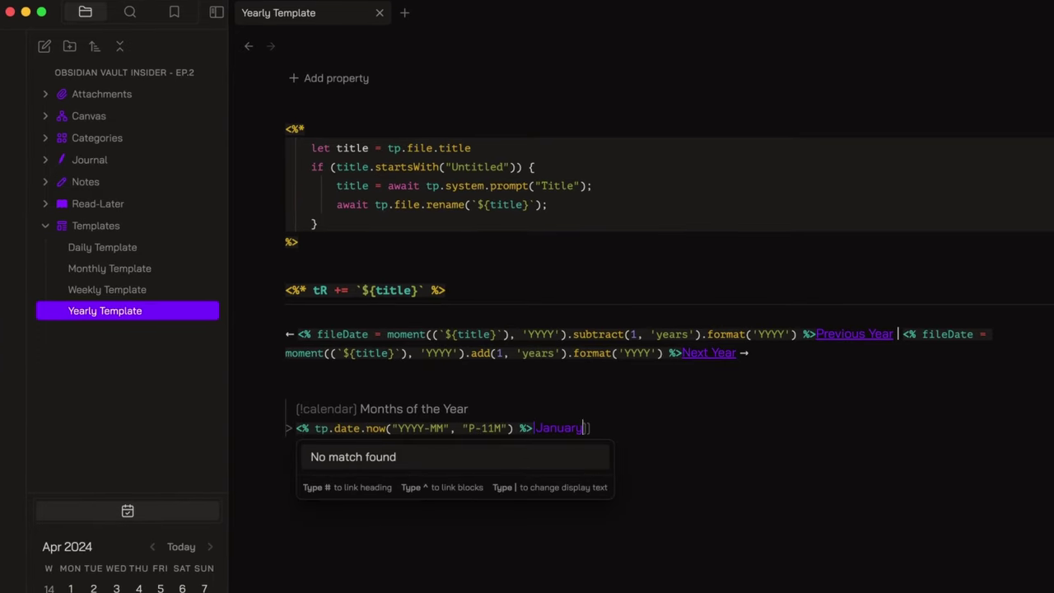
key("shift+alt+Down")
key("shift+alt+Down")
key("shift+alt+Down")
key("shift+alt+Down")
key("shift+alt+Down")
key("shift+alt+Down")
key("shift+alt+Down")
key("shift+alt+Down")
key("shift+alt+Down")
key("shift+alt+Down")
key("shift+alt+Down")
Change the display text of the eleven duplicated links to February through December in order
key("Up")
key("Up")
key("Up")
key("Up")
key("Up")
key("Up")
key("Up")
key("Up")
key("Up")
key("Up")
key("alt+BackSpace")
type("February")
key("Down")
key("alt+BackSpace")
type("March")
key("Down")
key("alt+BackSpace")
type("April")
key("alt+BackSpace")
type("May")
key("Down")
key("alt+BackSpace")
type("June")
key("Down")
key("alt+BackSpace")
type("July")
key("Down")
key("alt+BackSpace")
type("August")
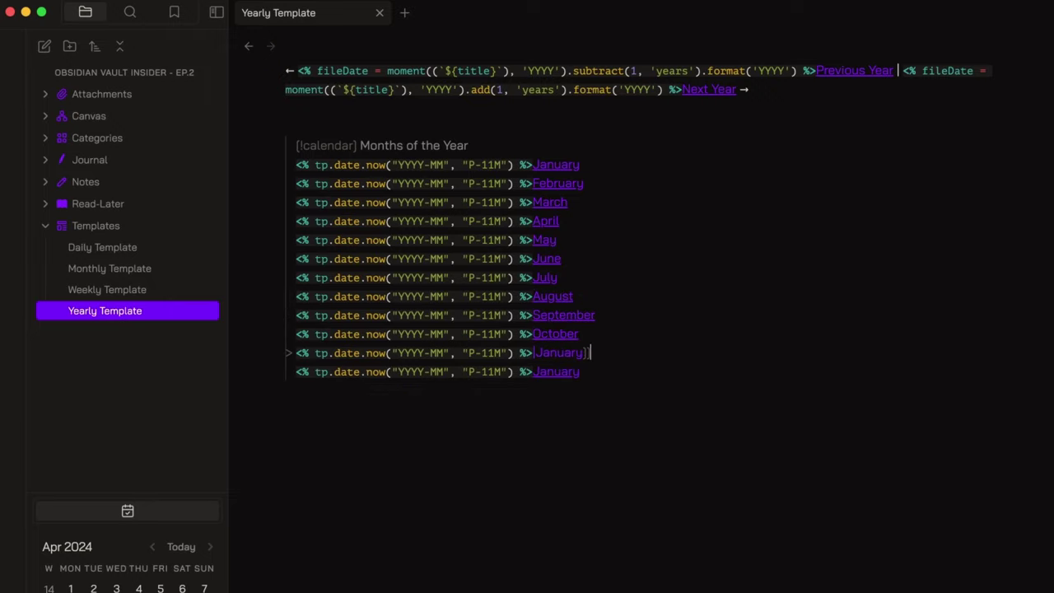
key("alt+BackSpace")
type("November")
key("Down")
key("alt+BackSpace")
type("December")
Set the date offsets from P-10M for February down to P-1M for November, and remove the offset from December
key("Up")
key("BackSpace")
key("Up")
key("BackSpace")
key("BackSpace")
type("2")
key("Up")
key("BackSpace")
key("BackSpace")
key("Up")
key("BackSpace")
key("BackSpace")
key("Up")
key("BackSpace")
key("BackSpace")
key("Up")
key("BackSpace")
key("BackSpace")
type("5")
key("Up")
key("BackSpace")
key("BackSpace")
type("6")
key("Up")
key("BackSpace")
key("BackSpace")
type("7")
key("Up")
key("BackSpace")
key("BackSpace")
type("8")
left_click(653, 529)
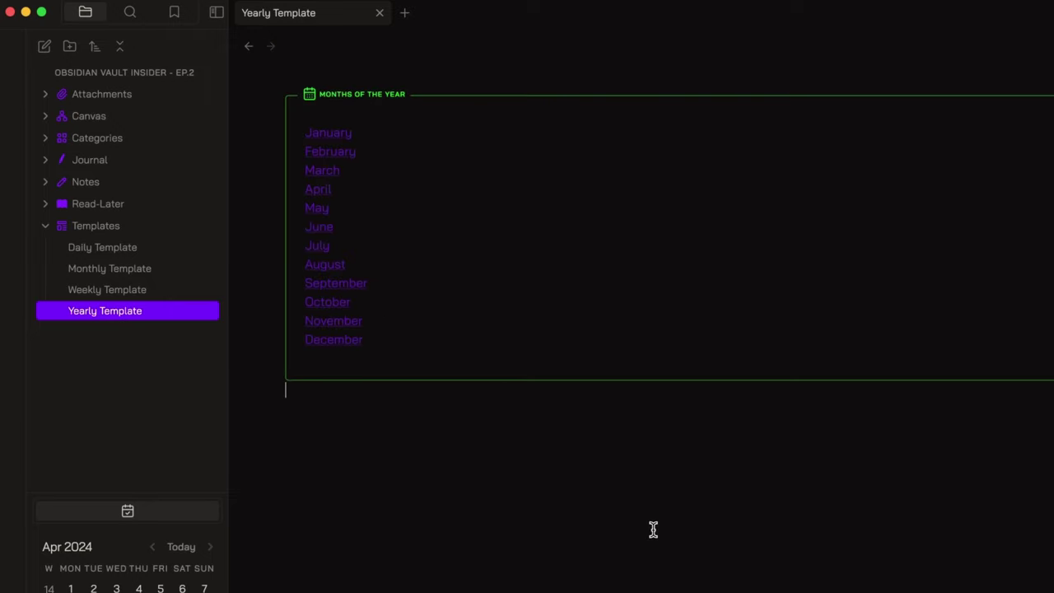
Make the Months of the Year callout collapsed by default by adding - after [!calendar]
left_click(452, 240)
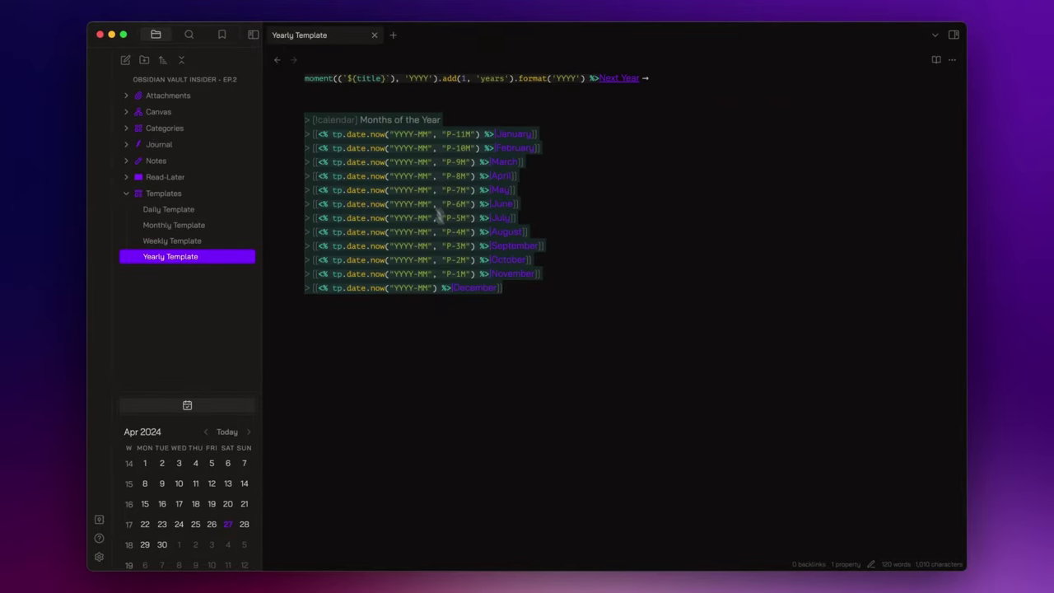
left_click(362, 120)
type("-")
left_click(457, 343)
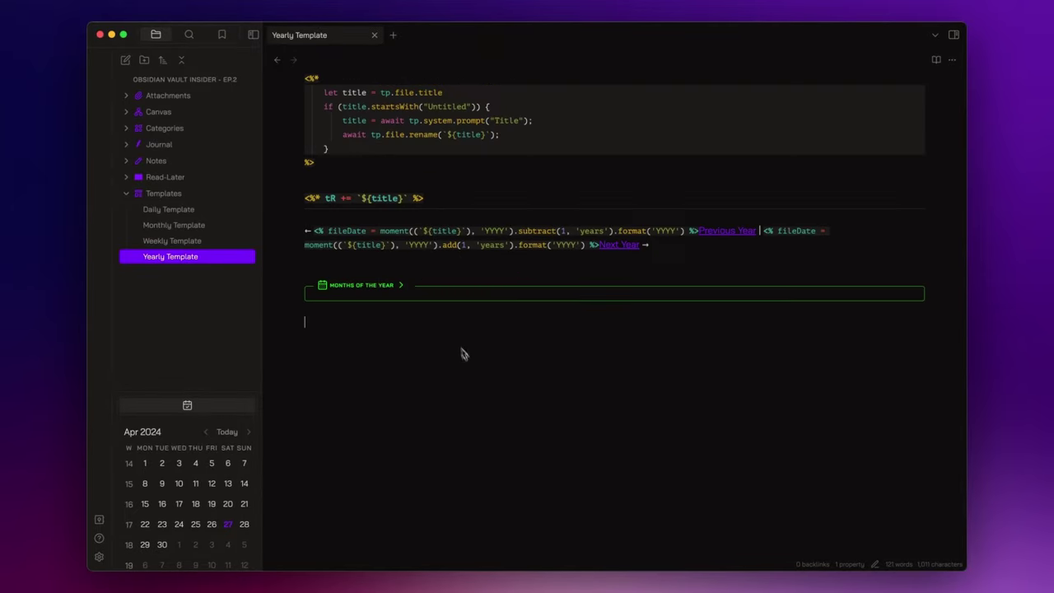
Below the months callout, add a level-two Notes heading followed by <% tp.file.cursor() %>
type("## Notes")
key("Return")
type("tp.file.cursor() %>")
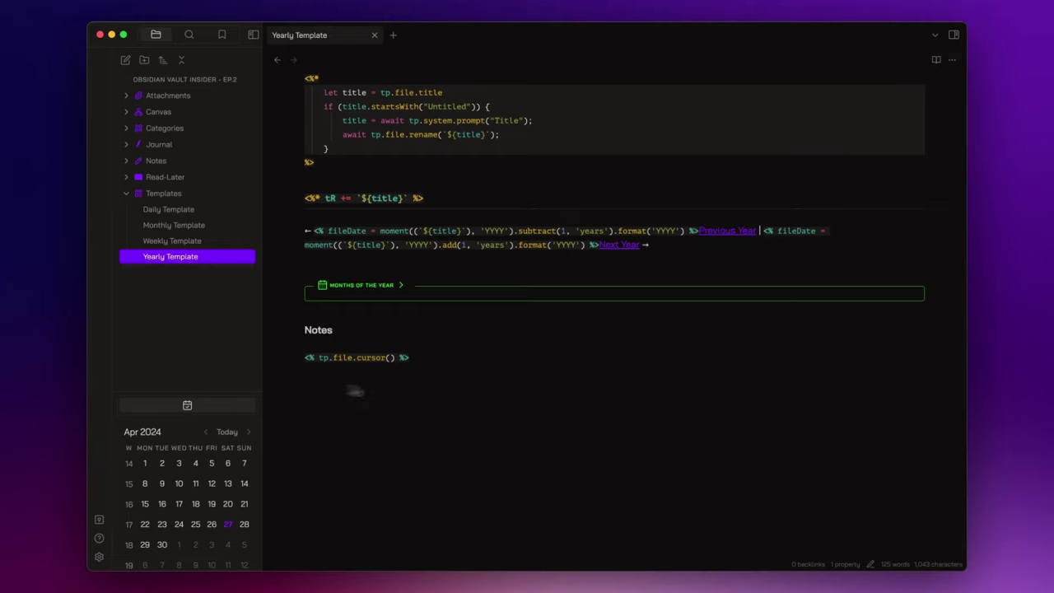
Expand the Journal and 01 - Daily folders and create the daily note for 27 April 2024 from the calendar
left_click(128, 146)
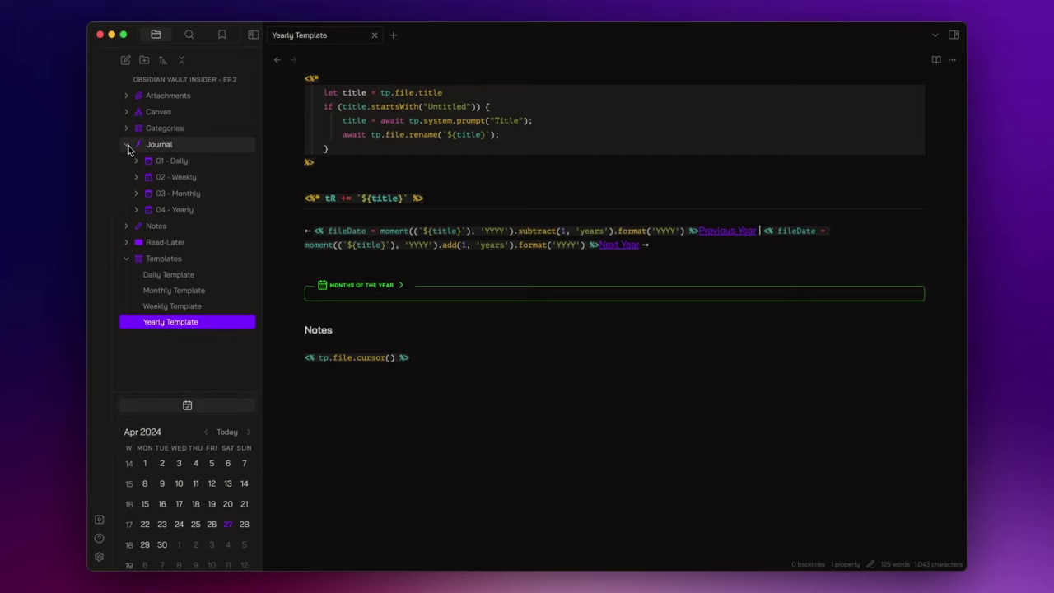
left_click(136, 162)
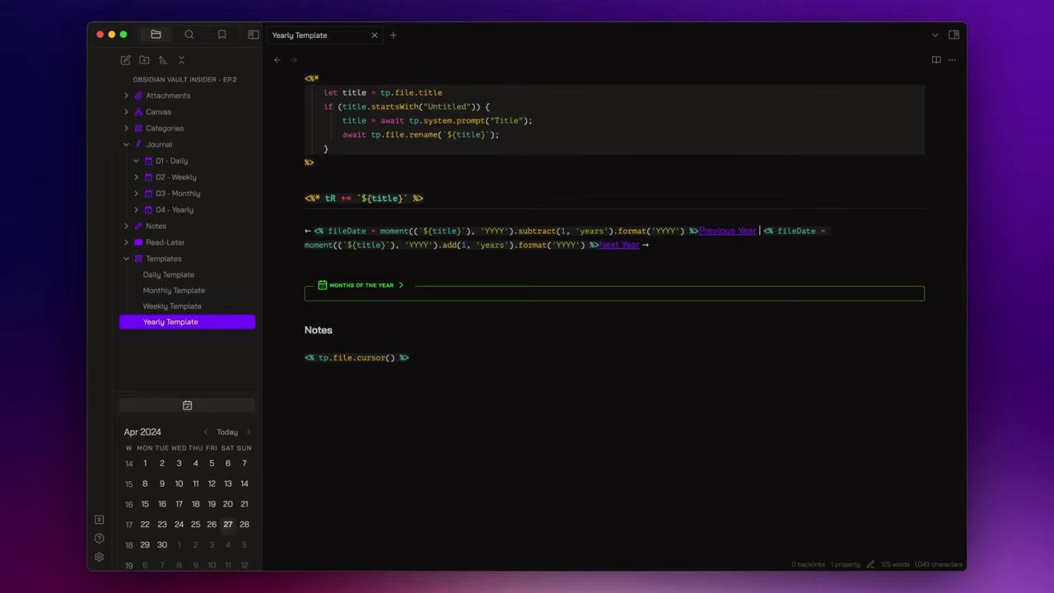
left_click(228, 524)
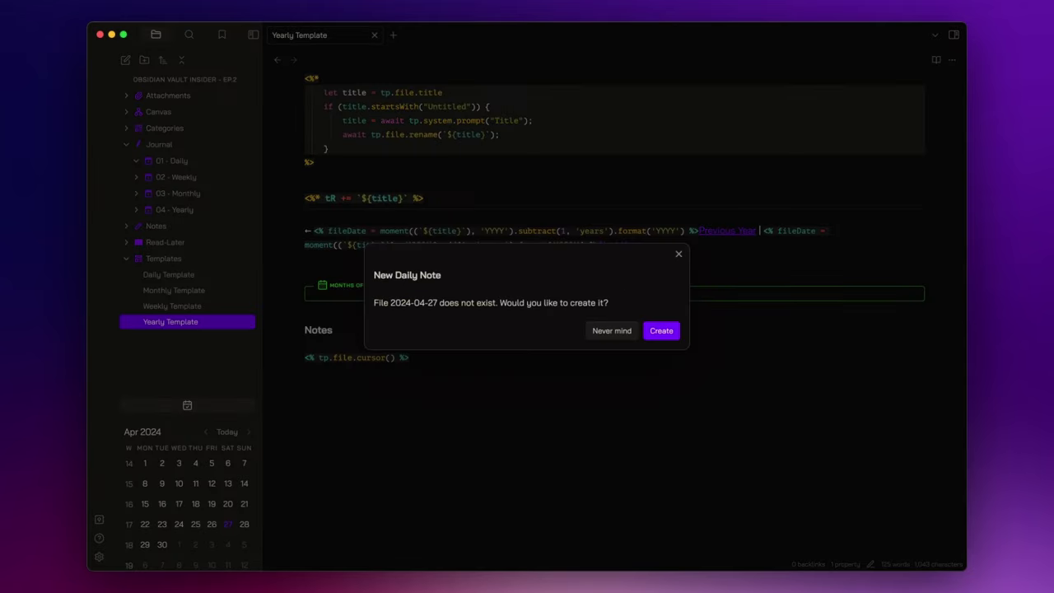
left_click(665, 333)
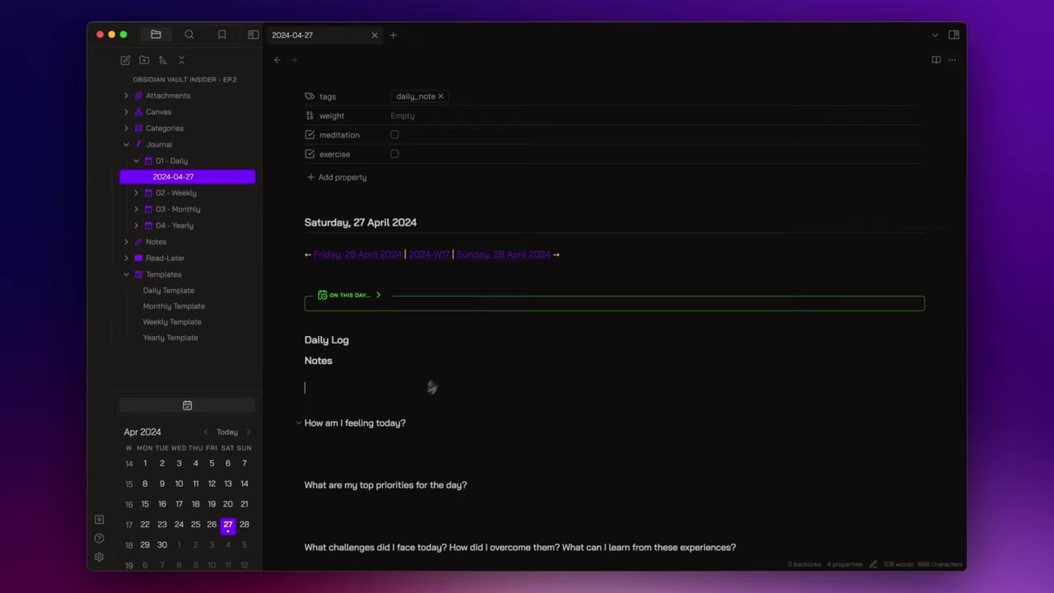
Create the daily notes for 26 and 28 April 2024 from the calendar
left_click(215, 531)
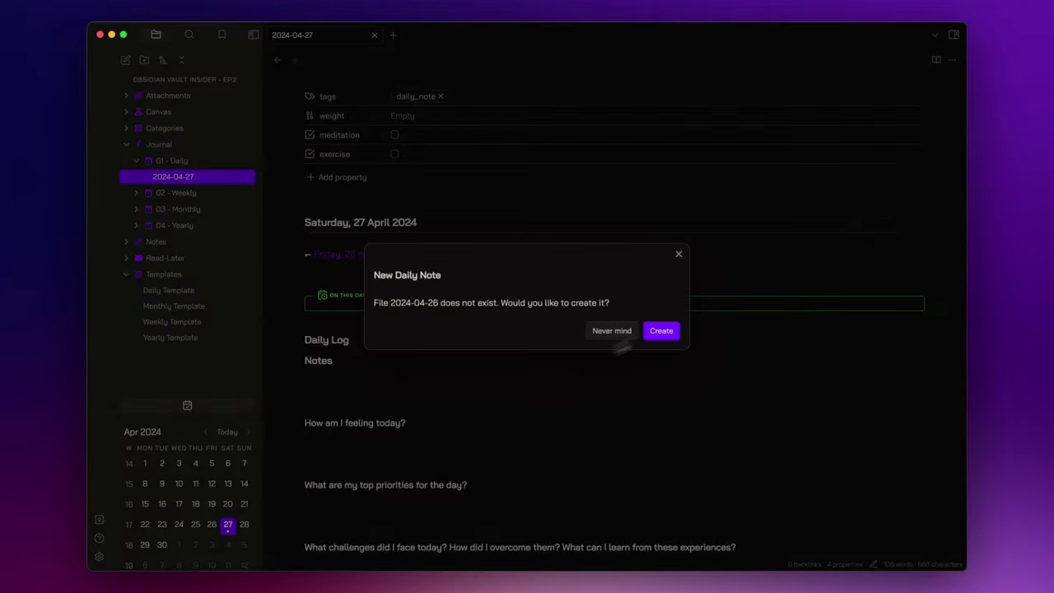
left_click(664, 332)
left_click(243, 532)
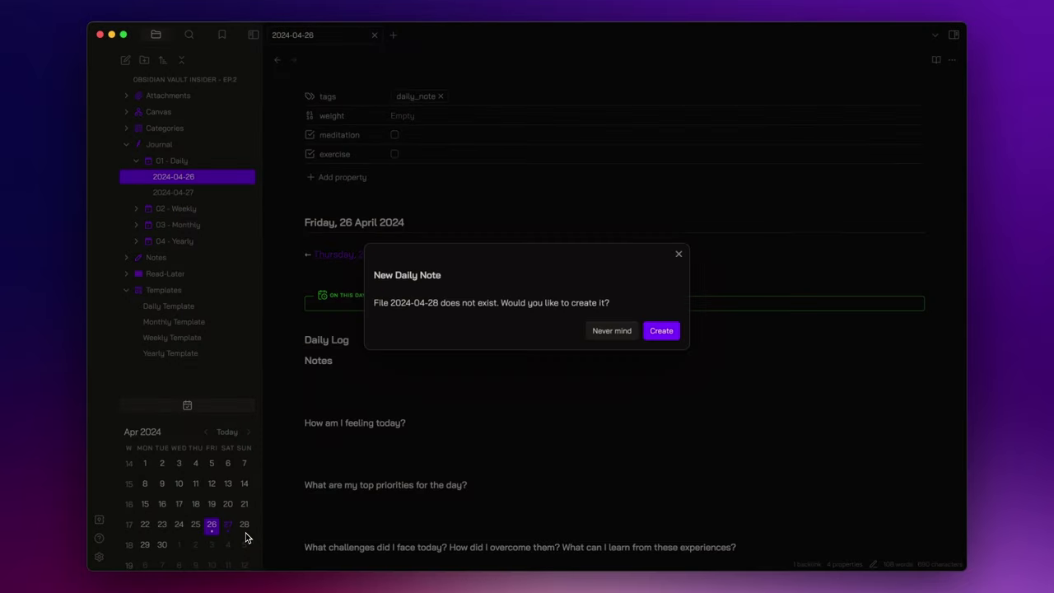
left_click(662, 334)
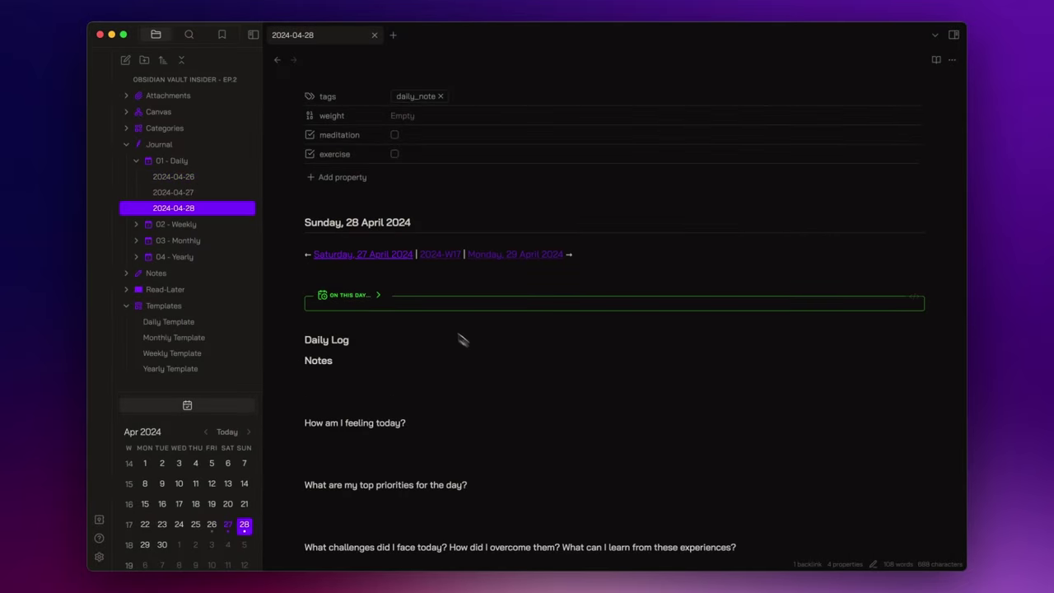
Follow the previous-day links from 28 April back to 26 April and create the 25 April 2024 note through its link
left_click(384, 262)
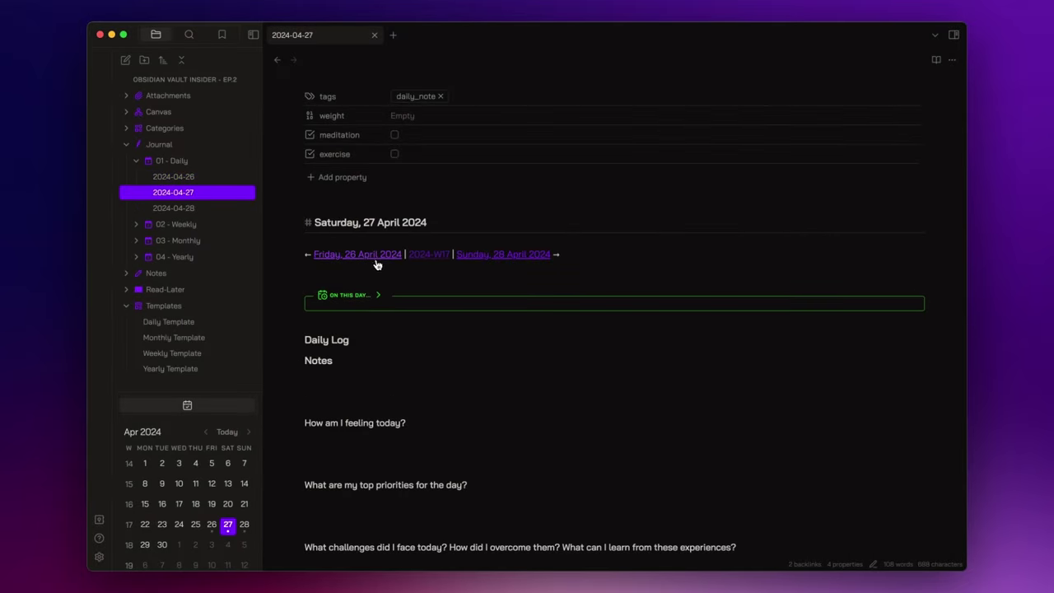
left_click(374, 261)
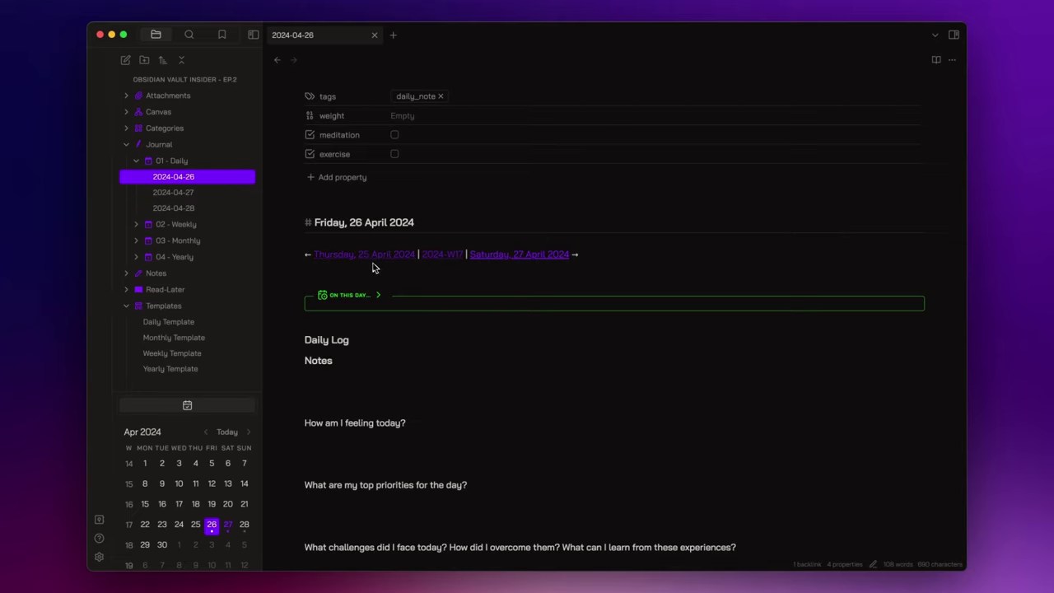
left_click(365, 261)
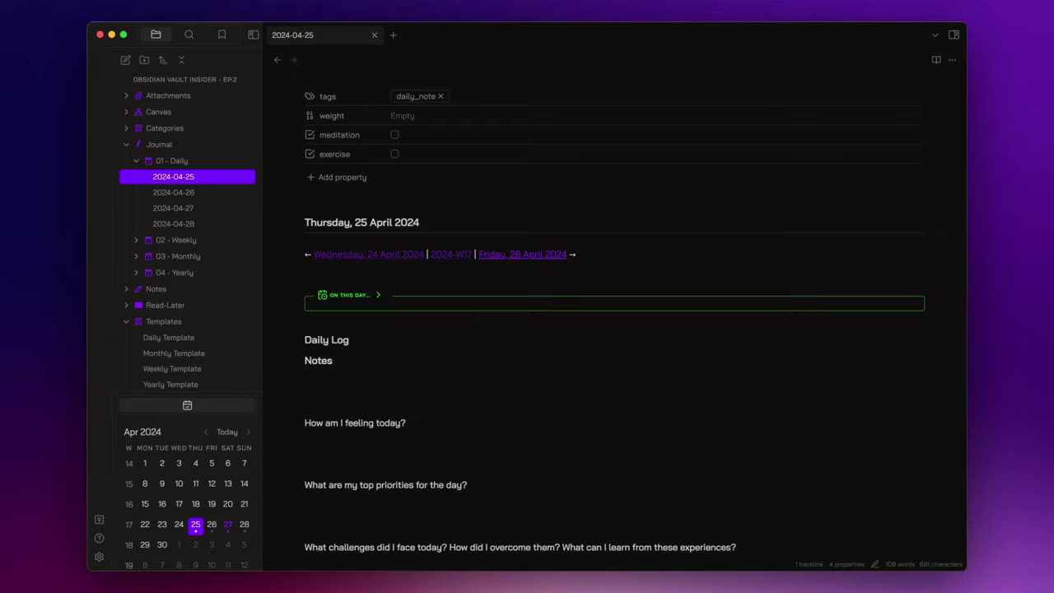
Create the weekly notes 2024-W17, 2024-W16 and 2024-W15 from the calendar's week numbers
left_click(129, 530)
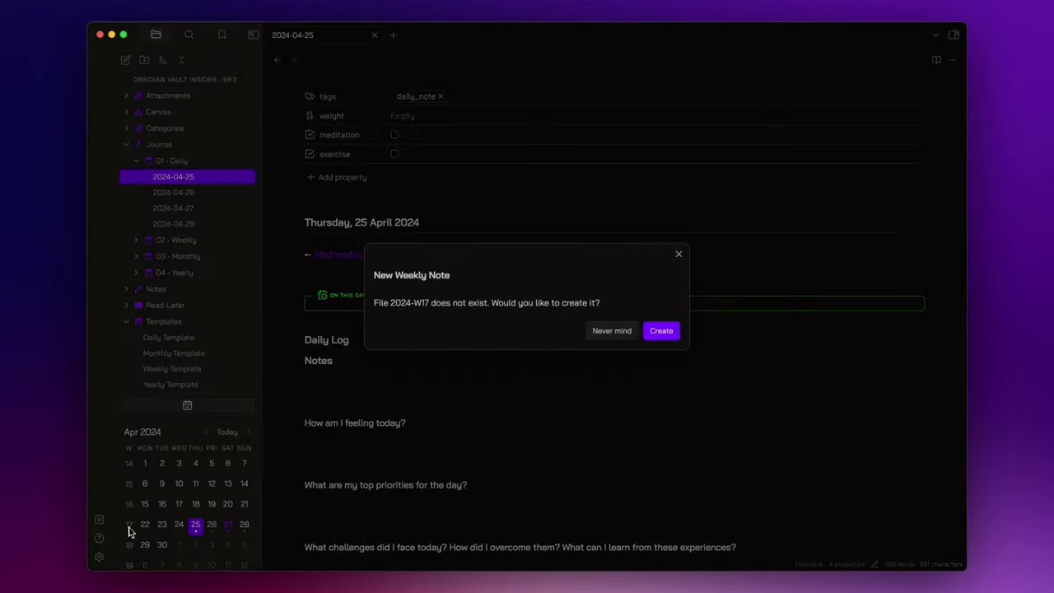
left_click(664, 332)
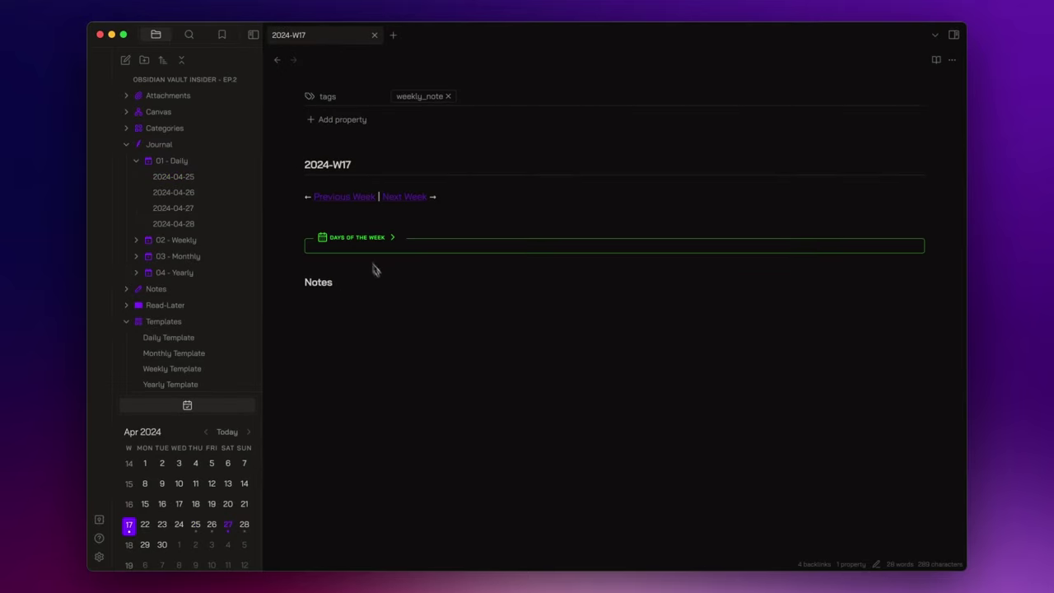
left_click(129, 504)
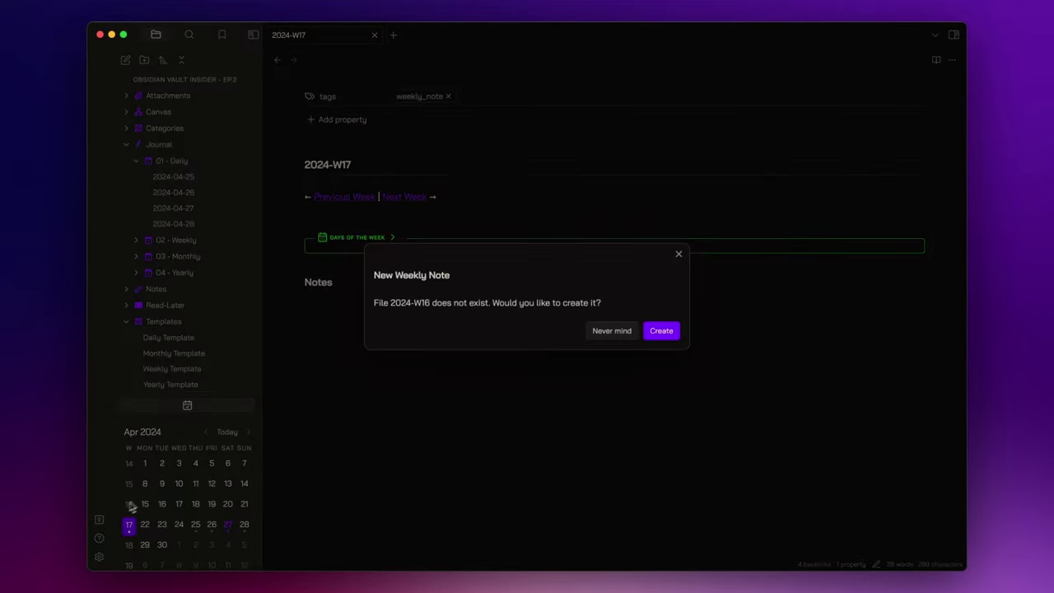
left_click(663, 331)
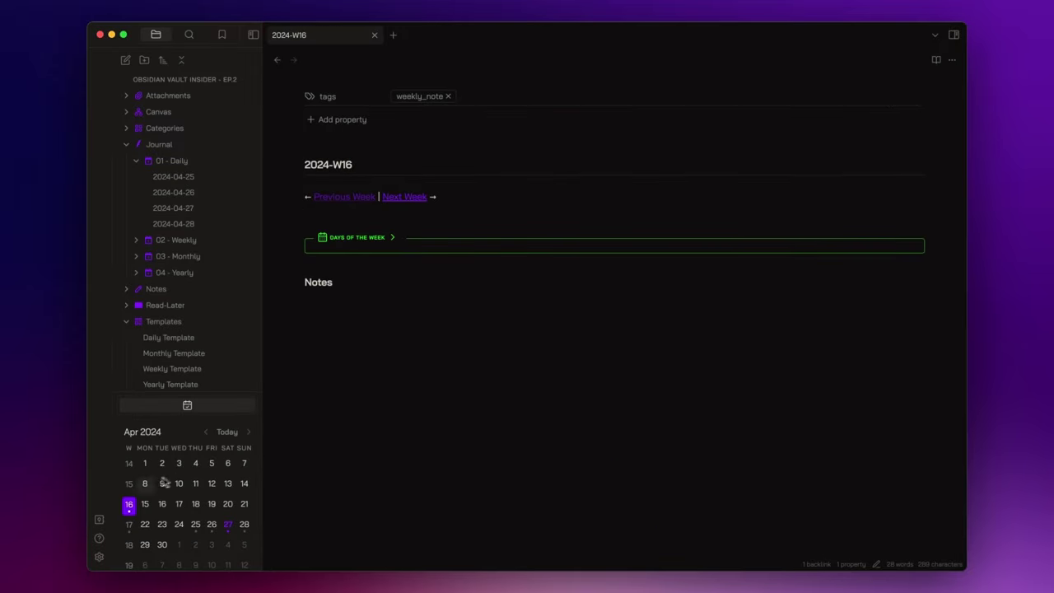
left_click(130, 484)
left_click(660, 332)
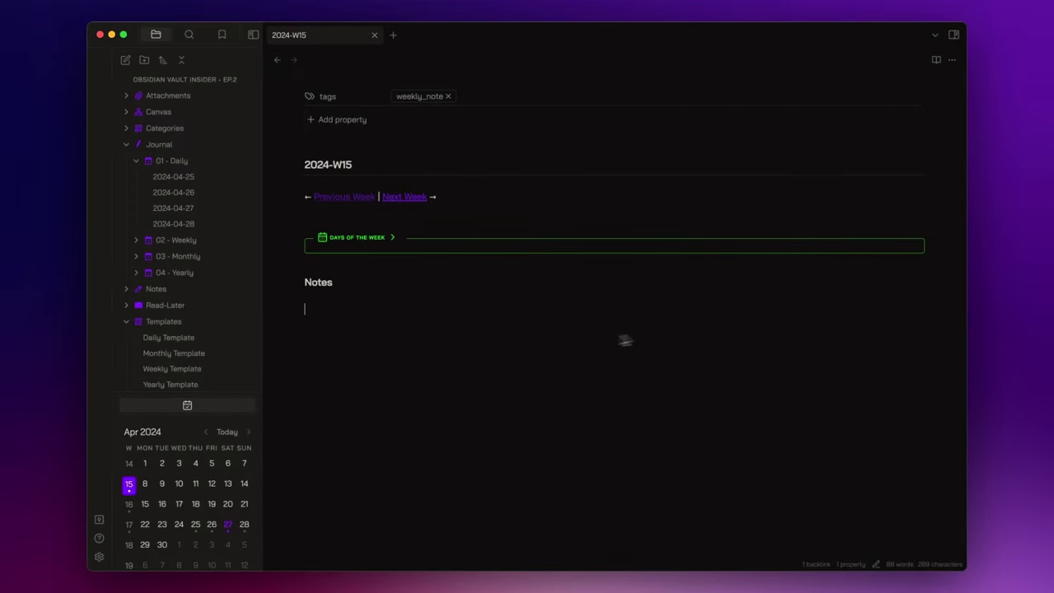
Test the weekly navigation links by going forward from 2024-W15 to 2024-W17 and back to 2024-W16
left_click(412, 200)
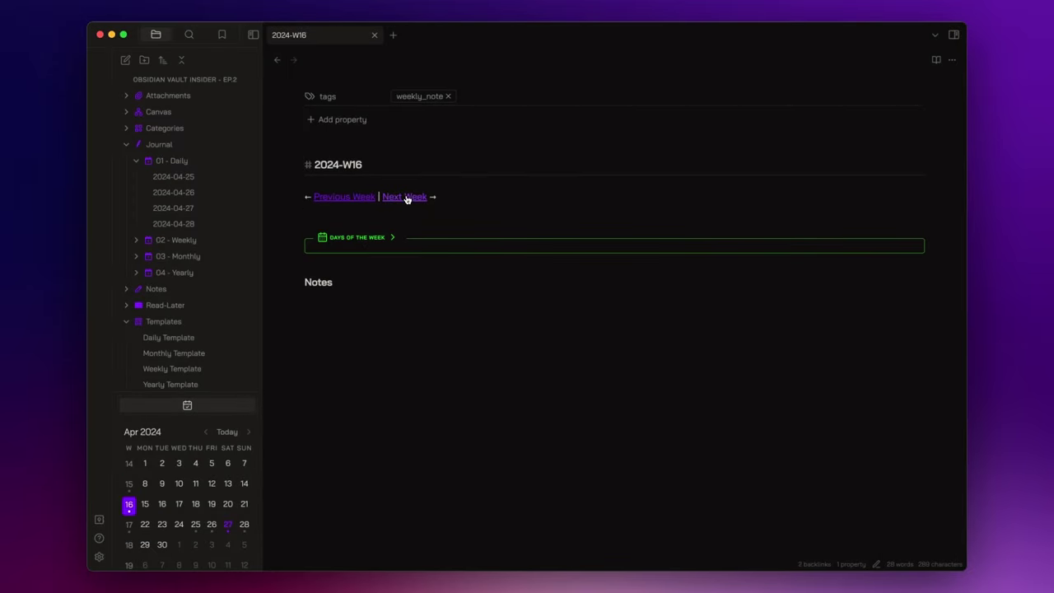
left_click(406, 199)
left_click(350, 199)
Expand the 02 - Weekly, 03 - Monthly and 04 - Yearly folders and create a note titled 2024-04 in 03 - Monthly
left_click(140, 242)
scroll(139, 280, "down", 1)
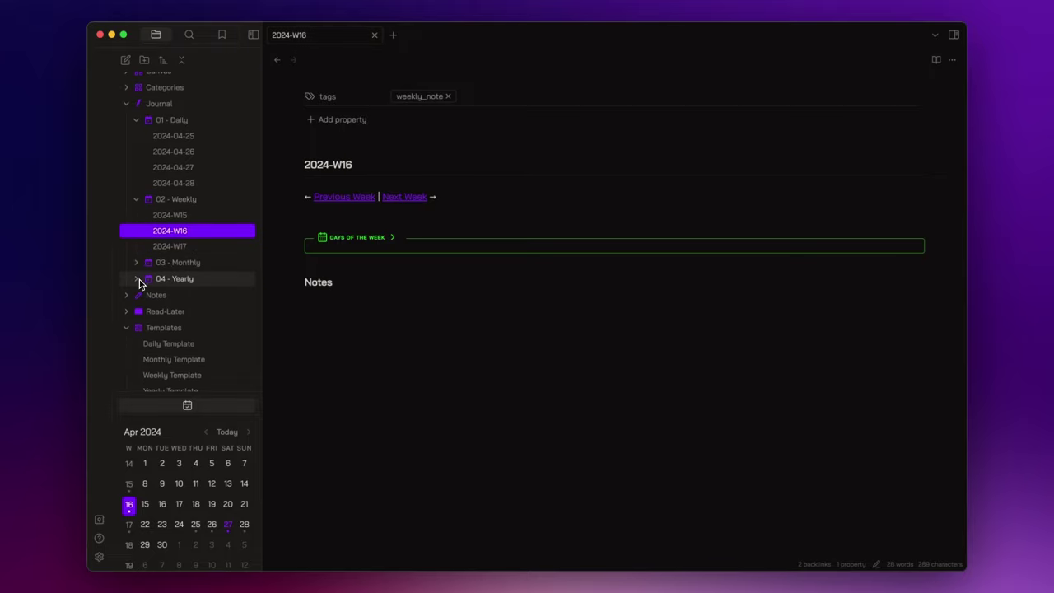
left_click(136, 279)
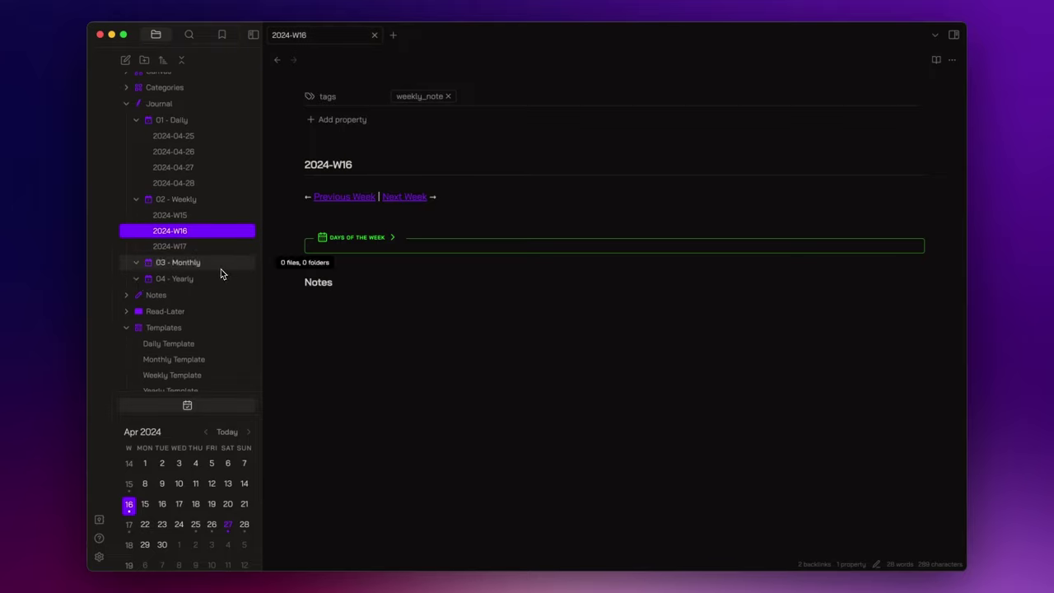
right_click(221, 270)
left_click(237, 275)
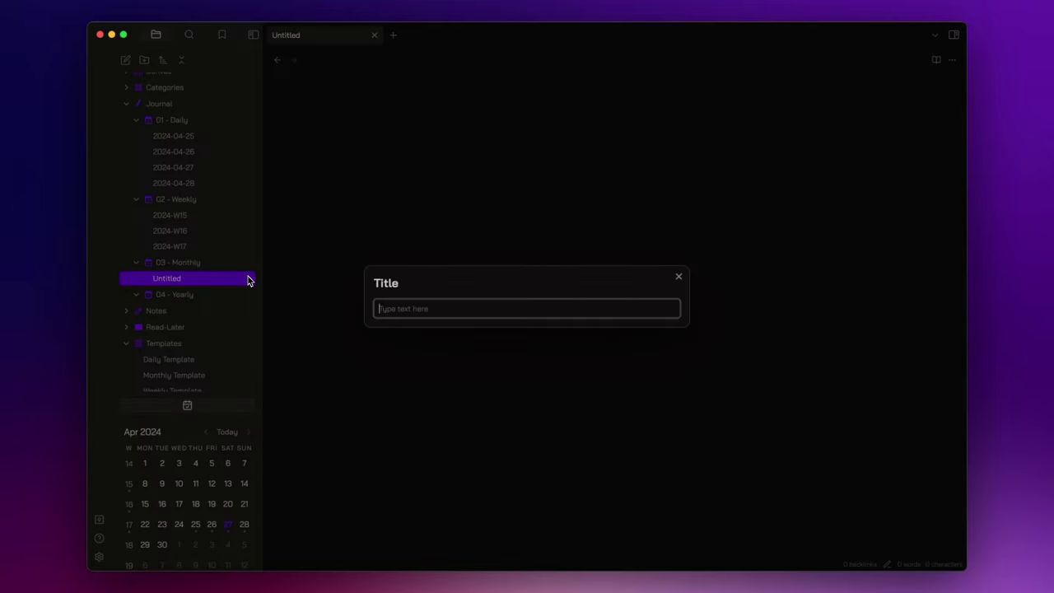
type("2024-04")
key("Return")
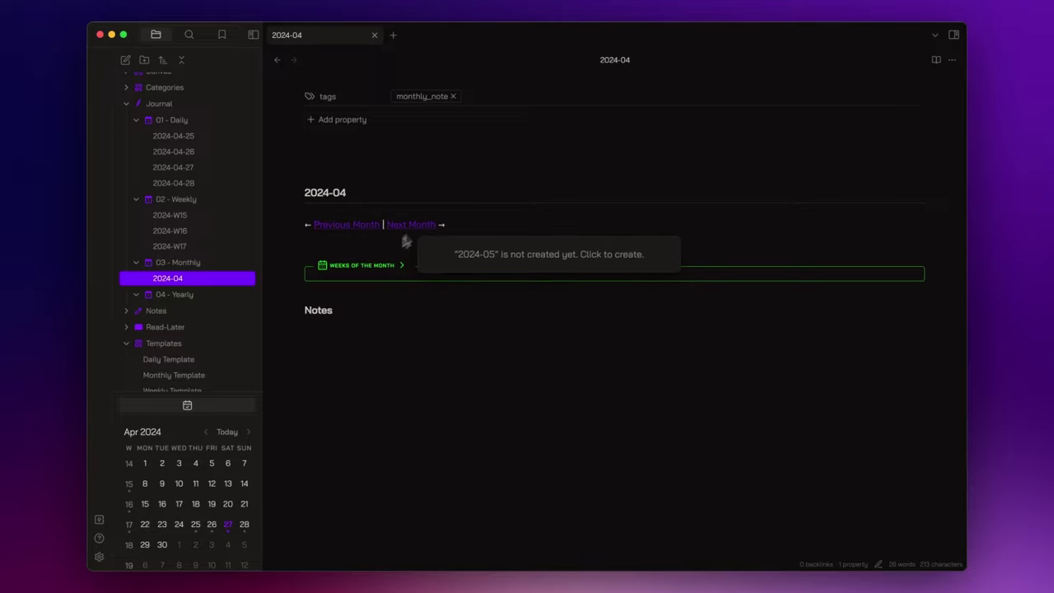
Create a note titled 2024 in the 04 - Yearly folder and place the cursor below its Notes heading
right_click(193, 295)
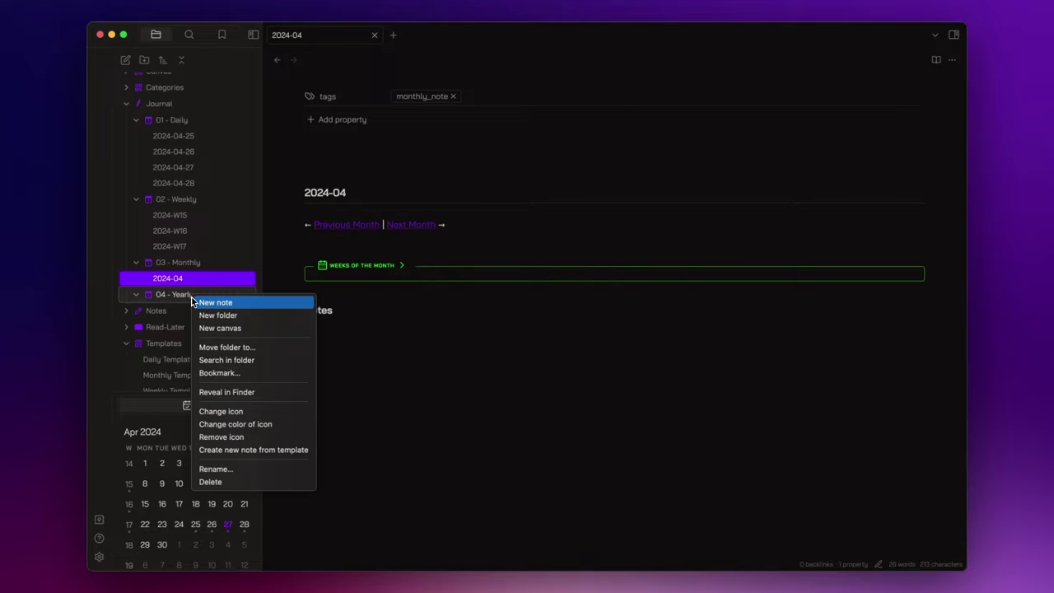
left_click(256, 303)
type("2024")
key("Return")
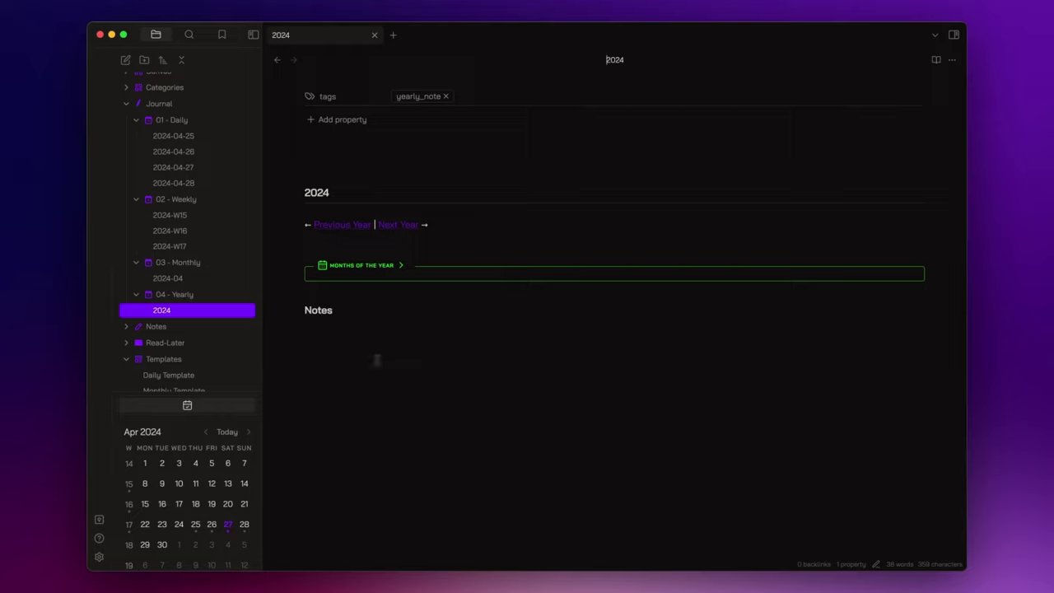
left_click(305, 336)
In the QuickAdd plugin settings, add a Template choice named New Monthly Note
key("super+comma")
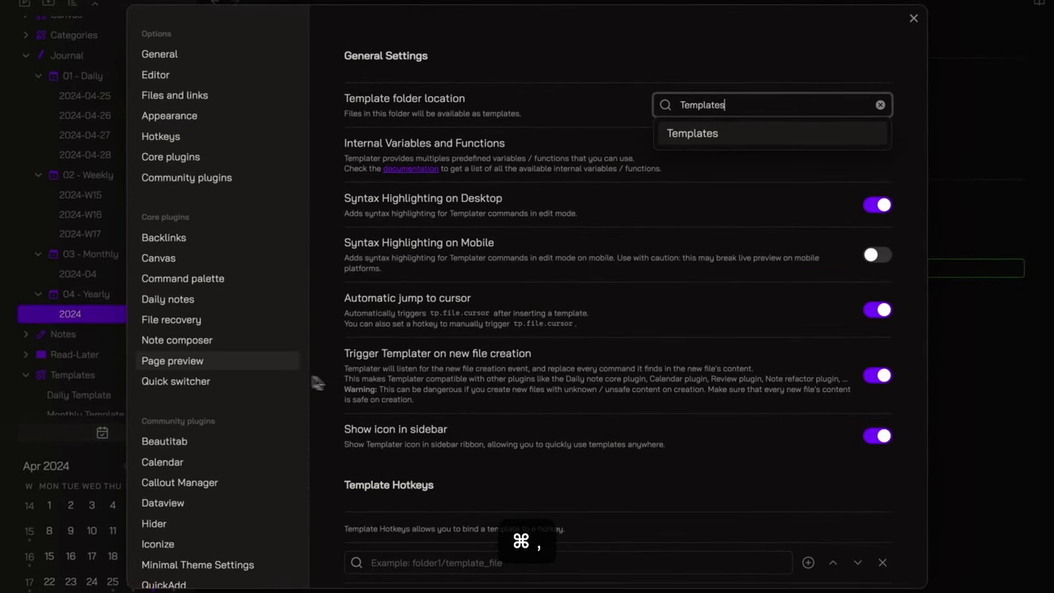
scroll(242, 366, "down", 2)
left_click(190, 518)
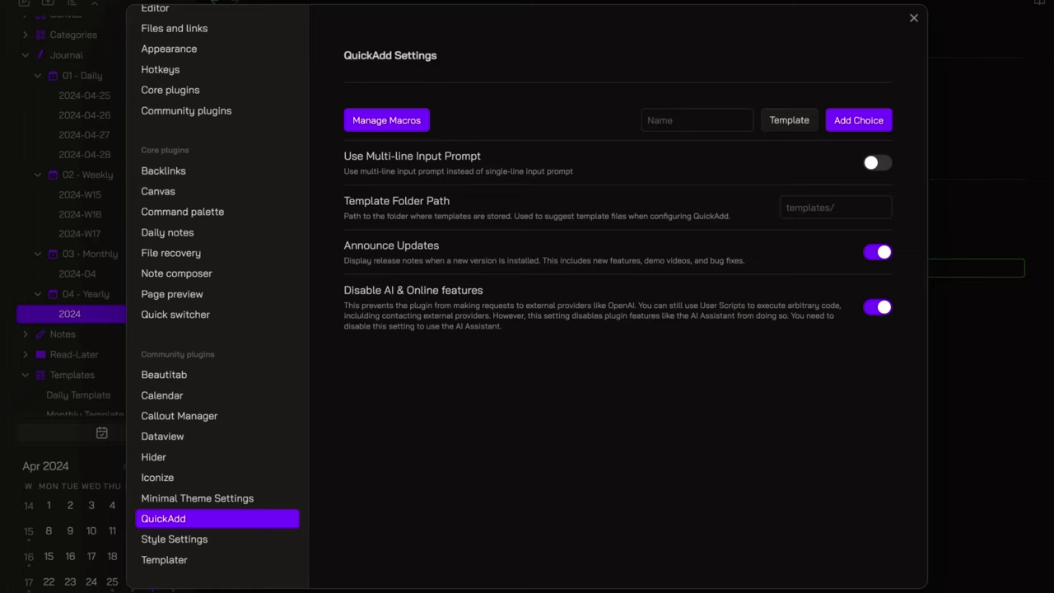
left_click(688, 122)
type("New Monthly Note")
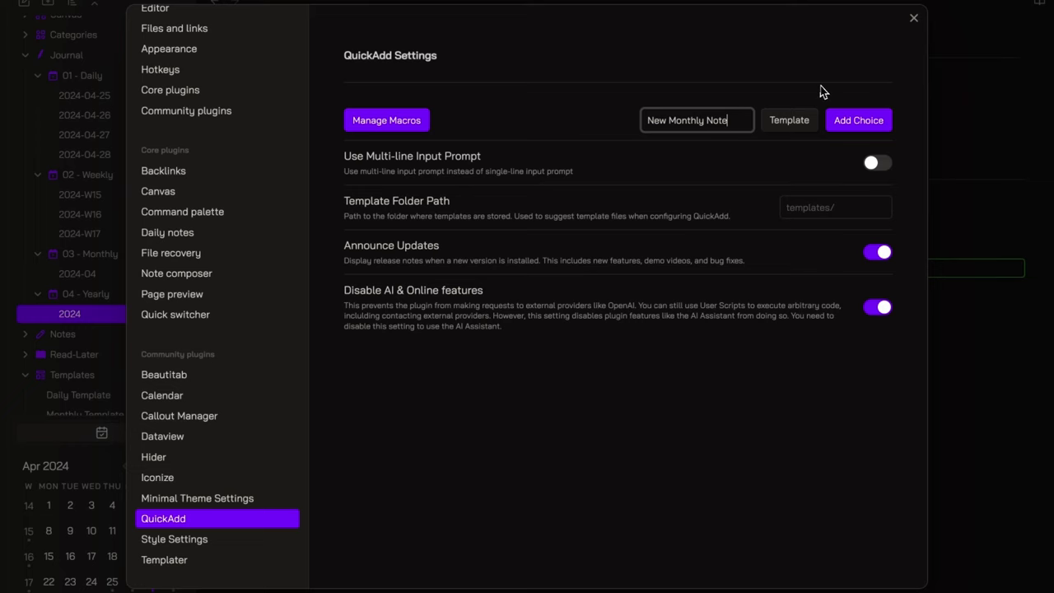
left_click(842, 120)
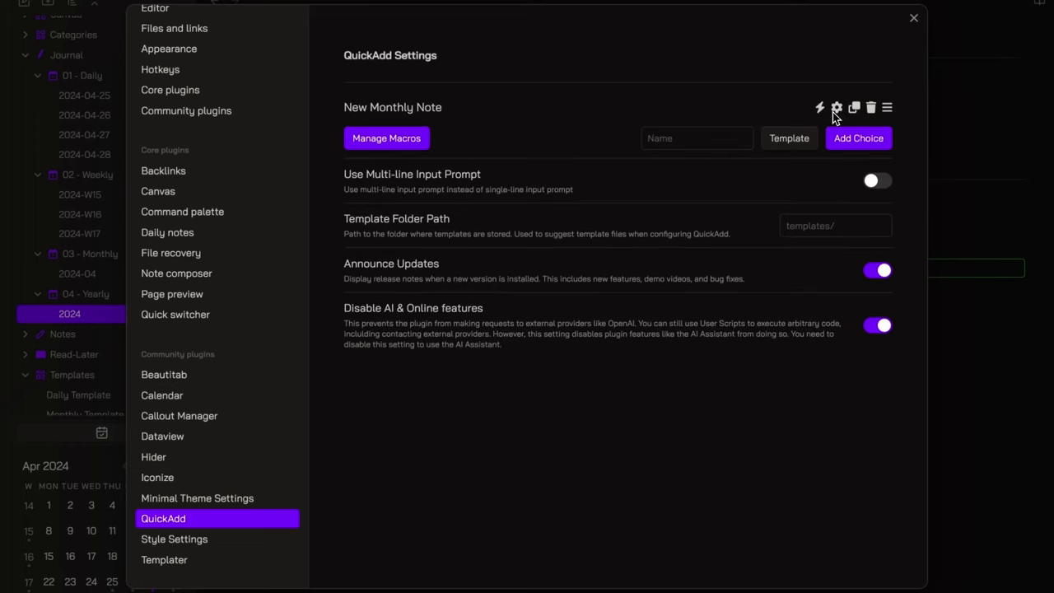
Configure the New Monthly Note choice to use Templates/Monthly Template.md as its template path
left_click(837, 110)
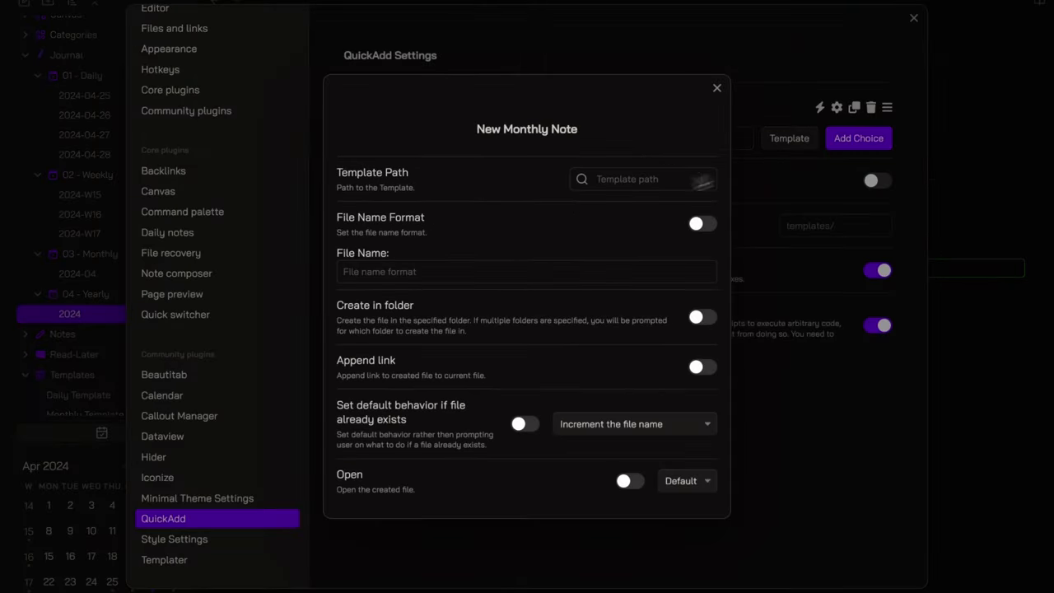
left_click(639, 178)
type("mo")
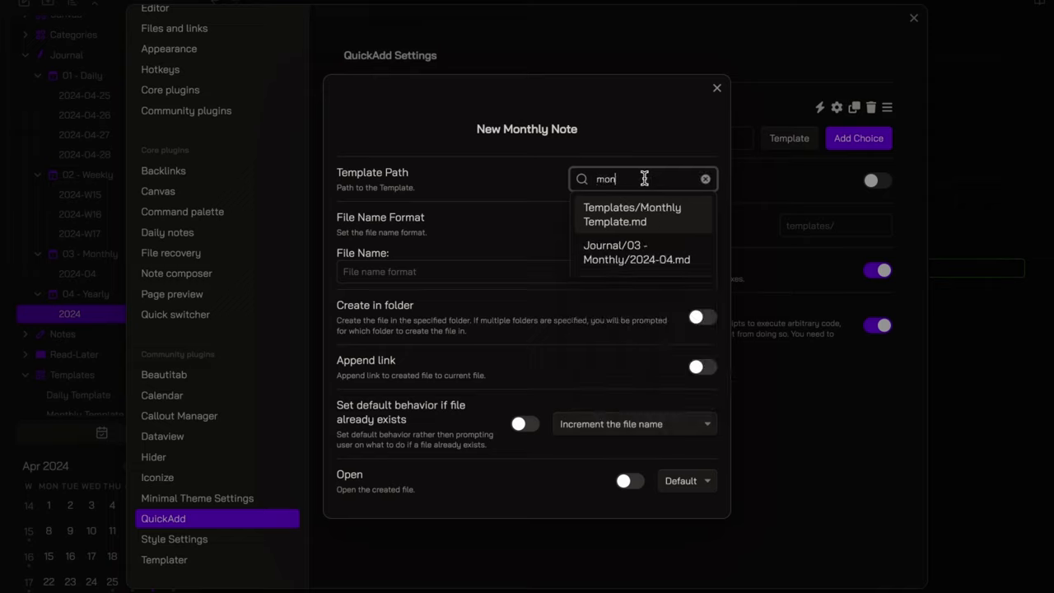
type("n")
left_click(682, 216)
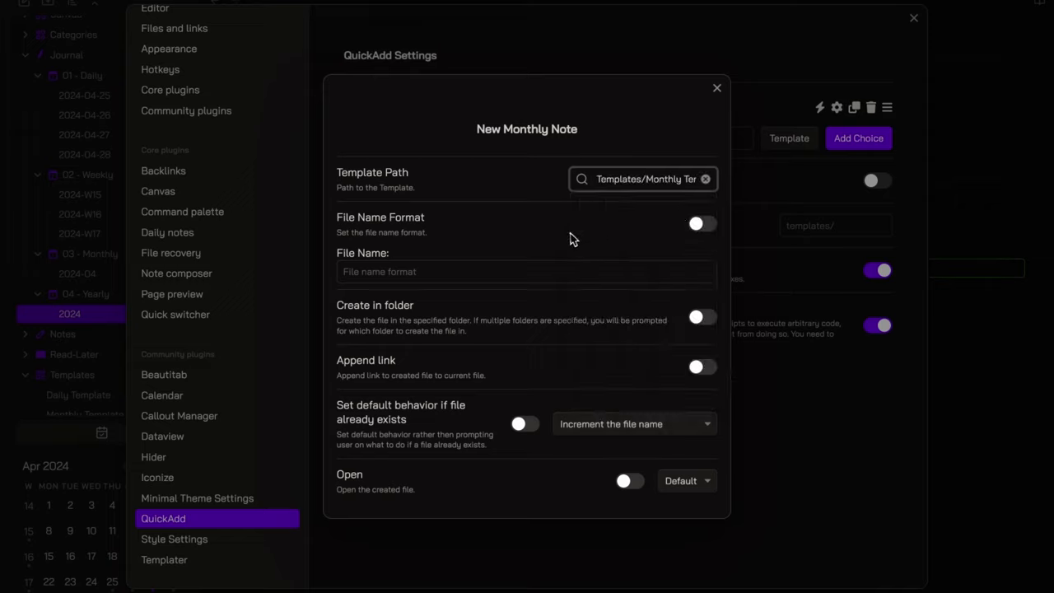
Enable the file name format for New Monthly Note and set it to {{date:YYYY-MM}}
left_click(700, 227)
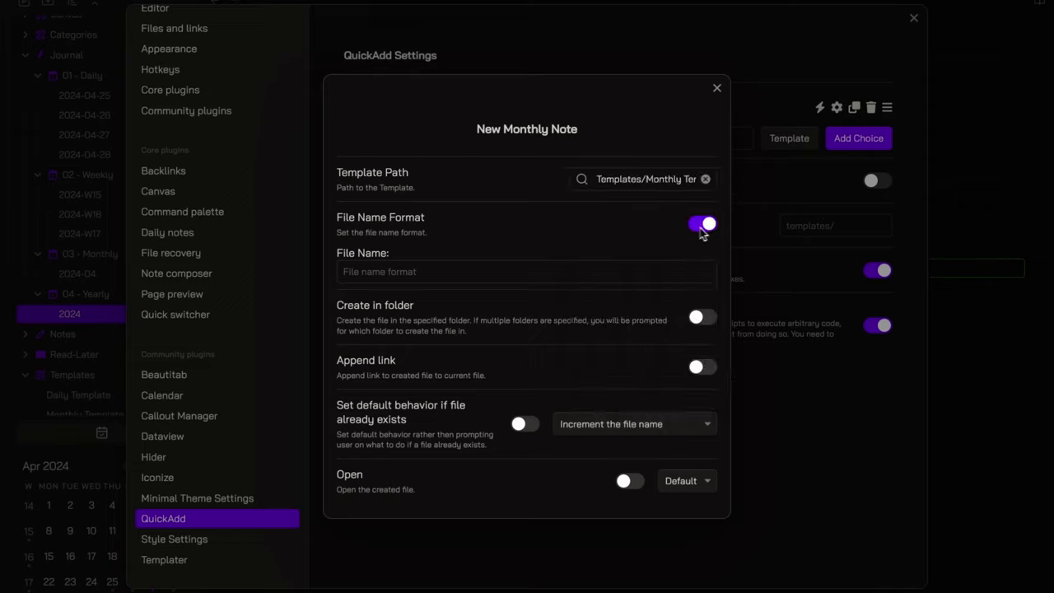
left_click(442, 271)
type("{{da}}")
key("Left")
key("Left")
type("da")
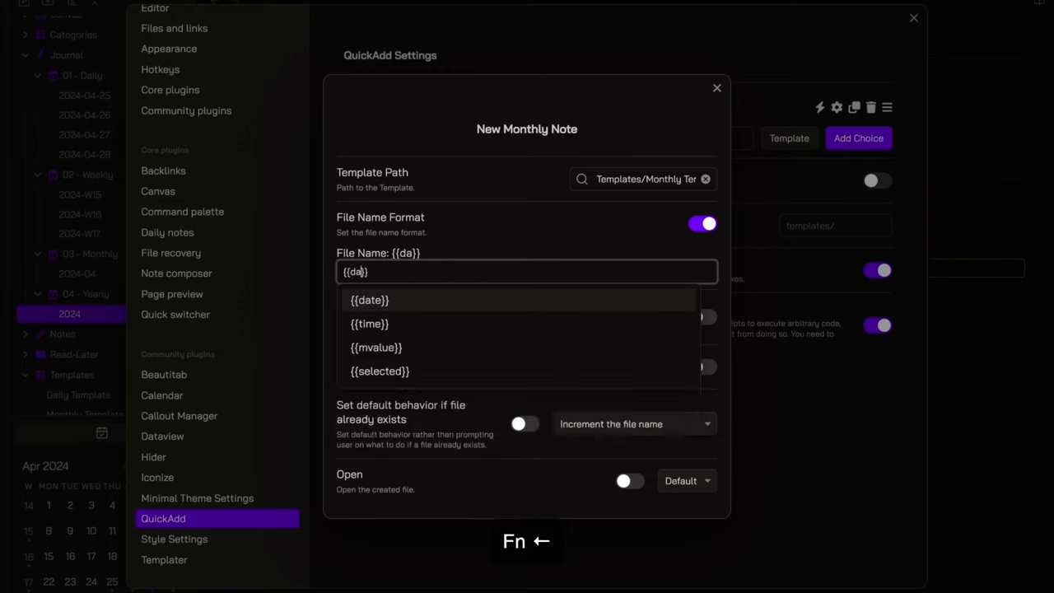
type("te")
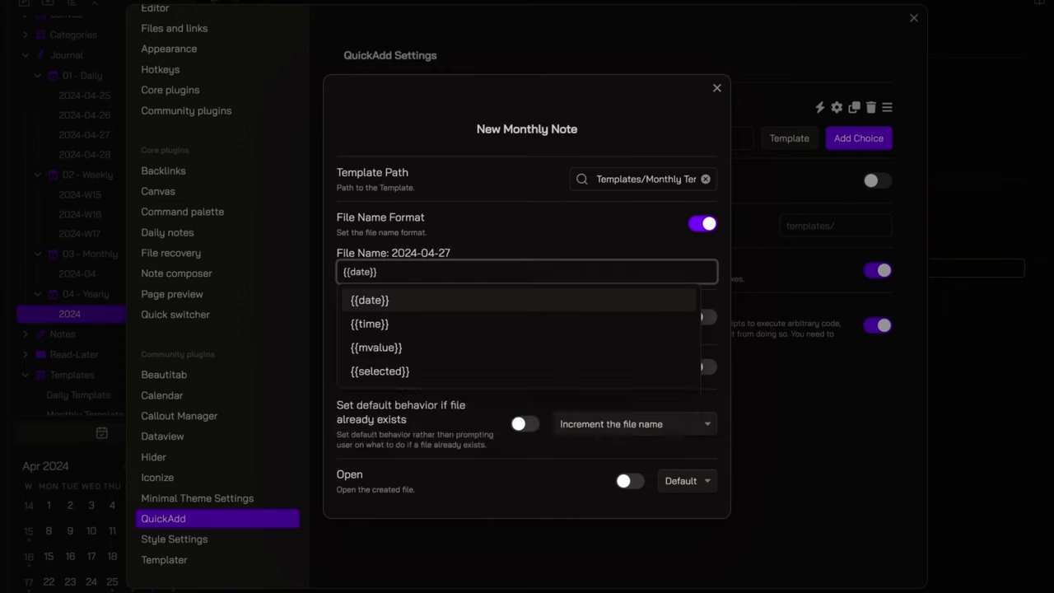
type(":YYYY")
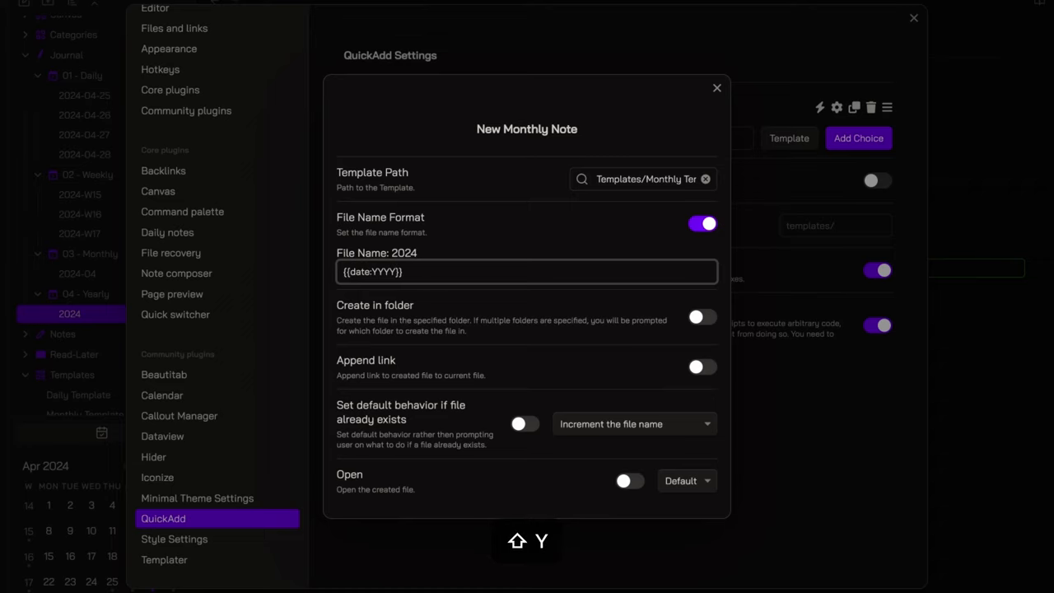
type("-MM")
left_click(523, 242)
Enable creating New Monthly Note files in a specified folder and add Journal/03 - Monthly as that folder
left_click(701, 317)
scroll(705, 330, "down", 1)
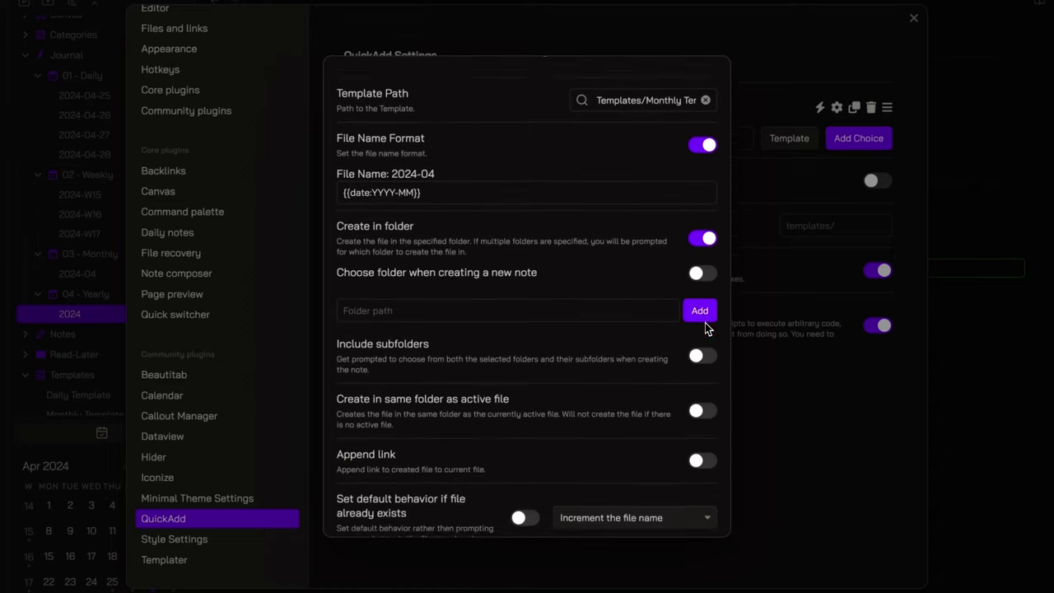
left_click(520, 299)
type("Jou")
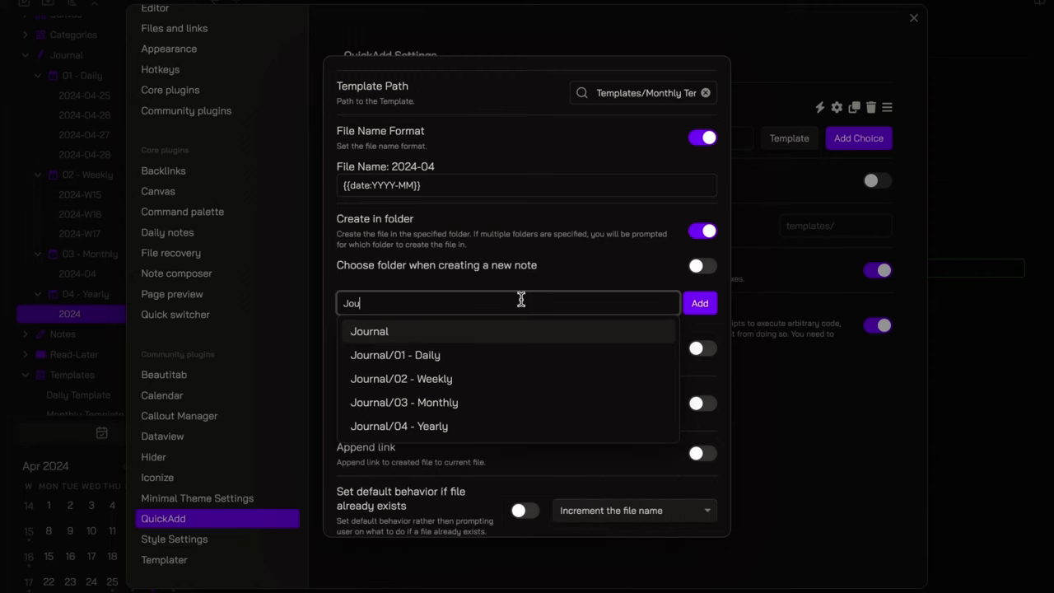
key("Up")
key("Up")
key("Return")
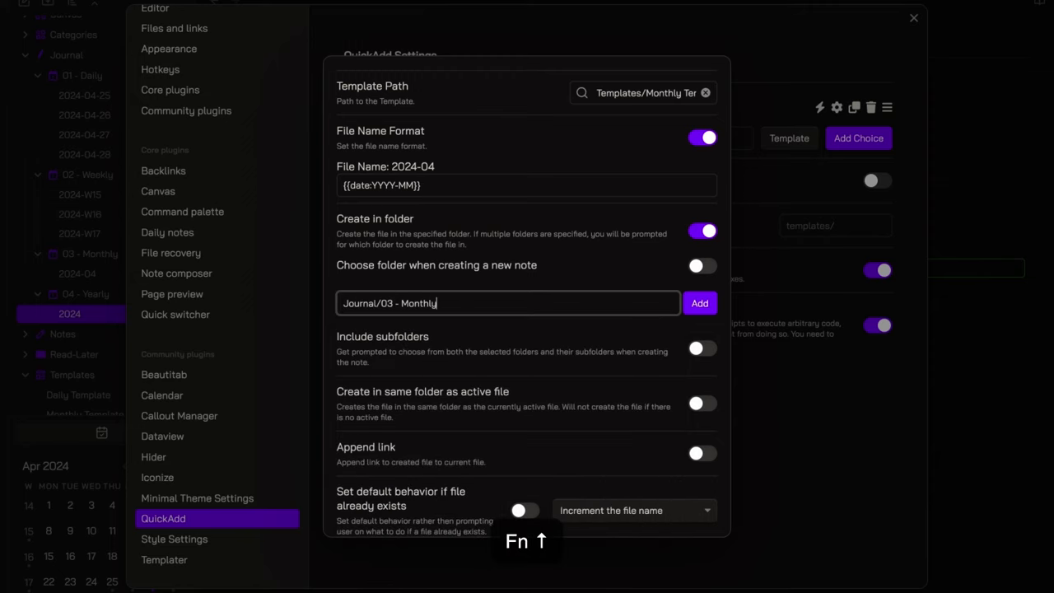
left_click(710, 307)
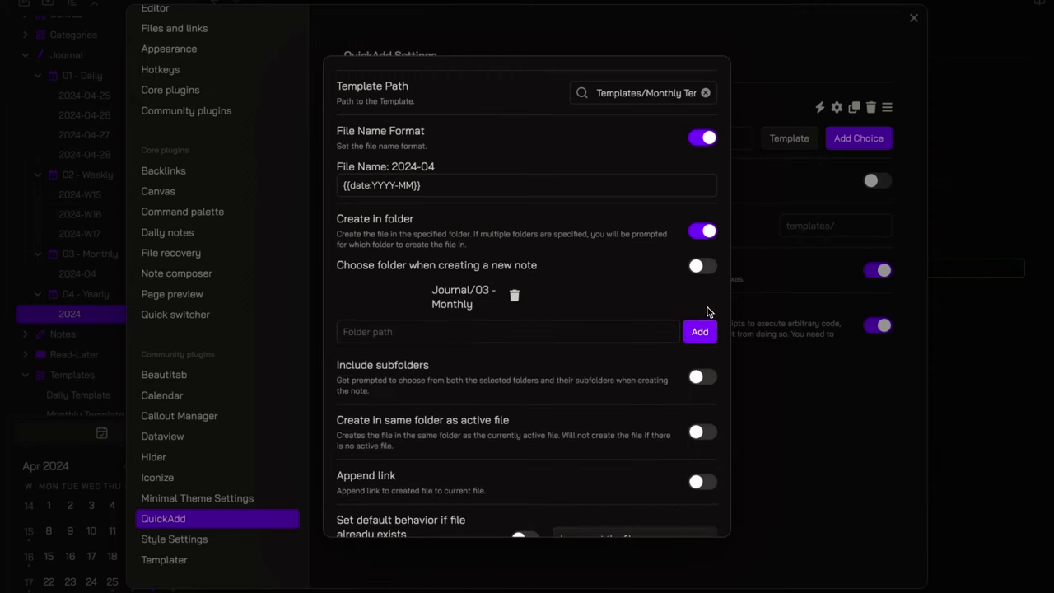
Enable opening the created file for New Monthly Note and close the choice's configuration
scroll(637, 354, "down", 3)
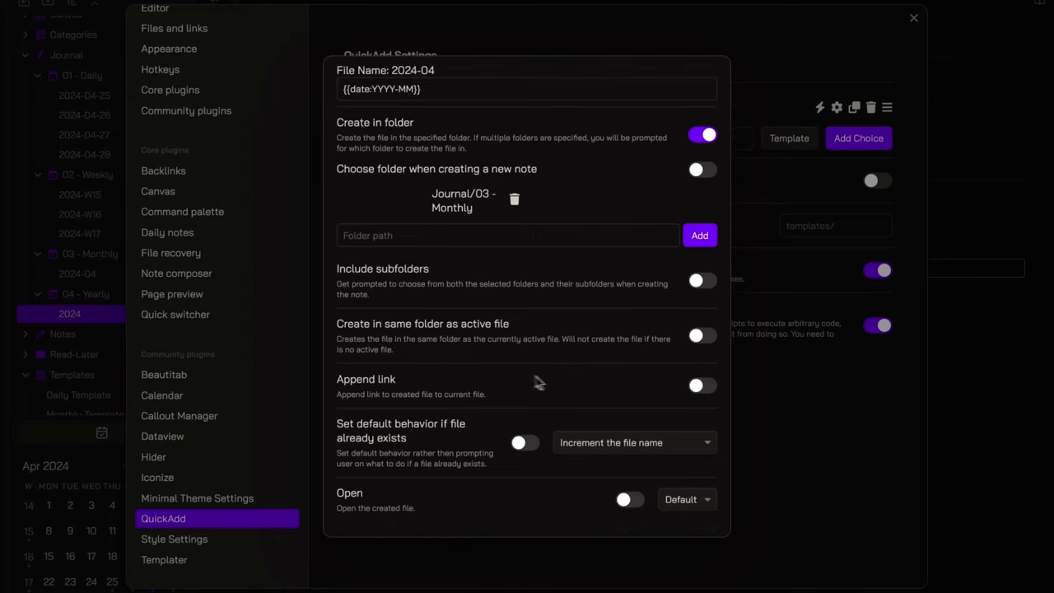
left_click(629, 500)
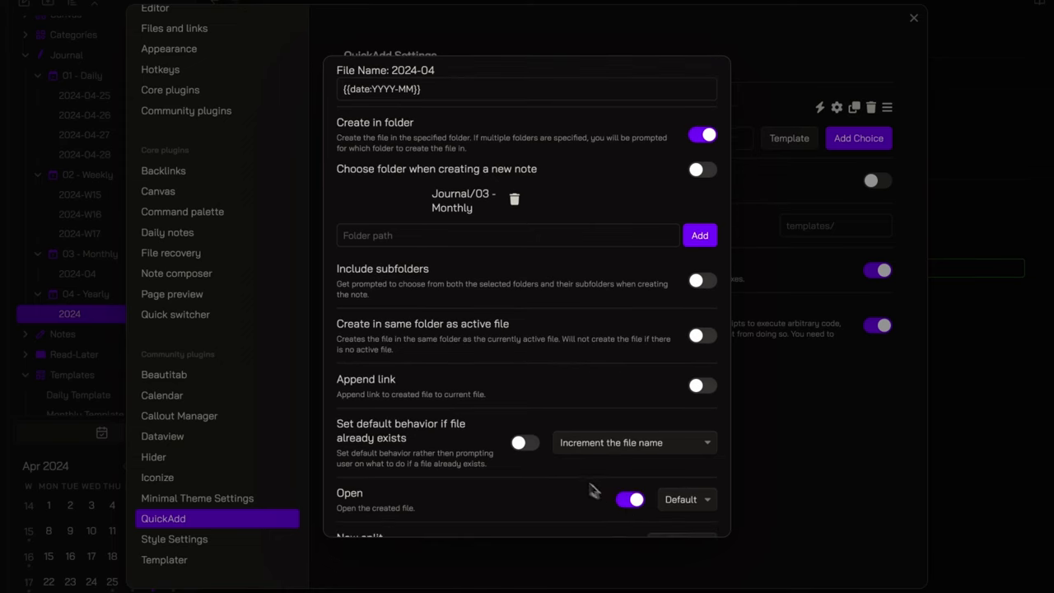
scroll(577, 477, "down", 3)
left_click(824, 412)
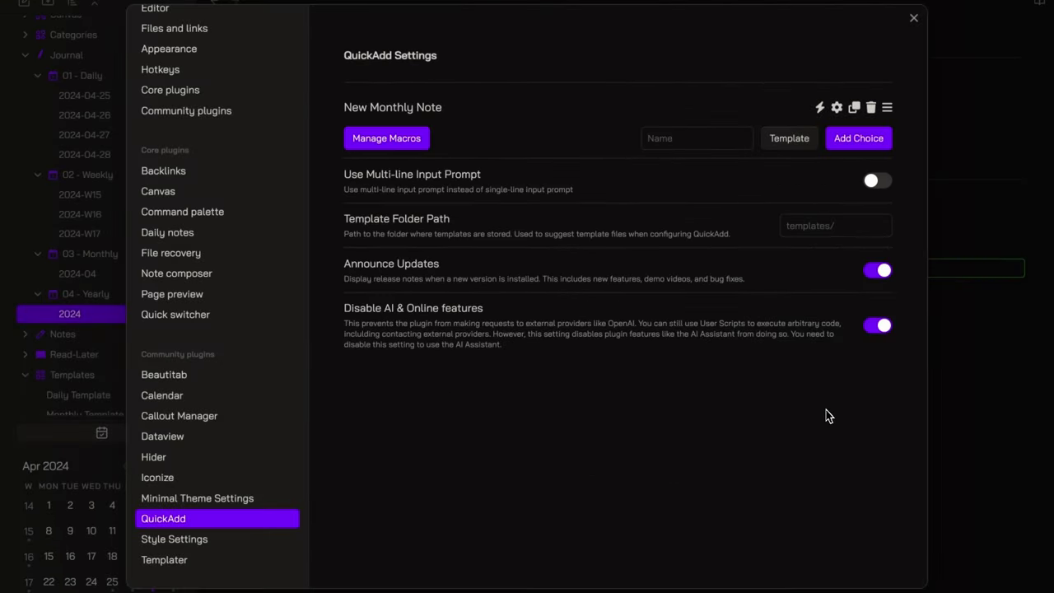
Duplicate the New Monthly Note choice and rename the copy New Yearly Note
left_click(854, 108)
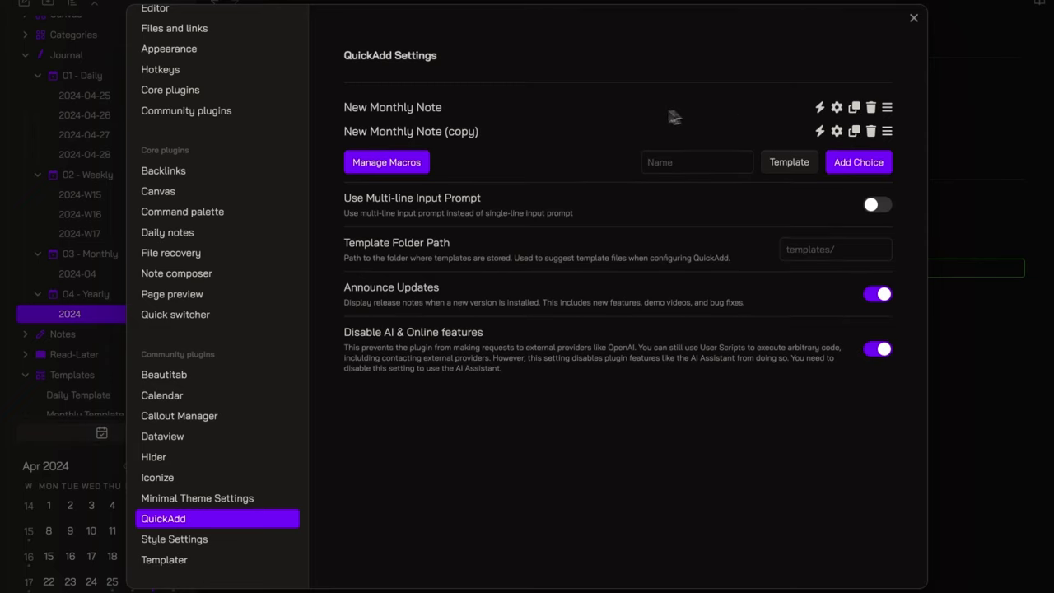
left_click(838, 133)
left_click(565, 111)
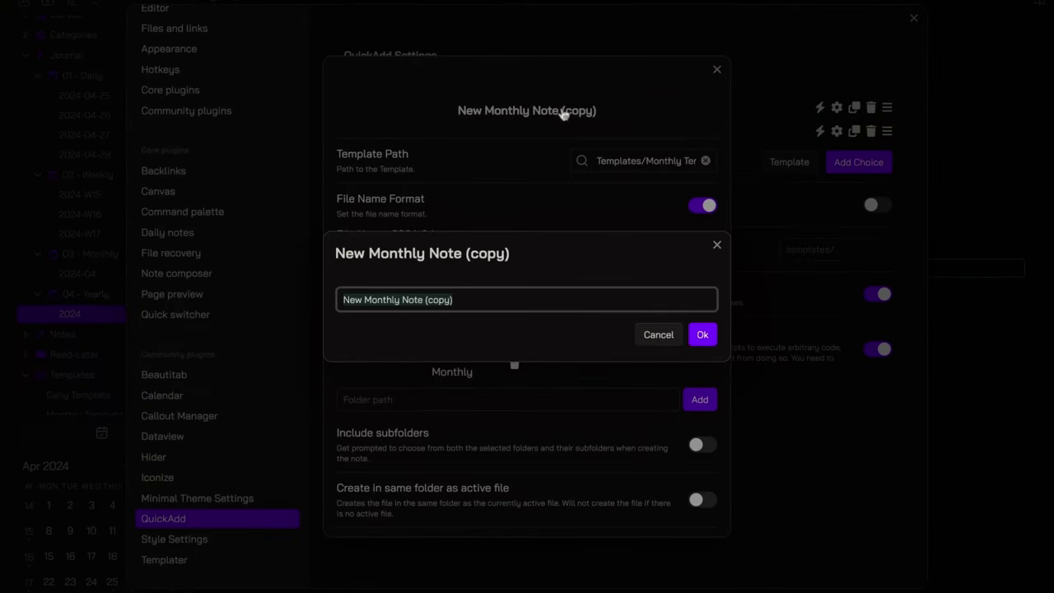
type("New Year")
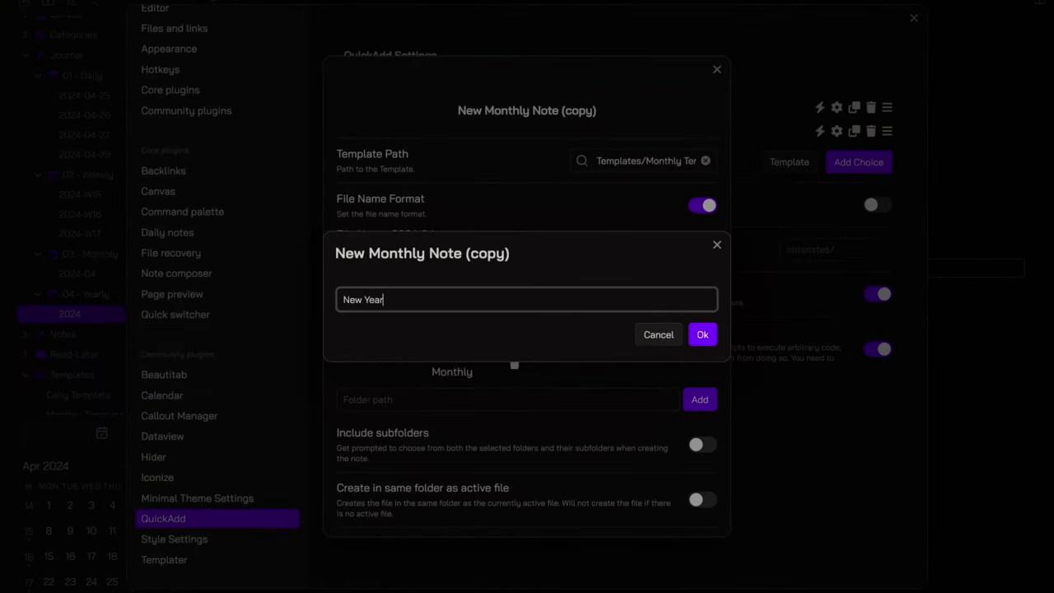
type("ly Note")
left_click(703, 338)
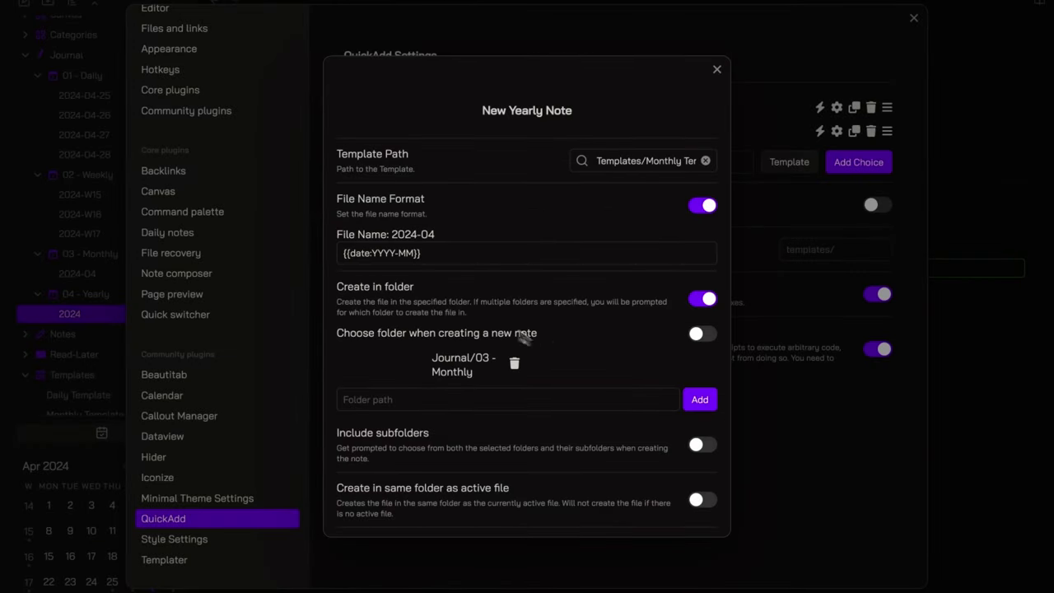
Set New Yearly Note's template path to Templates/Yearly Template.md and its file name format to {{date:YYYY}}
left_click(672, 162)
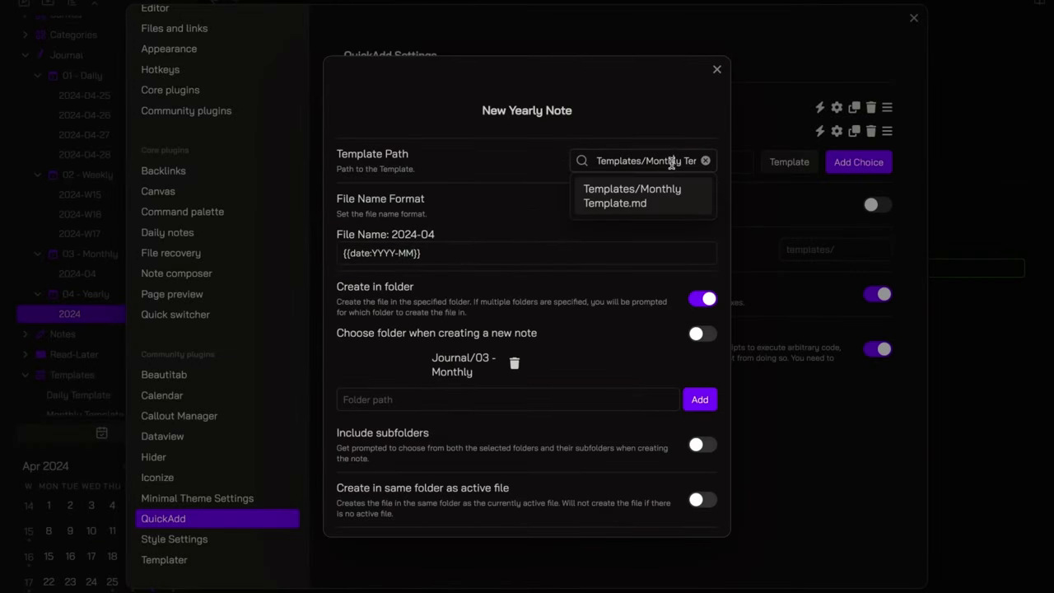
double_click(672, 162)
type("Yearly")
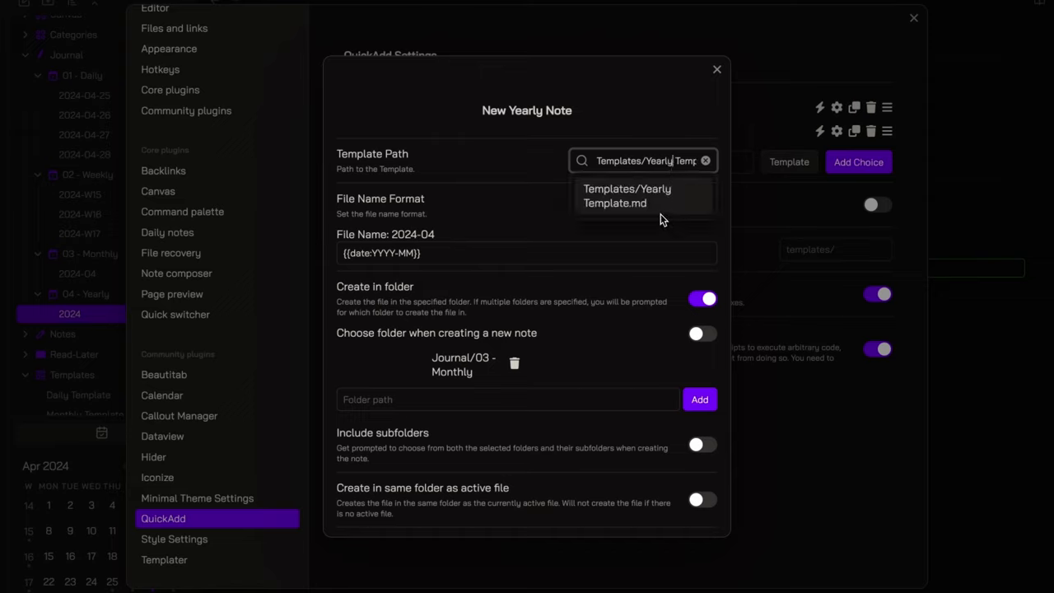
left_click(659, 215)
left_click(405, 253)
key("BackSpace")
key("BackSpace")
key("BackSpace")
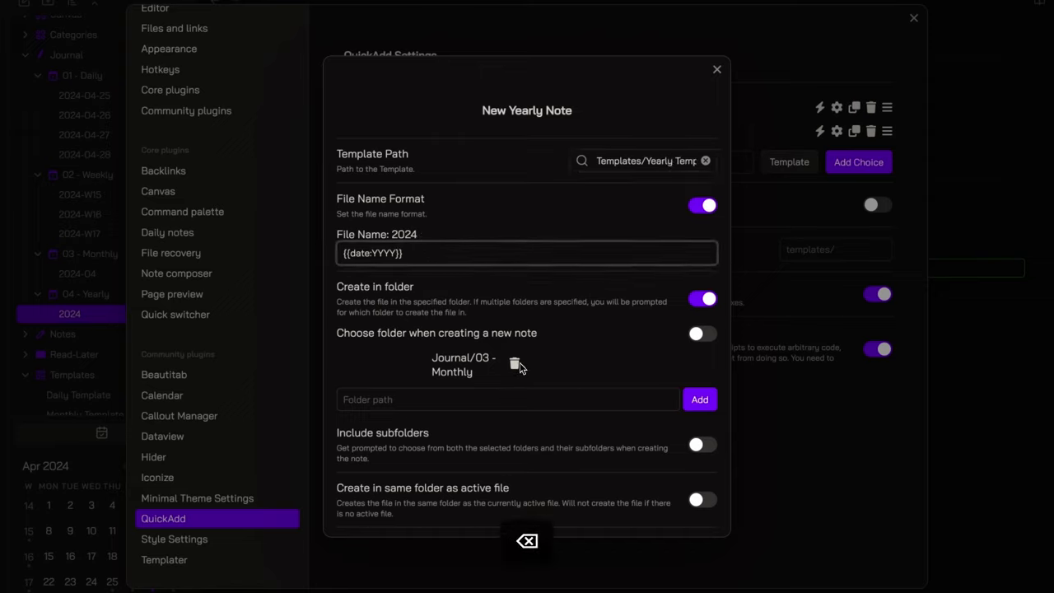
Replace New Yearly Note's target folder with Journal/04 - Yearly and close the choice's configuration
left_click(515, 365)
left_click(515, 364)
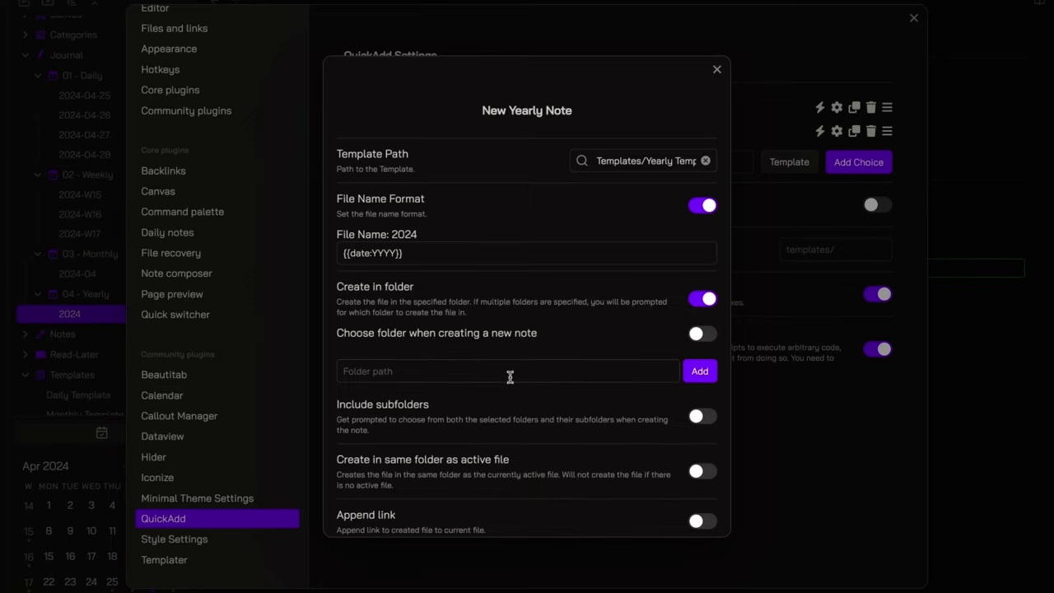
left_click(508, 374)
type("Jou")
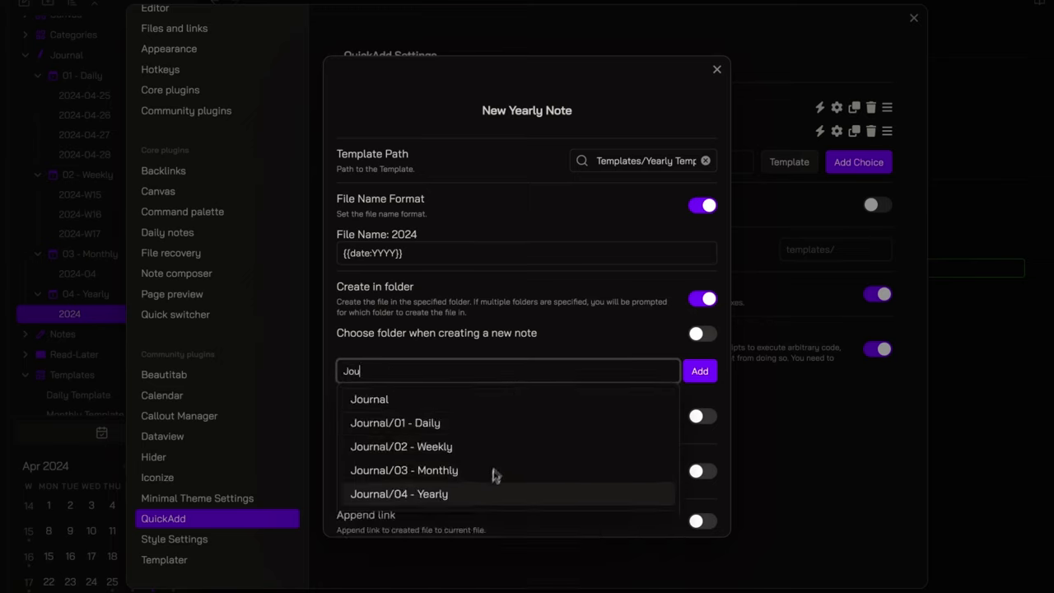
left_click(482, 494)
left_click(696, 374)
scroll(615, 376, "down", 3)
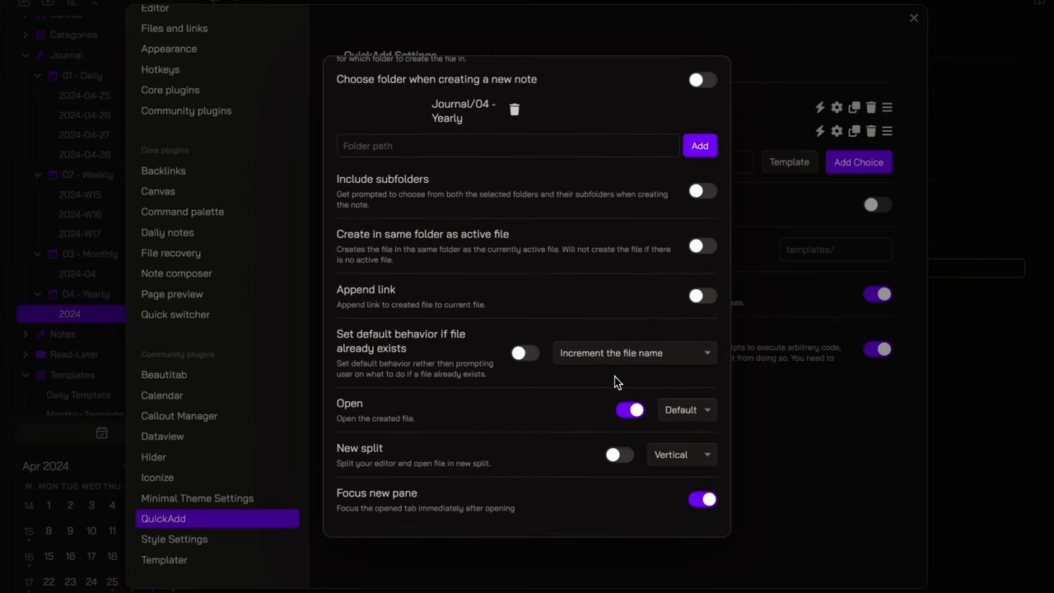
left_click(781, 214)
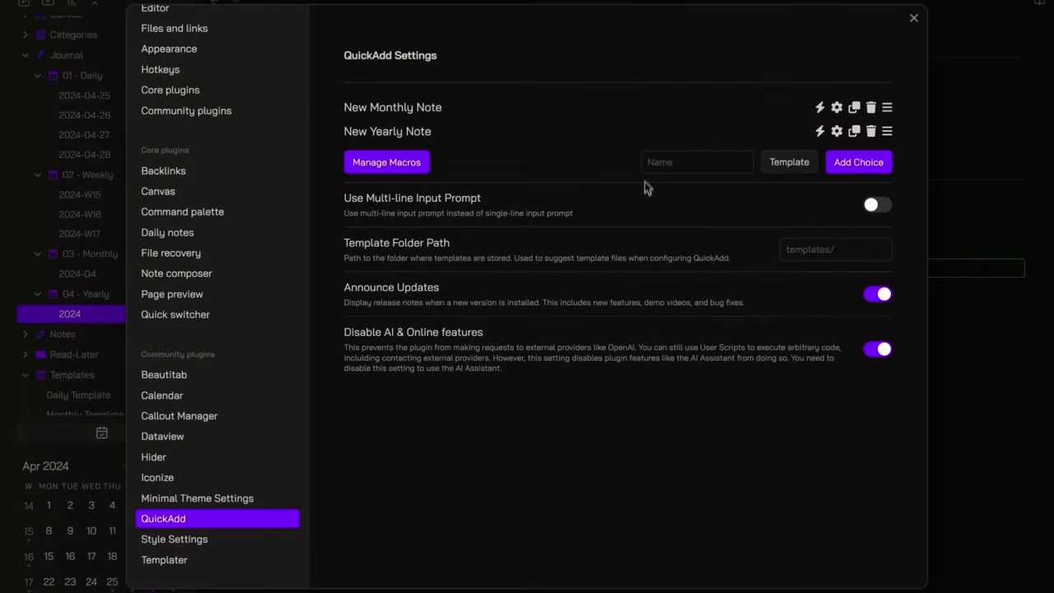
Enable the New Monthly Note and New Yearly Note choices as commands and close the settings
left_click(820, 110)
left_click(819, 132)
key("Escape")
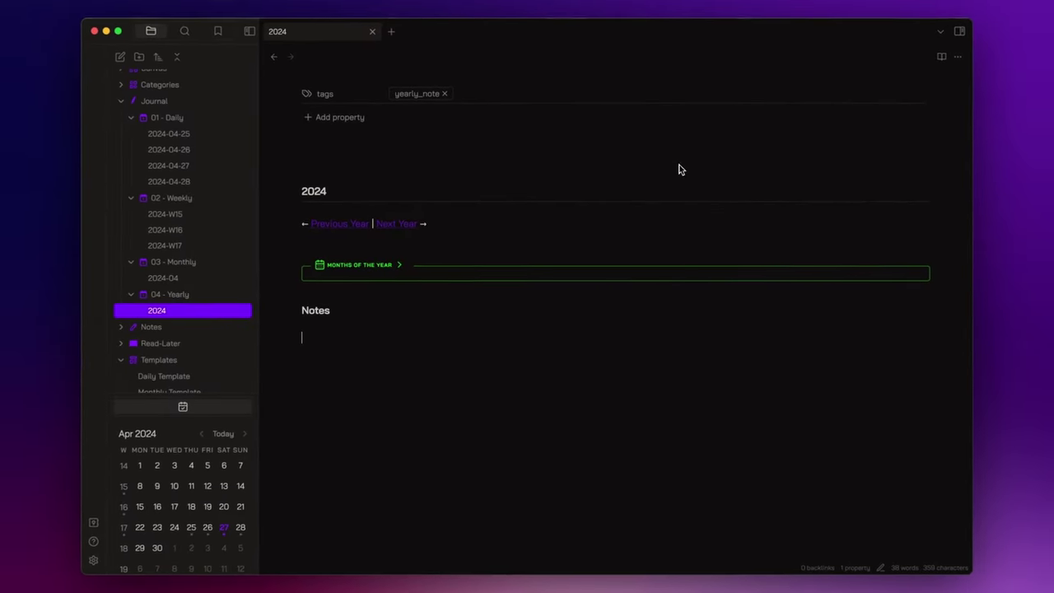
Delete the 2024-04 note from 03 - Monthly and the 2024 note from 04 - Yearly
right_click(186, 280)
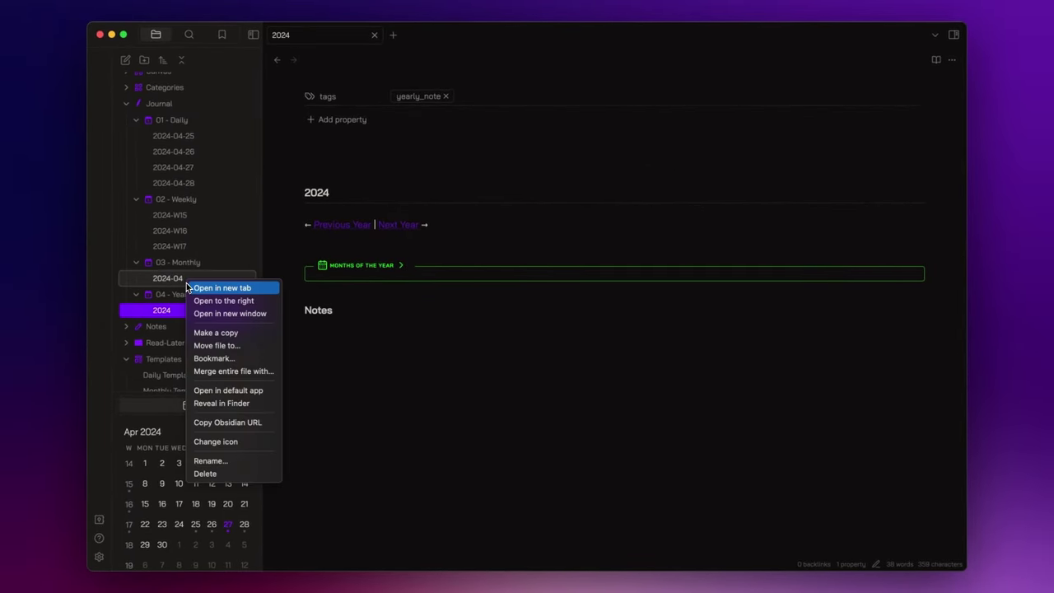
left_click(237, 467)
left_click(420, 351)
left_click(583, 351)
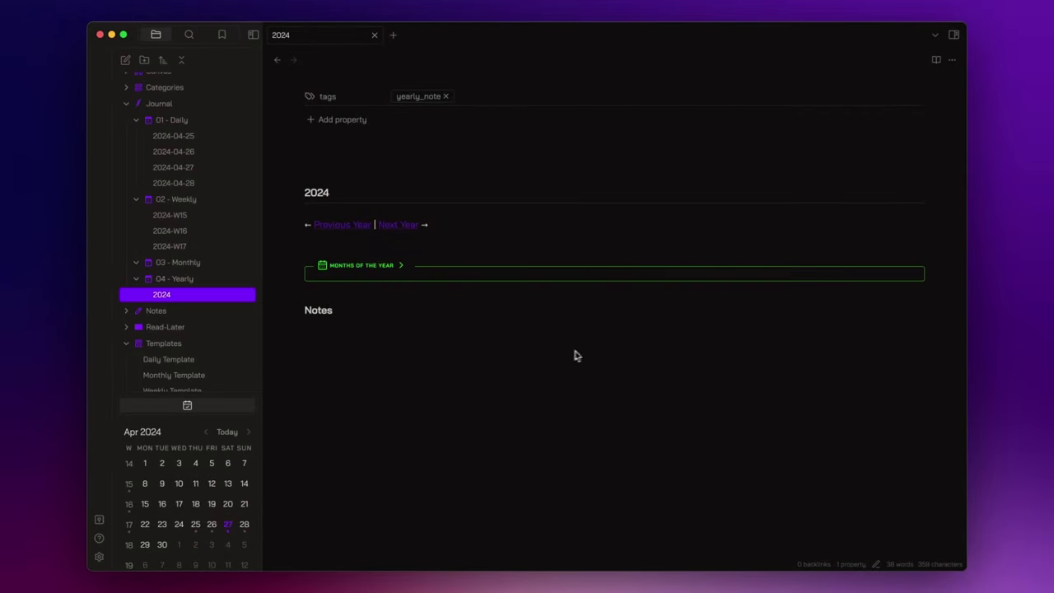
right_click(189, 296)
left_click(236, 487)
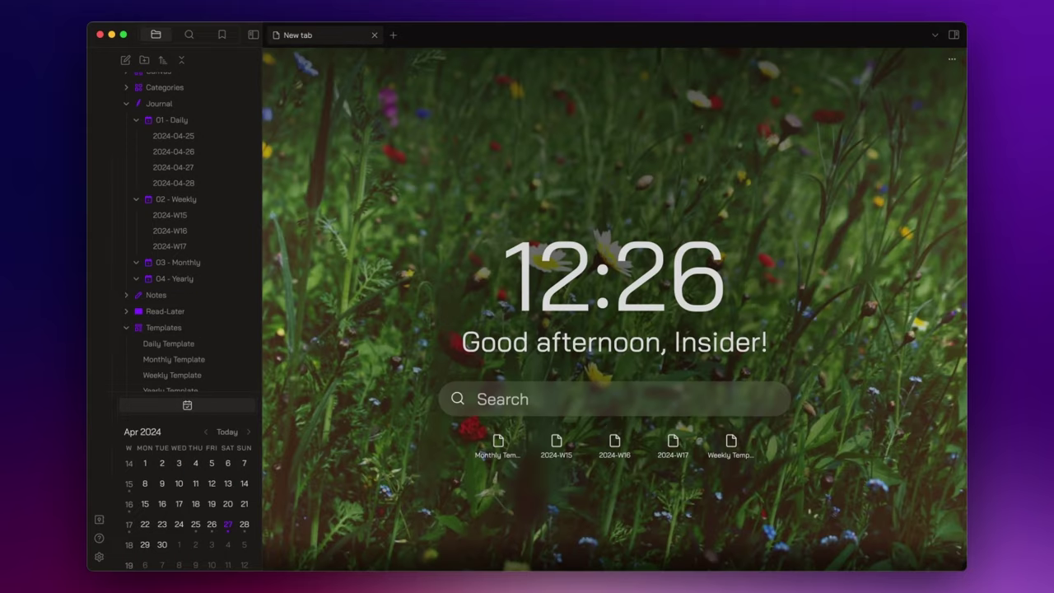
Create the current month's note by running the QuickAdd: New Monthly Note command
key("super+p")
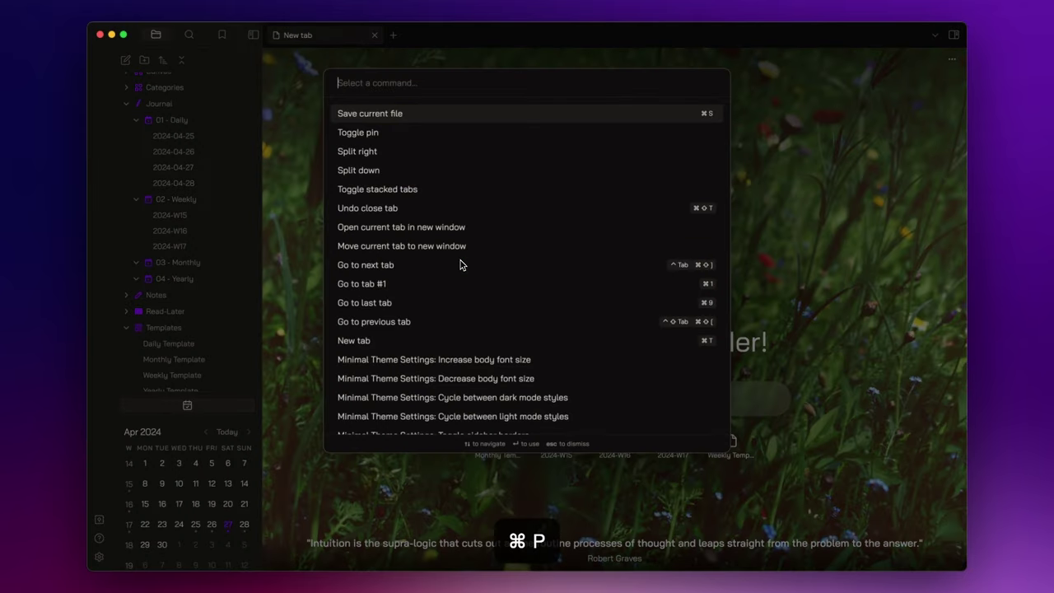
type("month")
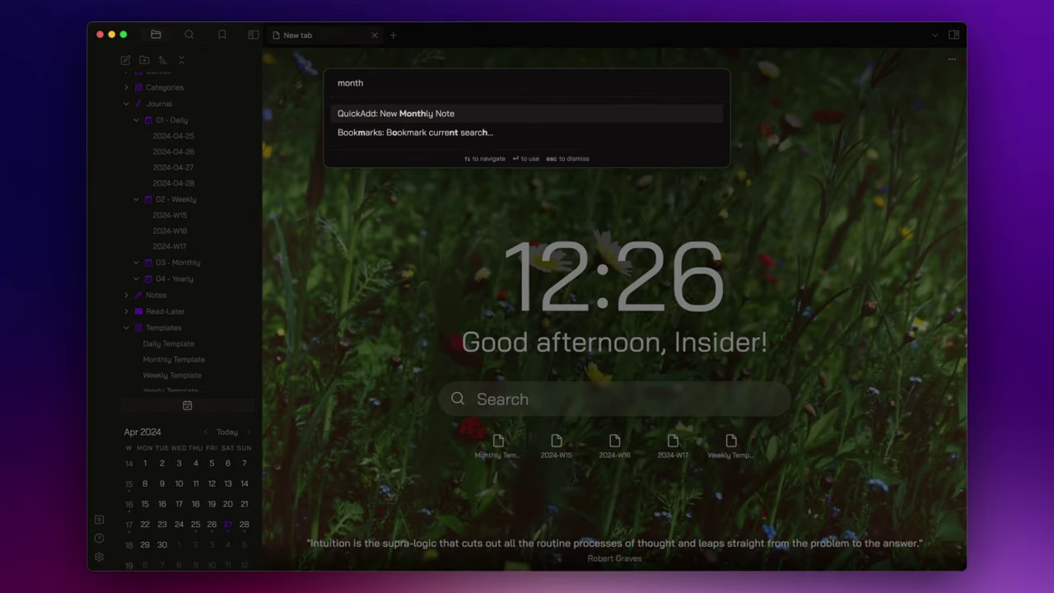
key("Return")
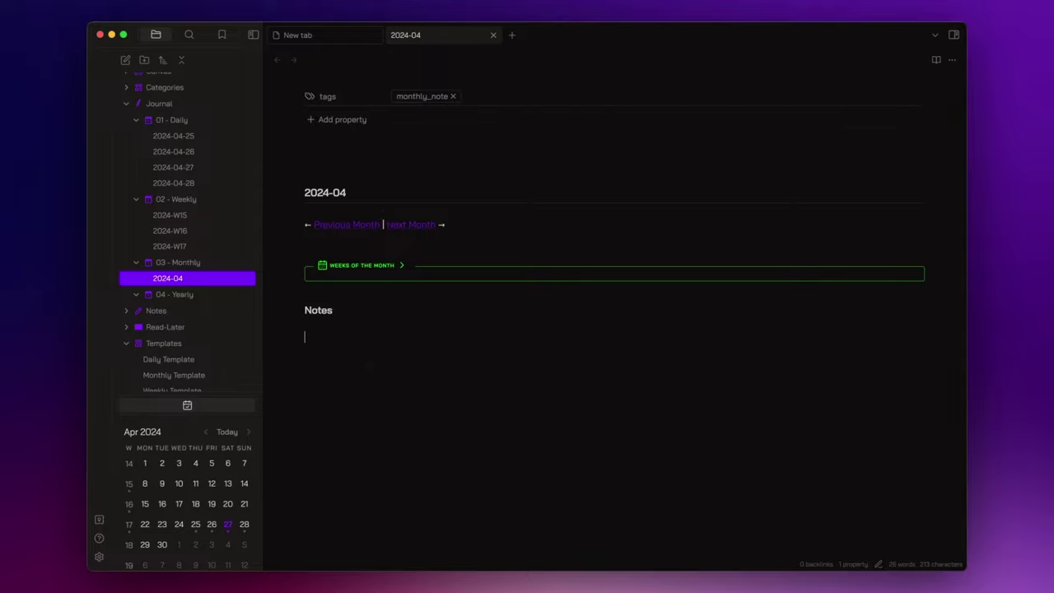
Create the current year's note by running the QuickAdd: New Yearly Note command
key("super+p")
type("yearly")
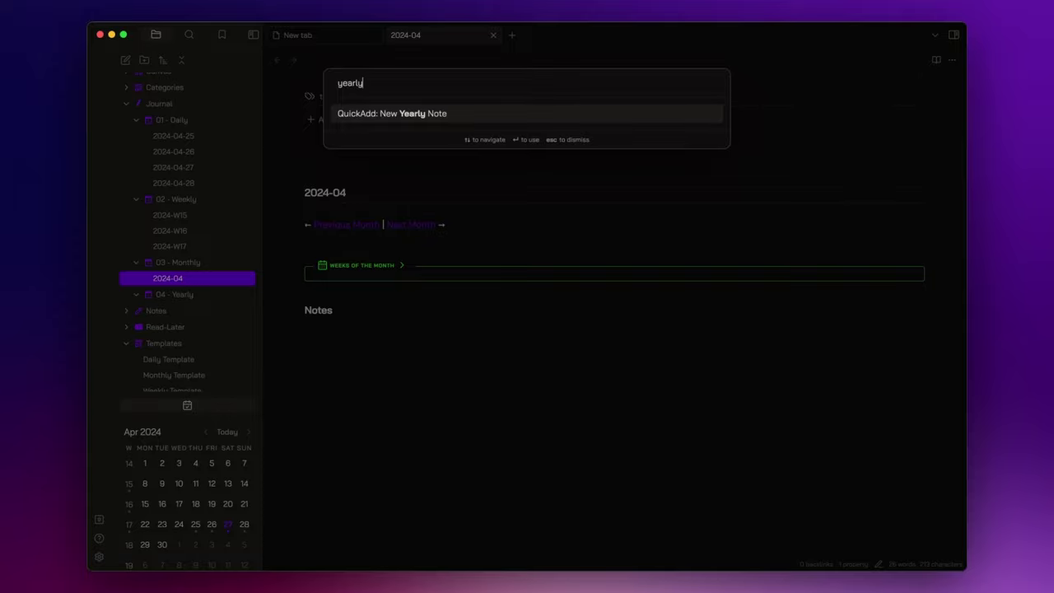
key("Return")
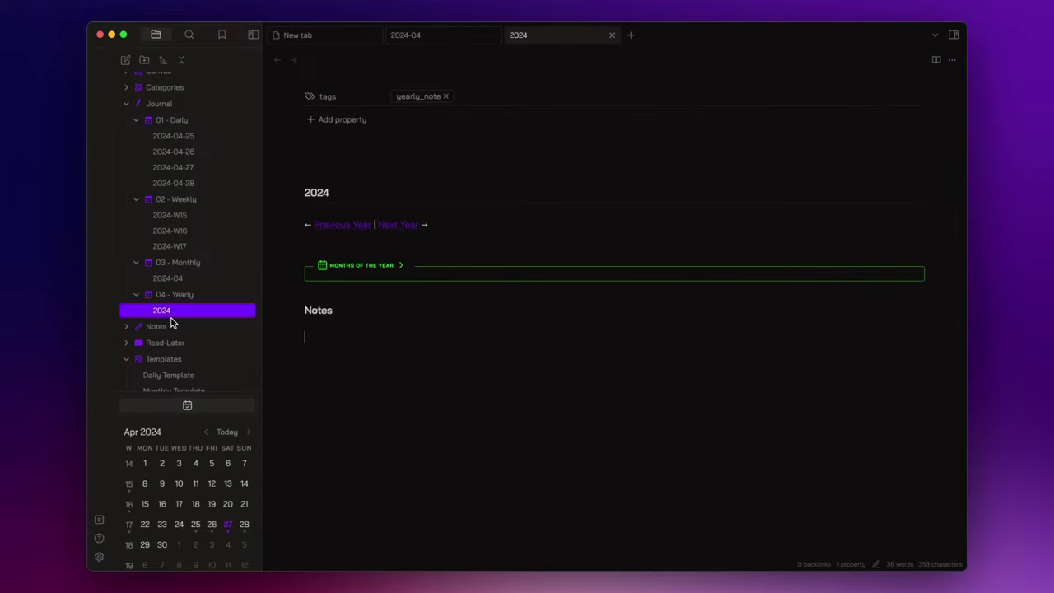
Check the Months of the Year callout in the 2024 note and open the 2024-04-27 daily note
left_click(401, 267)
left_click(402, 266)
left_click(192, 169)
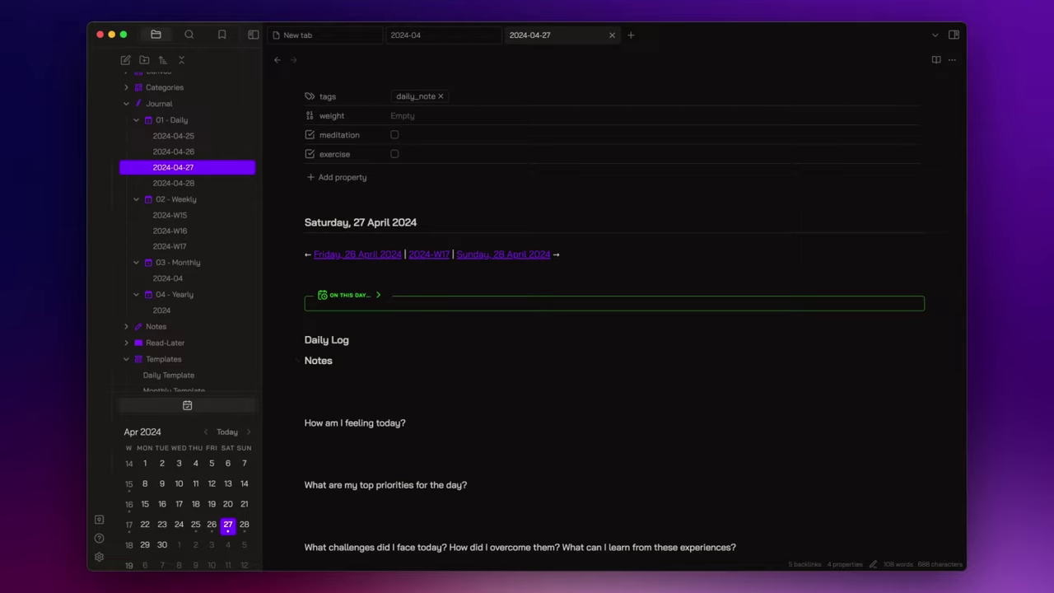
In the QuickAdd plugin settings, add a Capture choice named Capture Daily Log
key("super+comma")
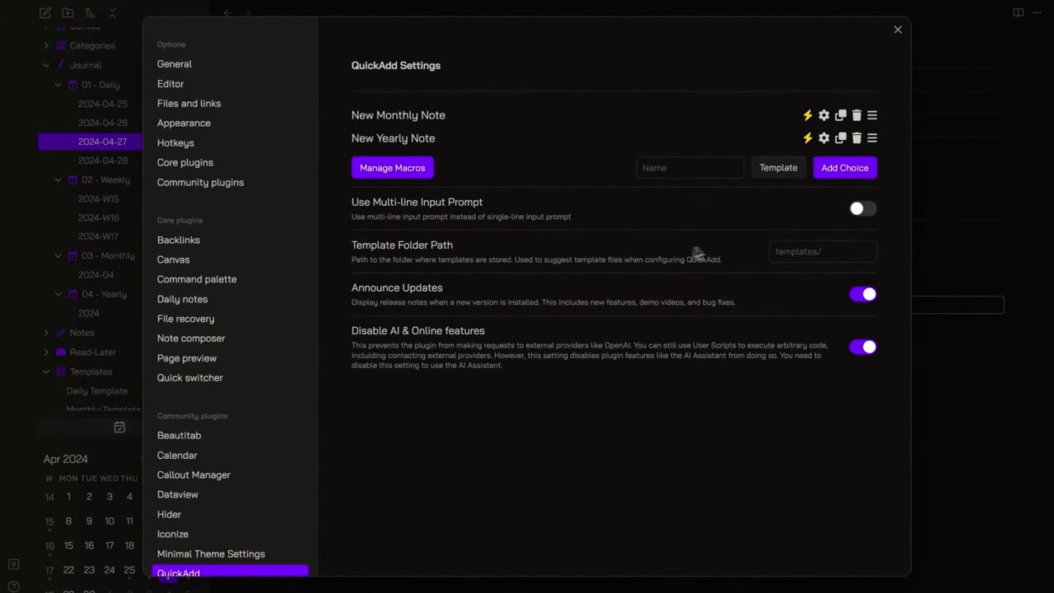
left_click(779, 169)
left_click(779, 183)
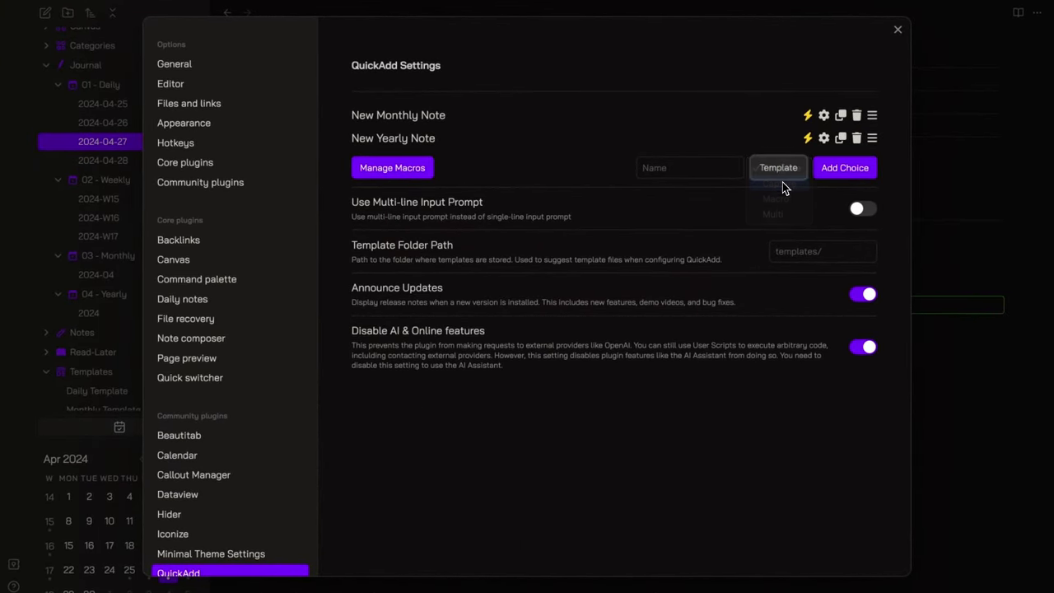
left_click(681, 167)
type("Capture Daily Log")
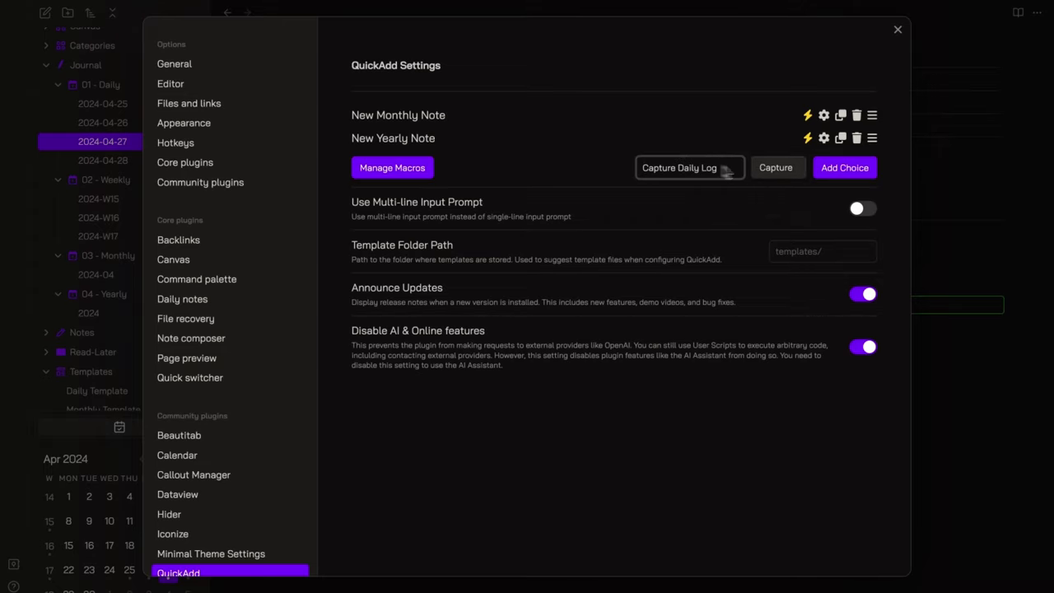
left_click(836, 168)
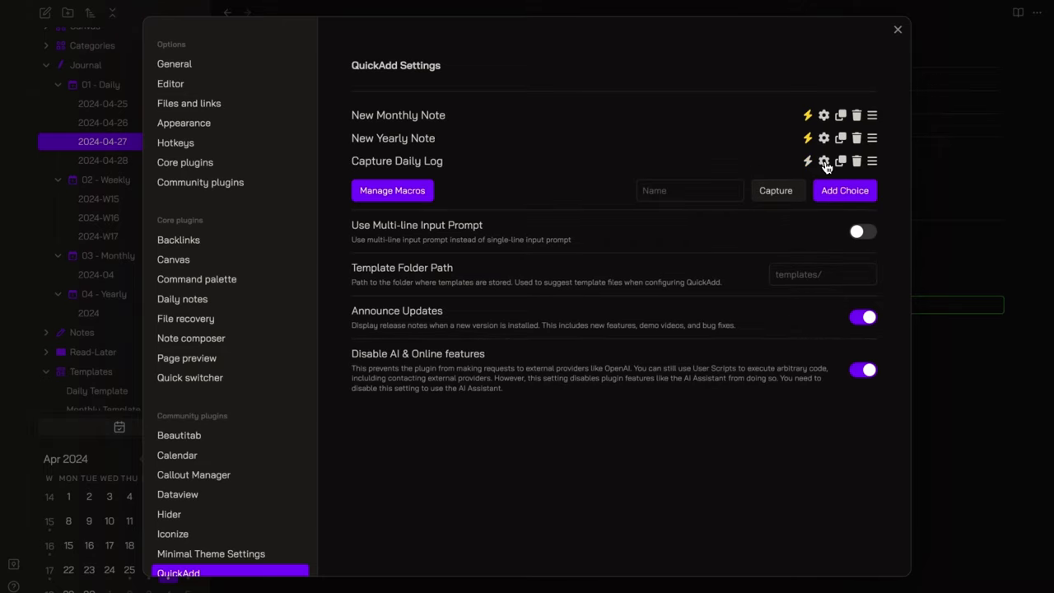
Configure the Capture Daily Log choice to capture to the file Journal/01 - Daily/{{date:YYYY-MM-DD}}
left_click(825, 162)
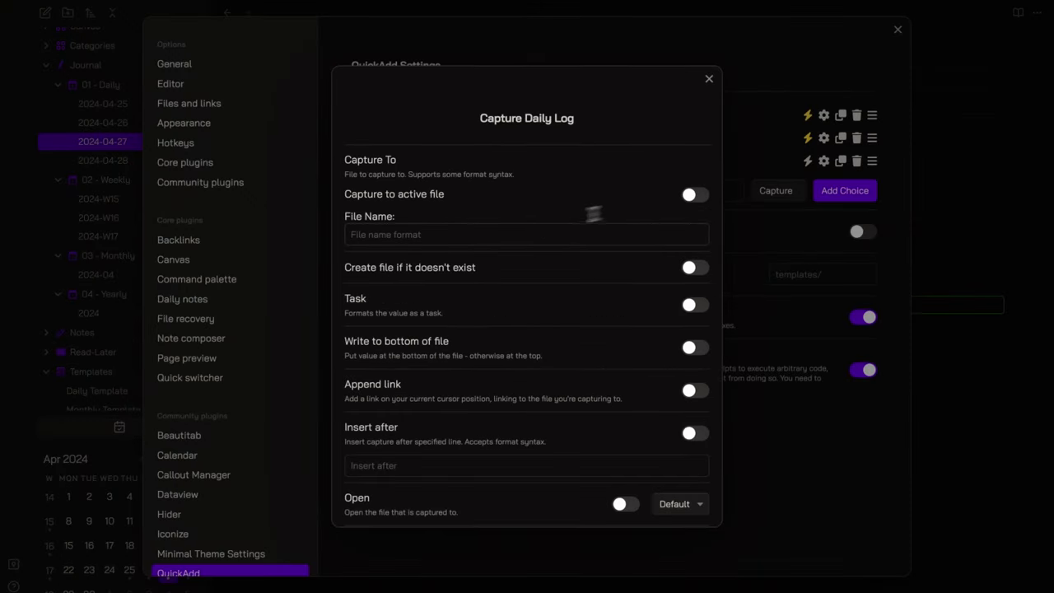
left_click(471, 236)
type("Journal")
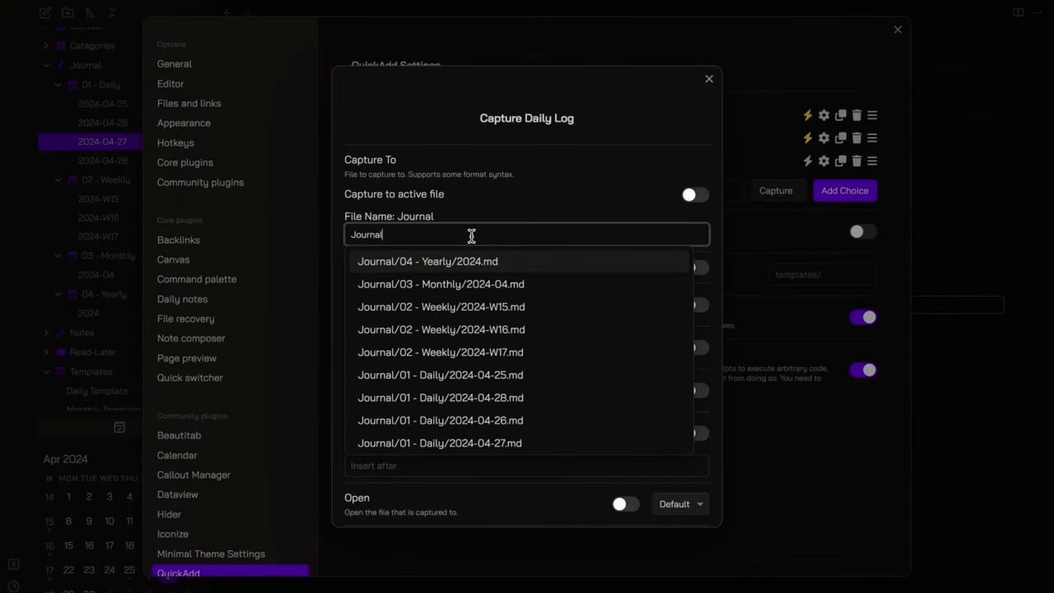
type("/01 - Daily")
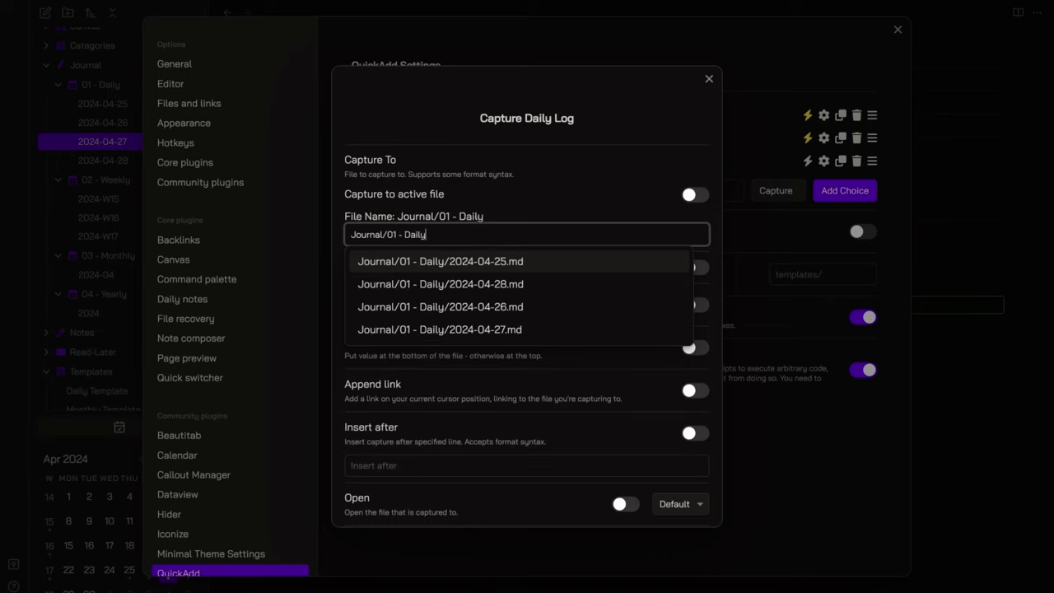
type("/{{")
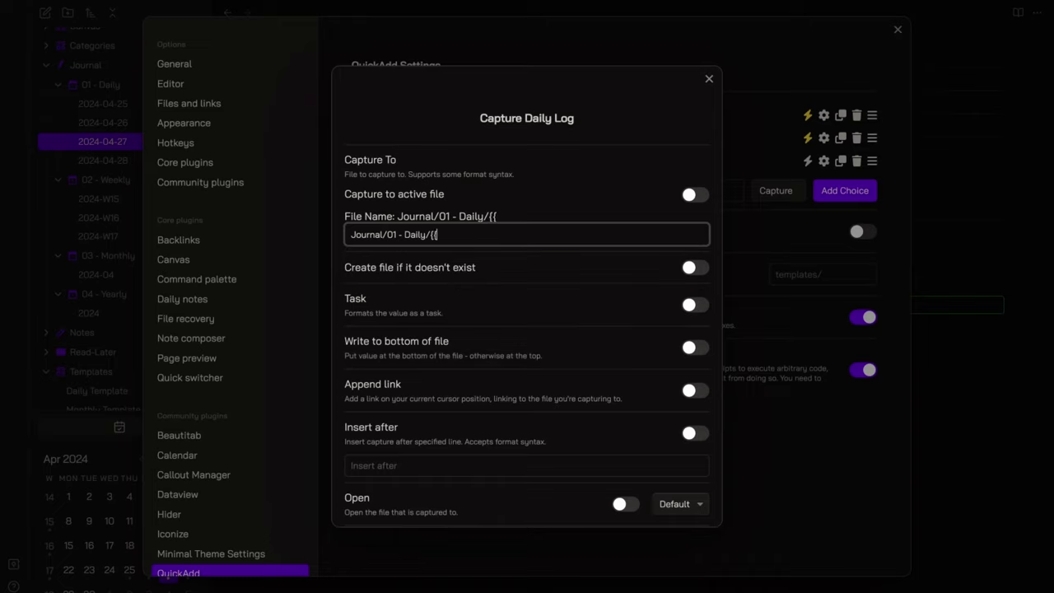
type("date")
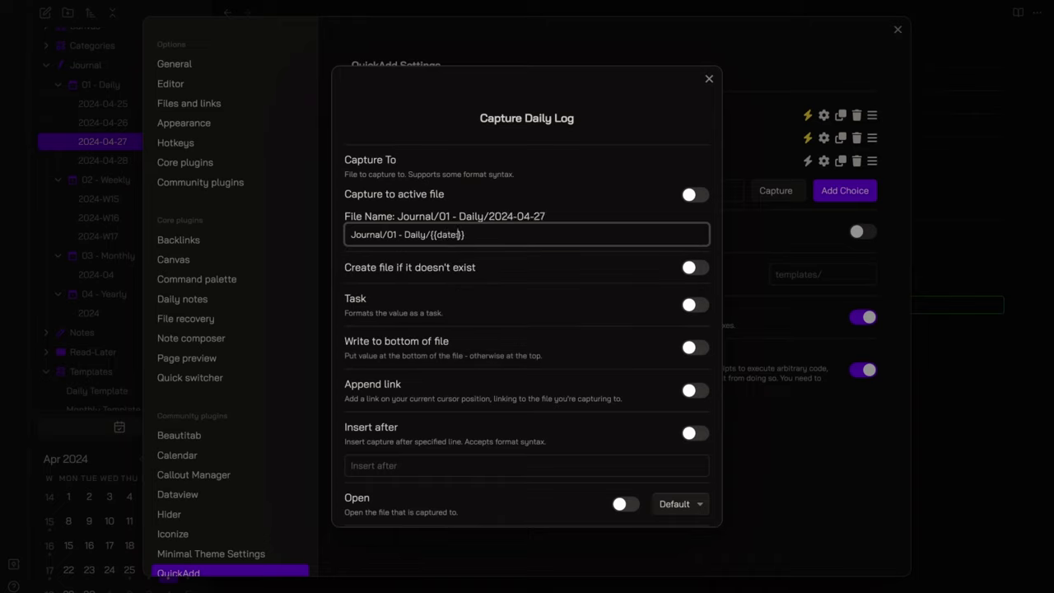
type(":YYYY-MM-DD")
left_click(556, 207)
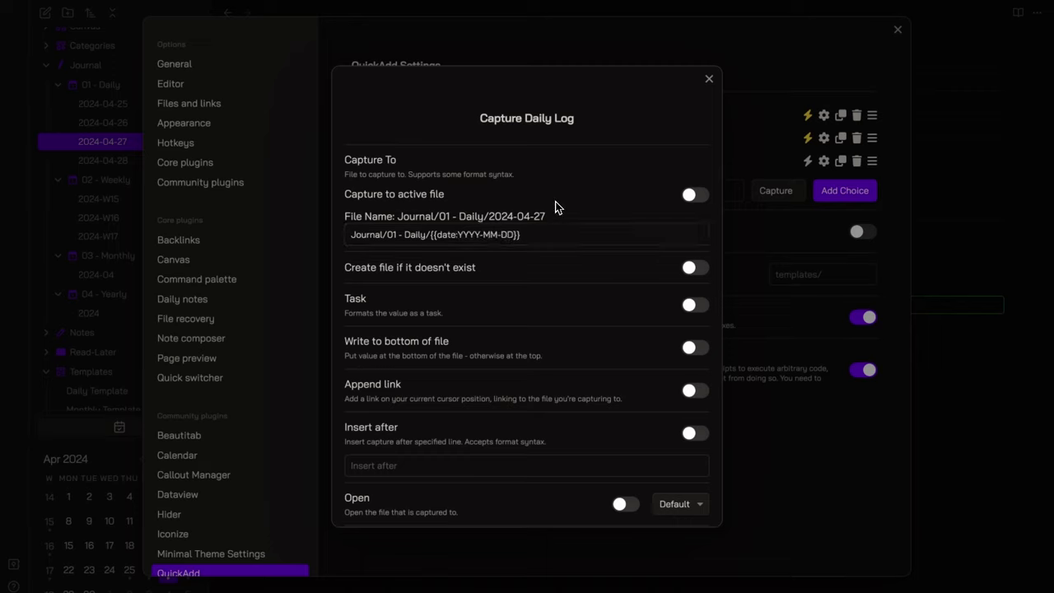
Have the capture create the file if it doesn't exist, using the template Templates/Daily Template.md
left_click(695, 268)
left_click(698, 302)
scroll(700, 313, "down", 2)
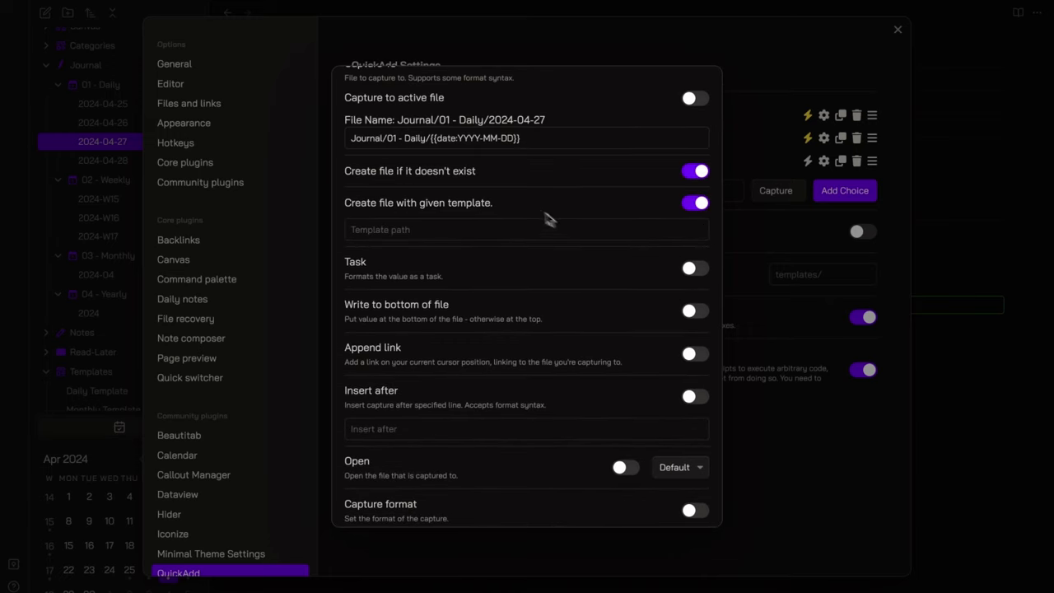
left_click(511, 228)
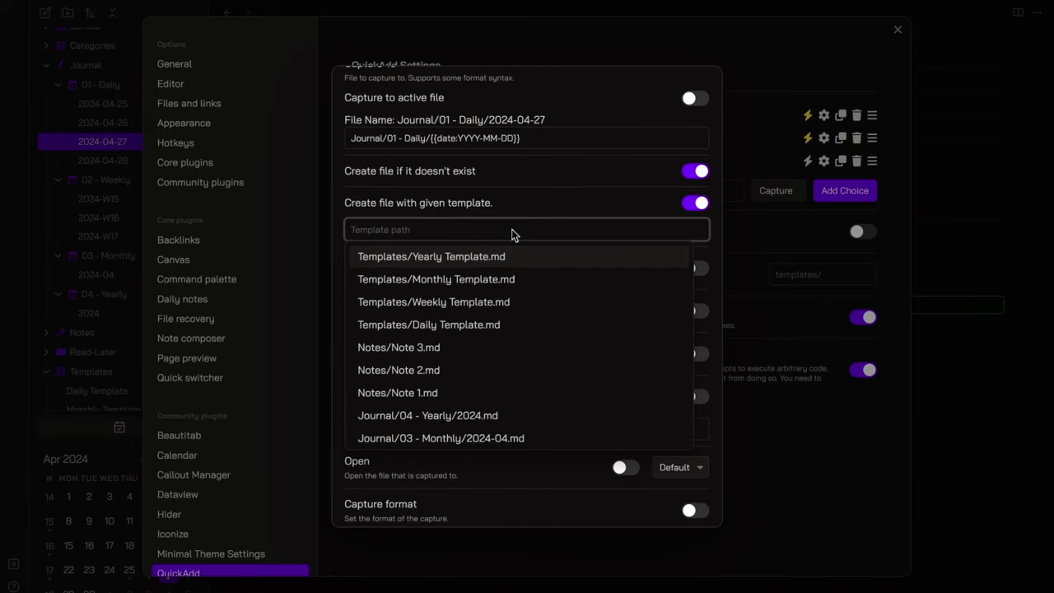
left_click(478, 324)
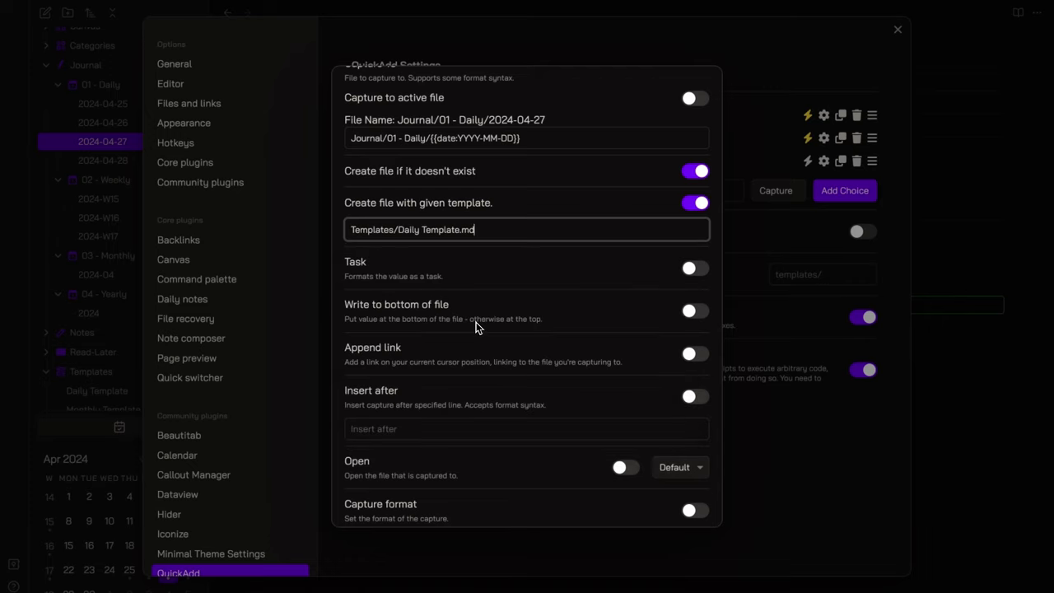
left_click(474, 265)
Insert captures after the line "## Daily Log" and place them at the end of that section
scroll(527, 298, "down", 3)
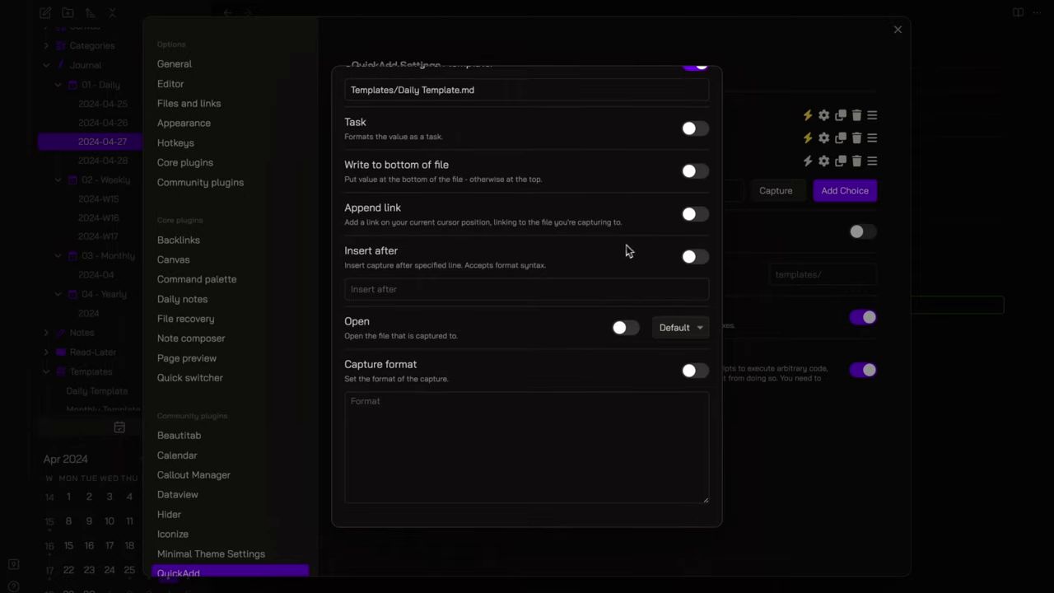
left_click(698, 265)
left_click(535, 290)
type("## Daily Log")
left_click(556, 353)
left_click(694, 347)
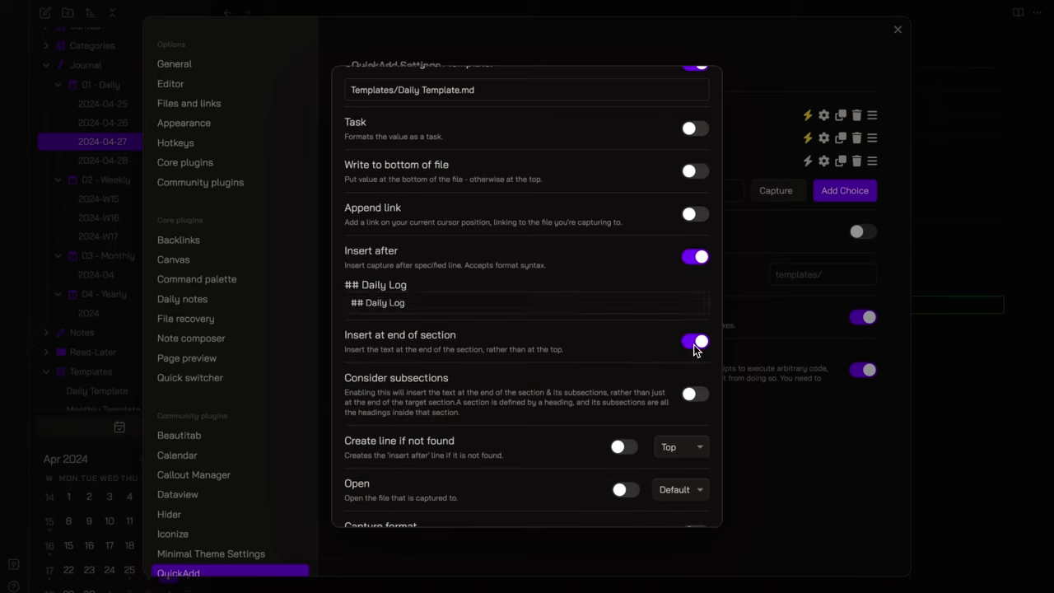
Set the capture format to {{DATE:HH:mm}} - {{value}} and enable the Capture Daily Log choice as a command
scroll(582, 334, "down", 3)
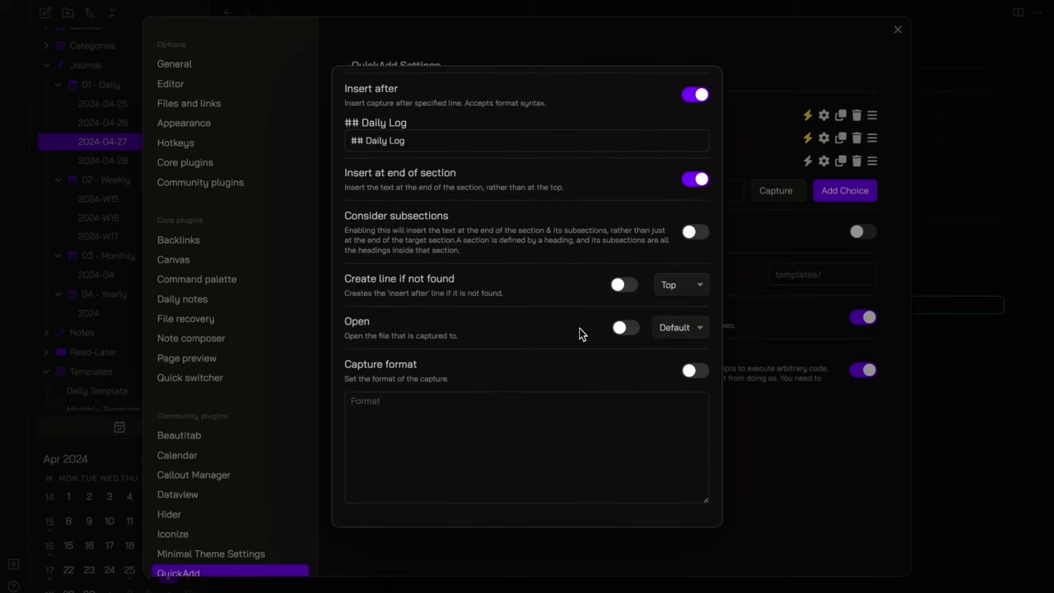
left_click(697, 375)
left_click(604, 420)
type("{{")
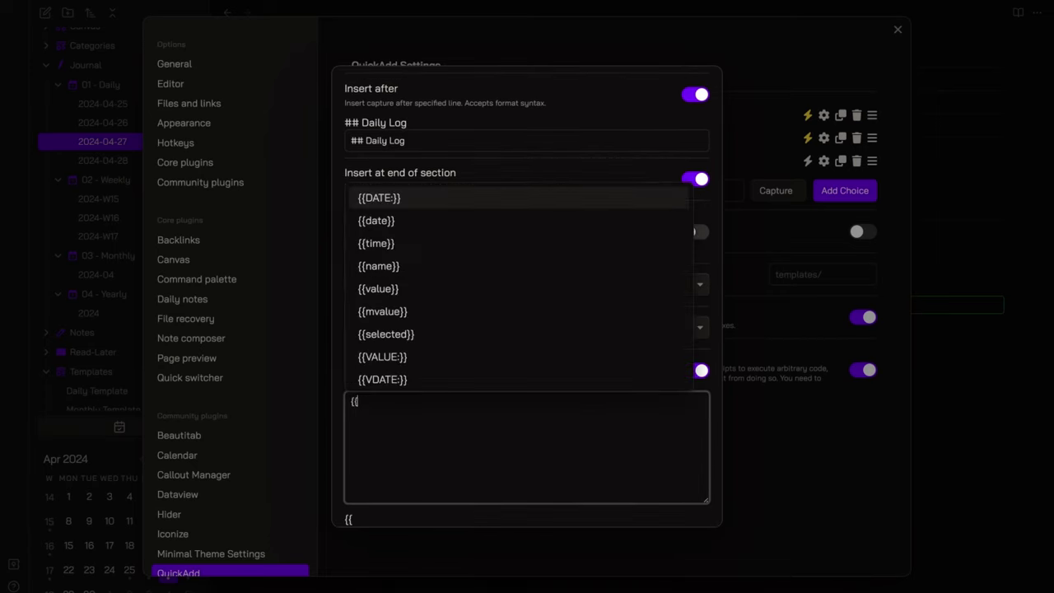
key("Return")
type("HH:mm")
key("End")
type("- {{value}}")
key("Return")
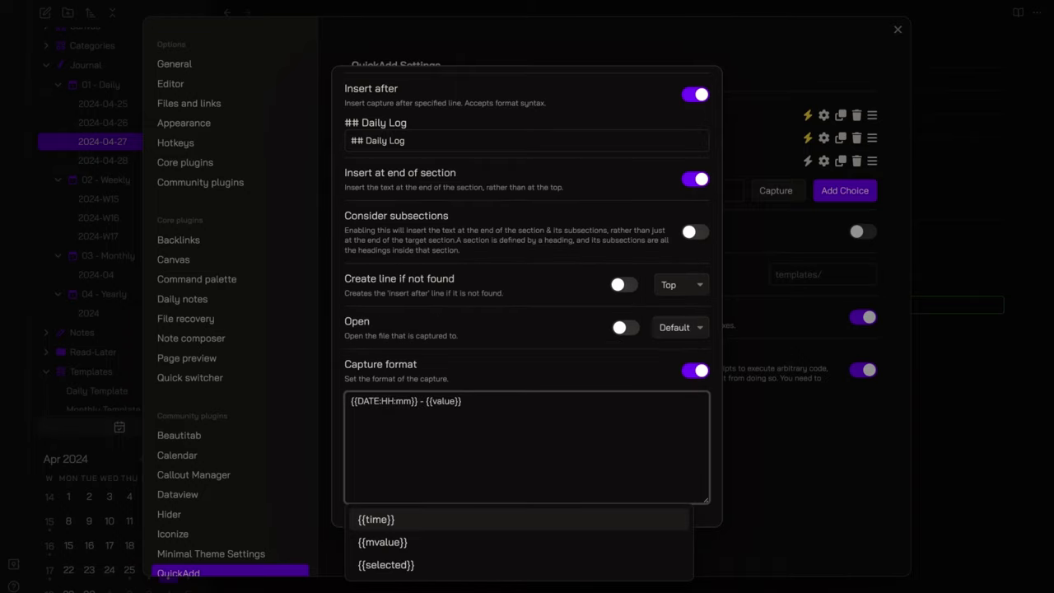
left_click(567, 375)
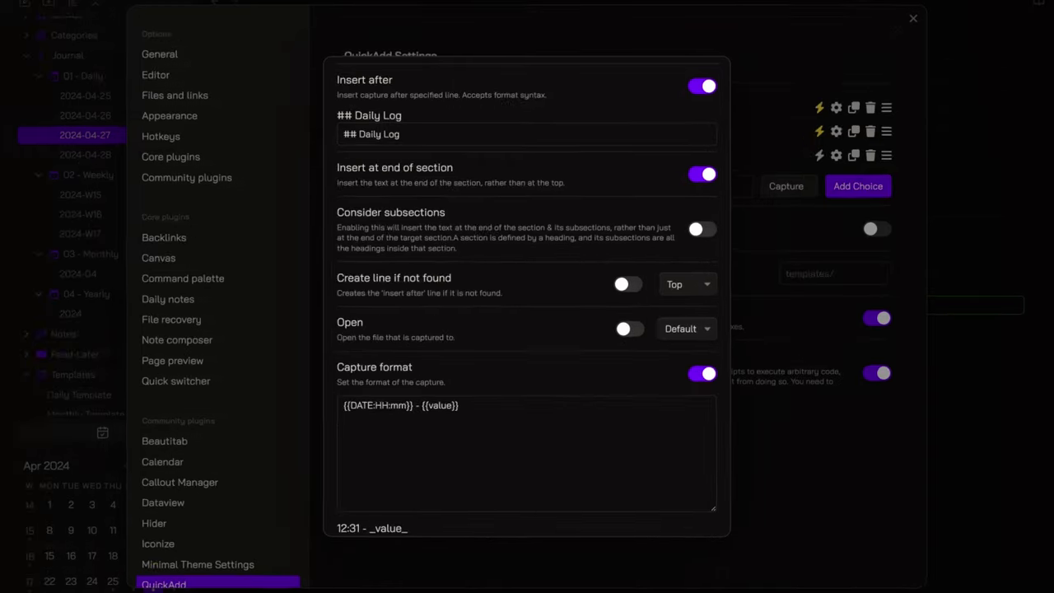
key("Escape")
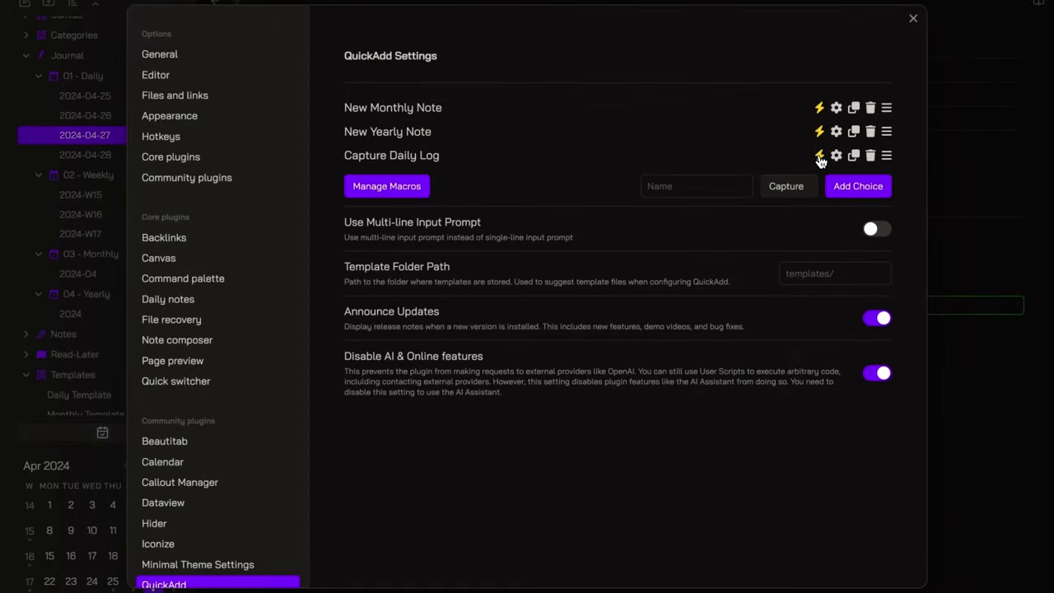
Assign the hotkey Ctrl+L to the QuickAdd: Capture Daily Log command and close the settings
left_click(202, 136)
left_click(785, 43)
type("capture")
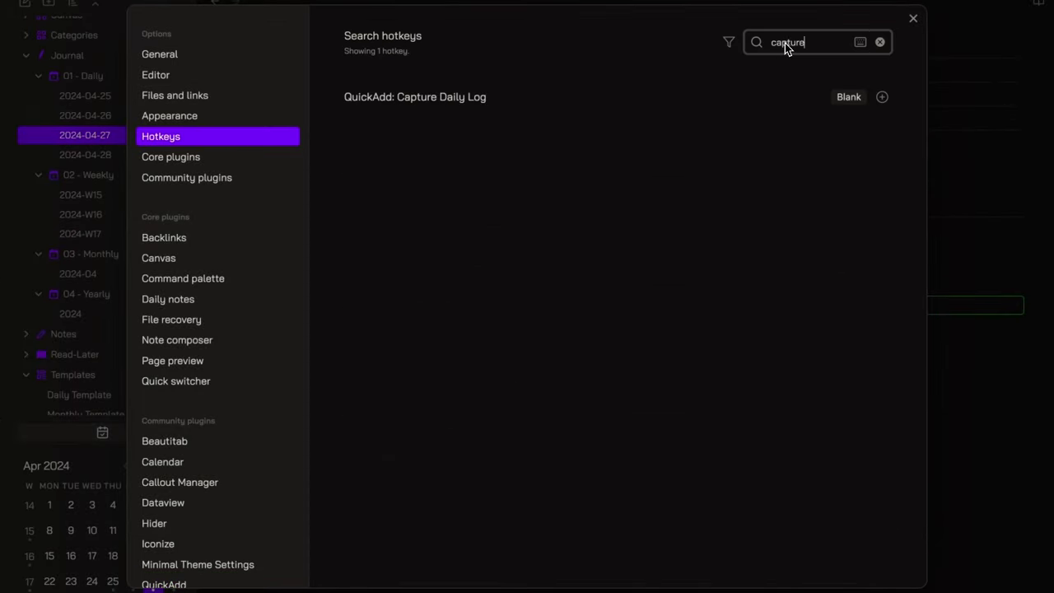
left_click(883, 100)
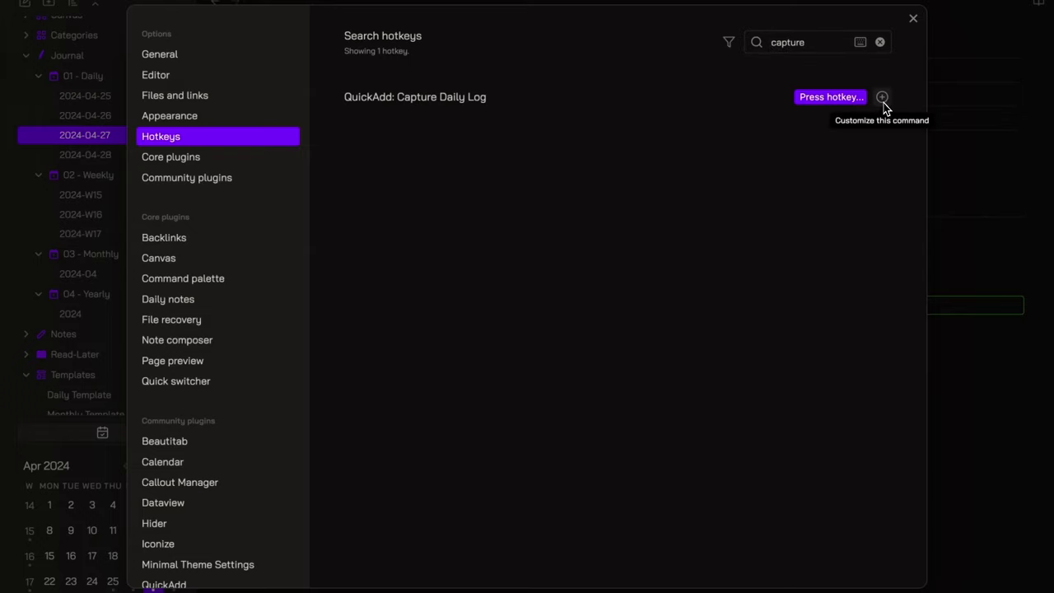
key("ctrl+l")
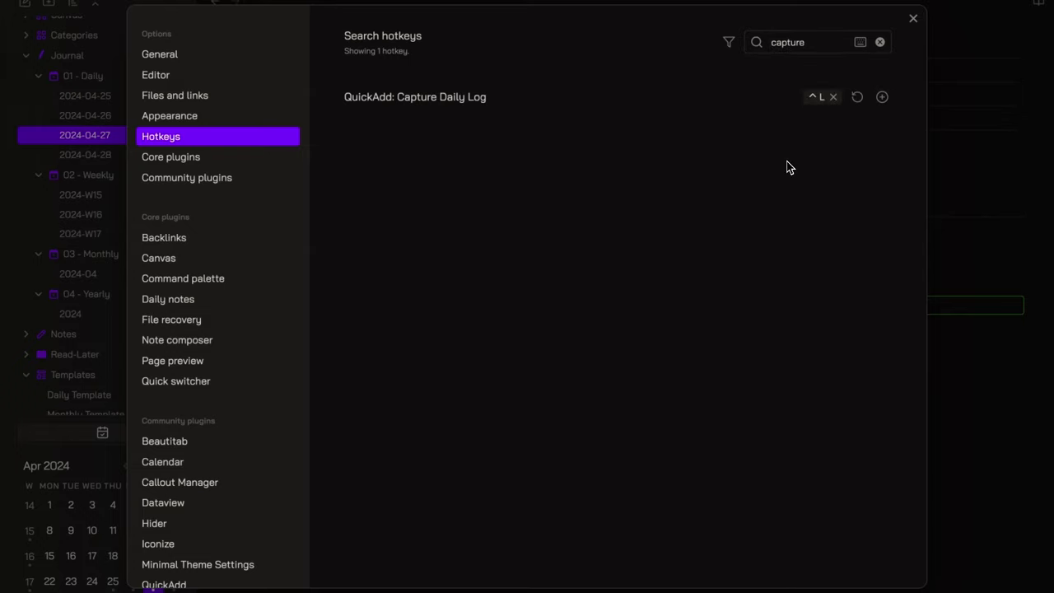
key("Escape")
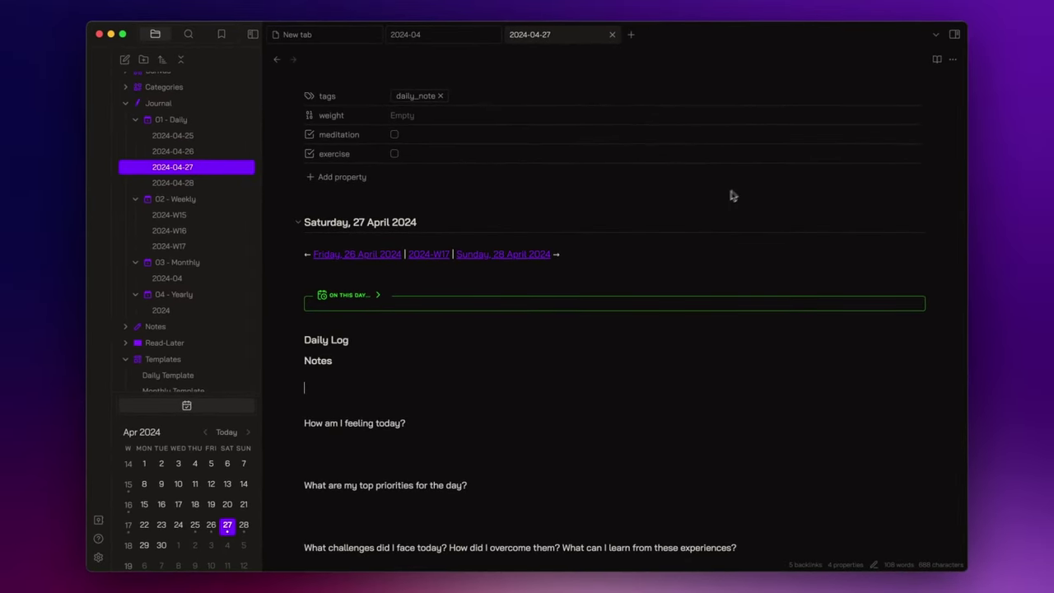
From the 2024-04-25 note, capture the daily log entry "this is an example" and check the Daily Log in the 2024-04-27 note
left_click(203, 138)
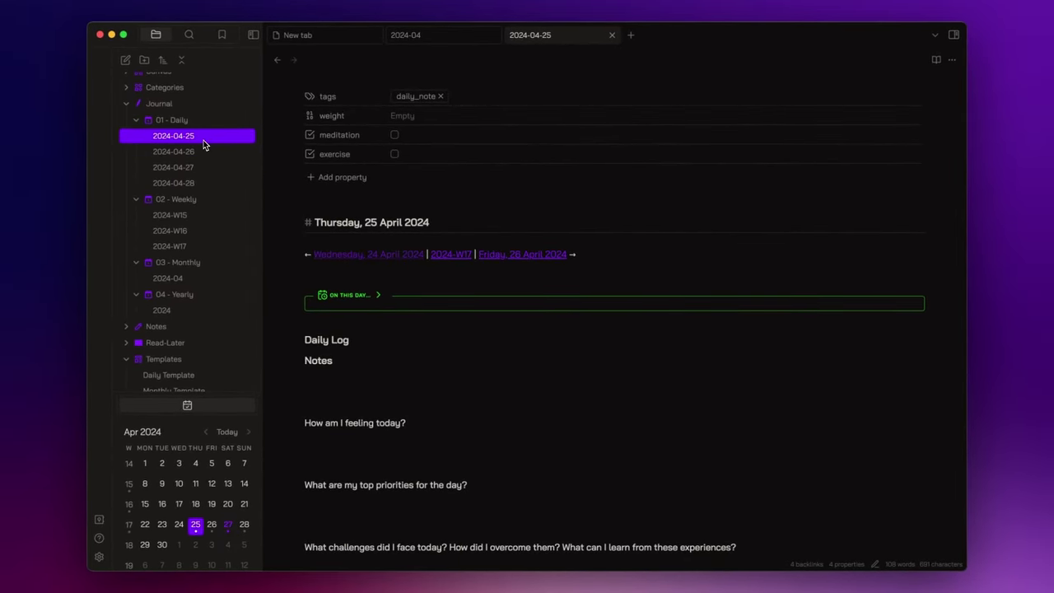
scroll(511, 354, "down", 2)
left_click(513, 401)
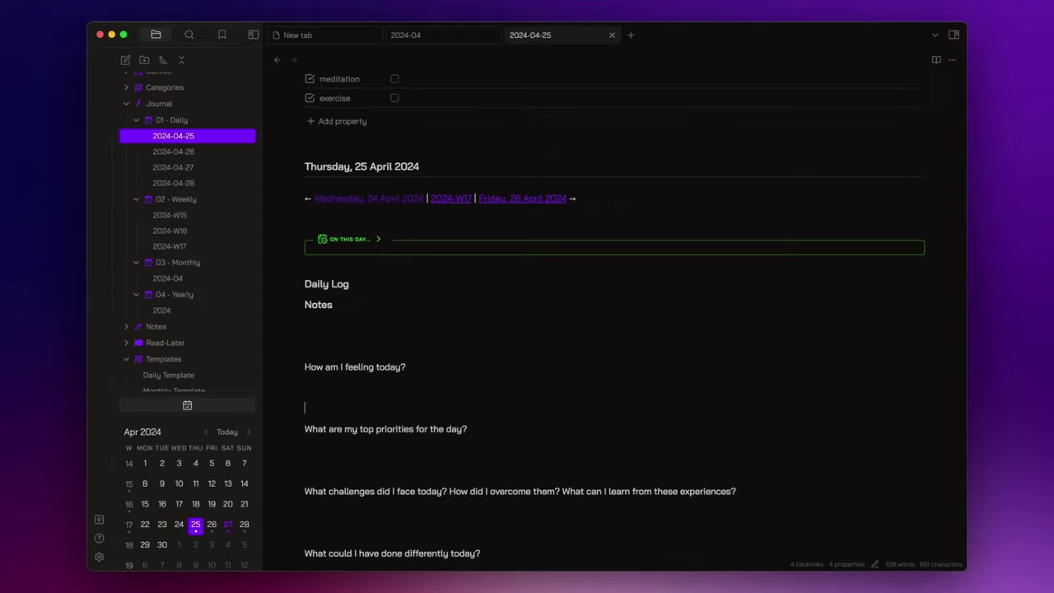
key("ctrl+l")
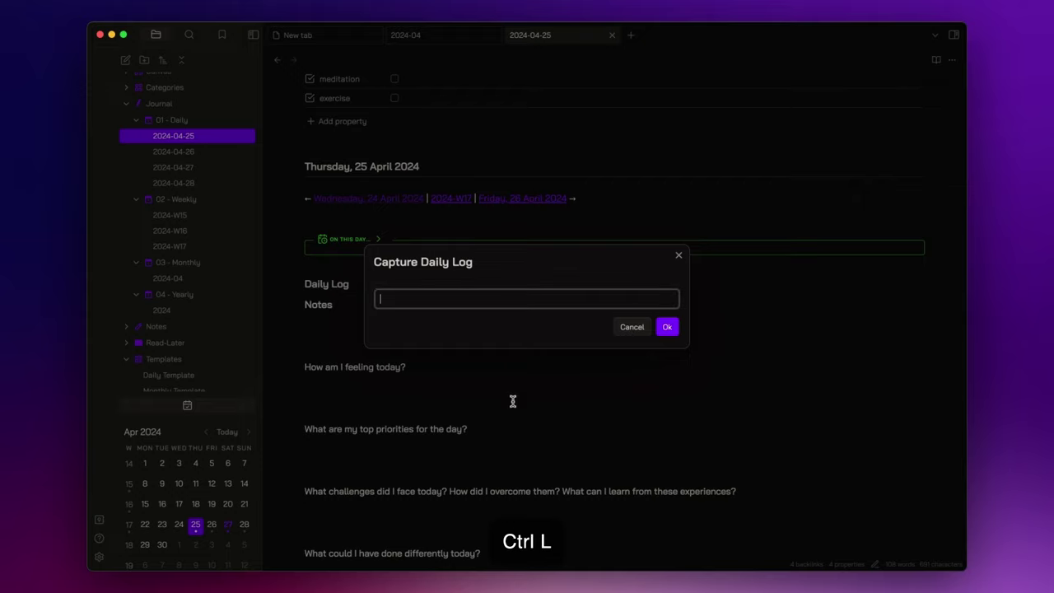
type("this is an example")
key("Return")
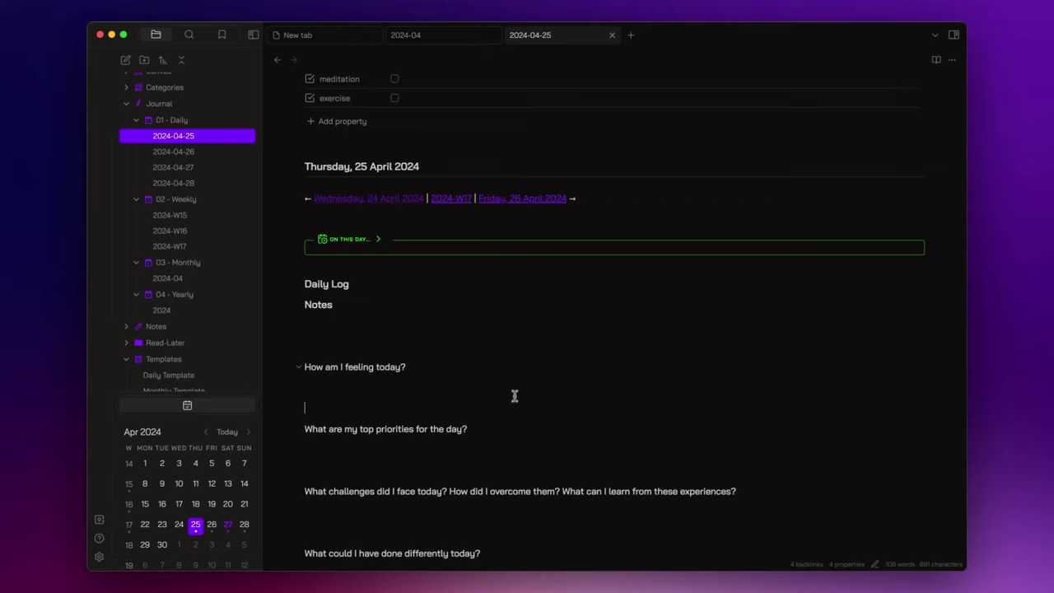
left_click(186, 173)
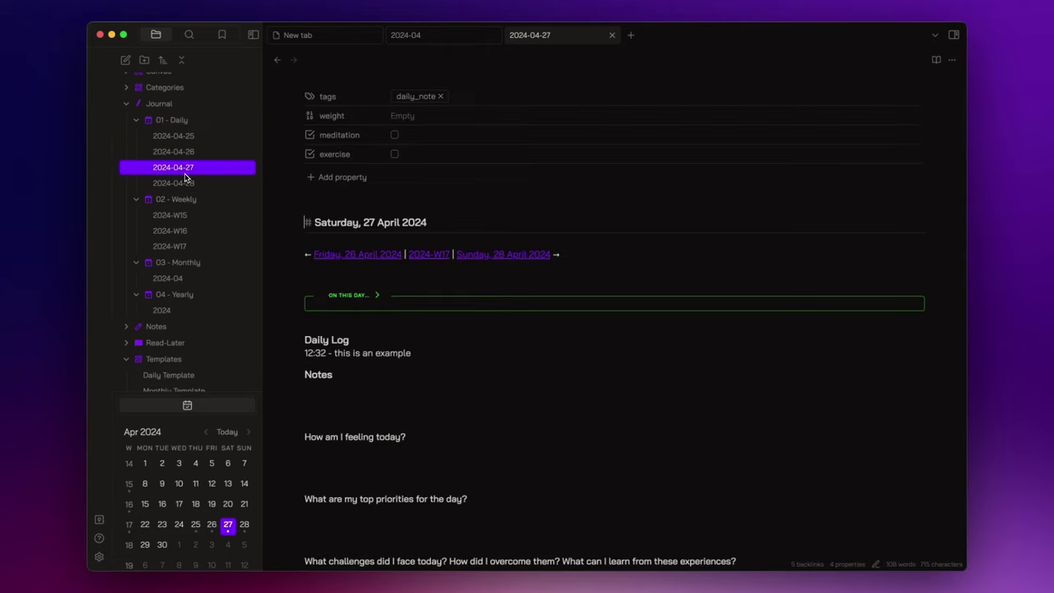